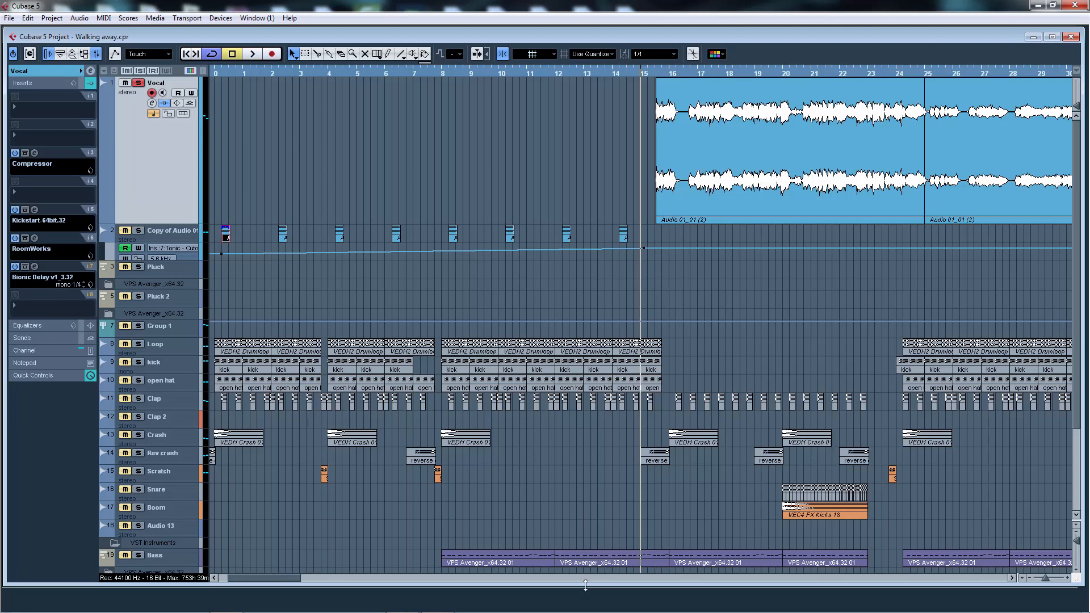
- Enlarge the project window and shrink all tracks to minimum height so the whole arrangement fits
drag(584, 584, 585, 608)
scroll(190, 534, down, 3)
shift+click(190, 535)
drag(190, 542, 189, 528)
scroll(188, 455, up, 3)
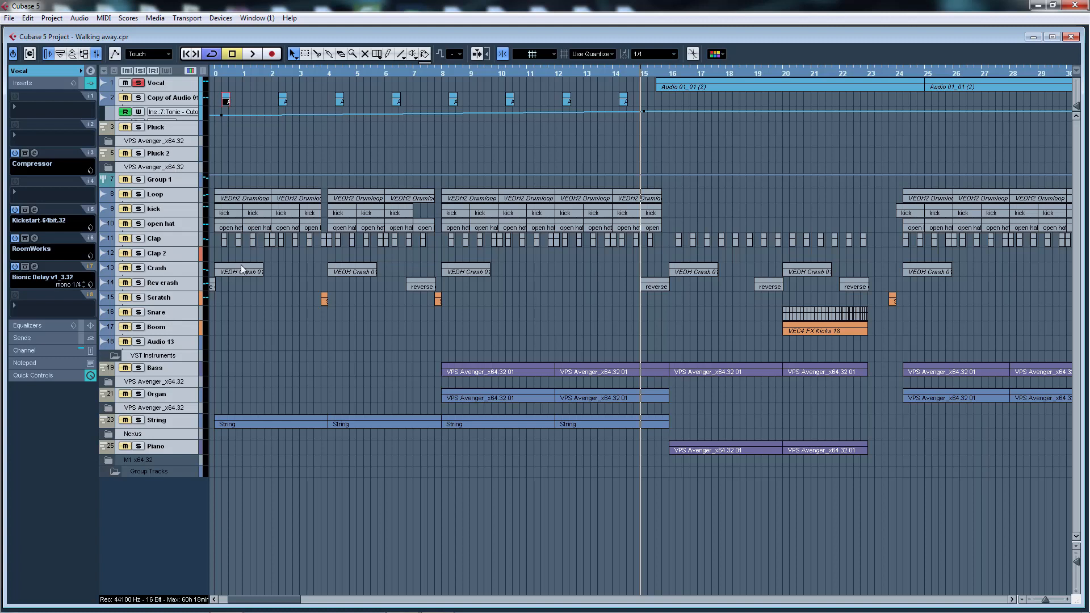
- Play the arrangement's intro from bar -1 and stop just before bar 4
key(g)
key(g)
key(g)
click(259, 75)
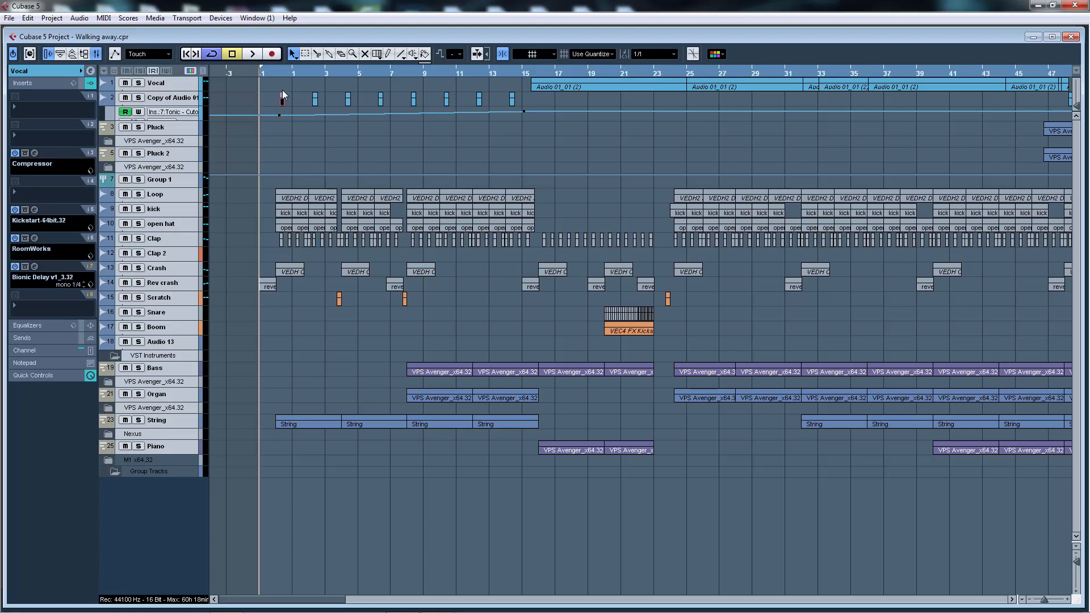
key(h)
key(h)
key(h)
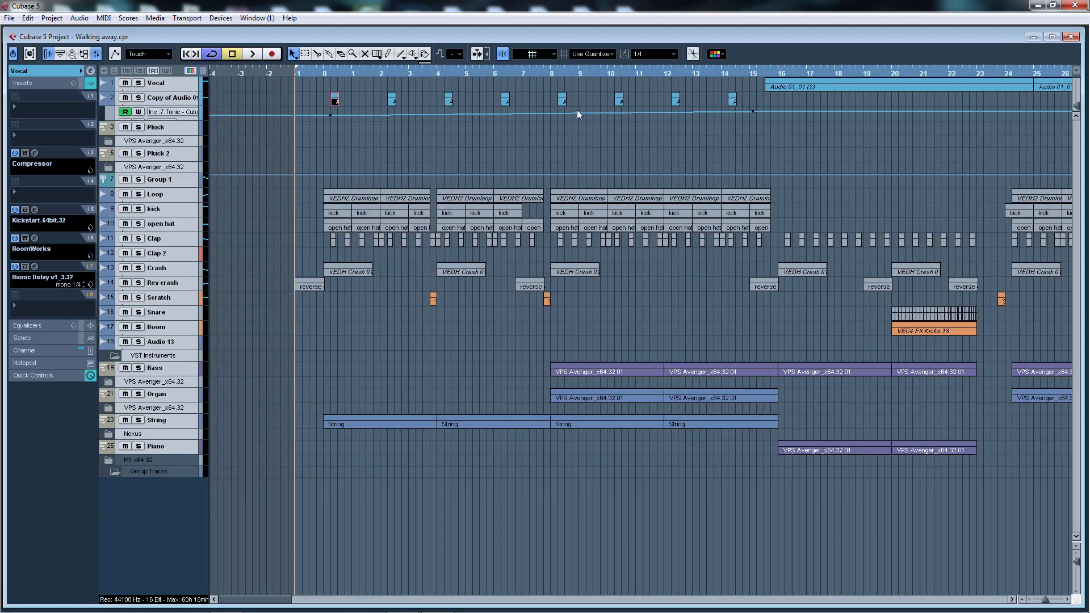
key(space)
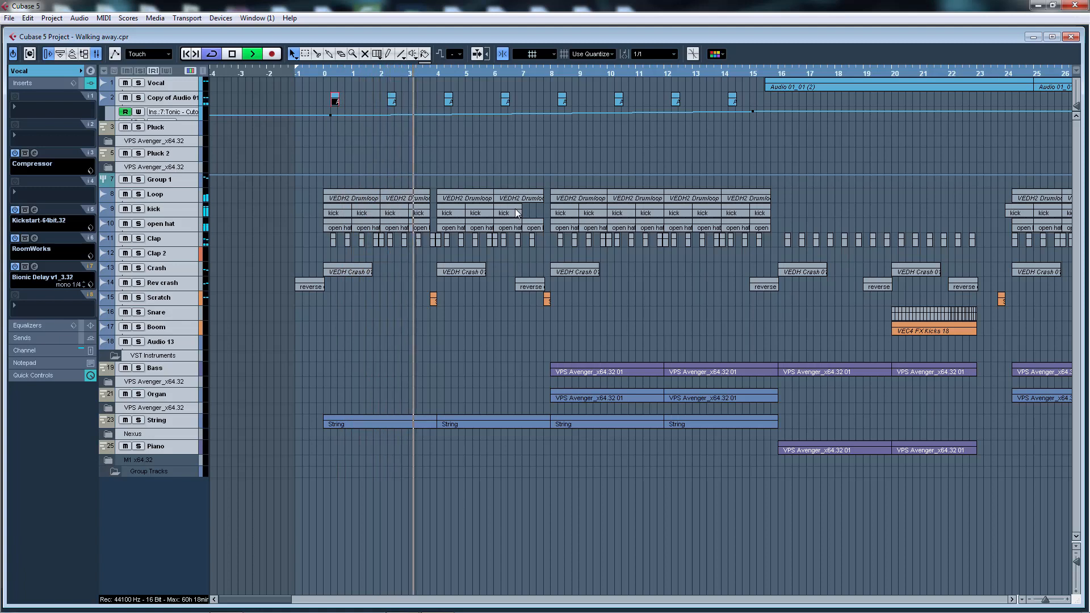
key(space)
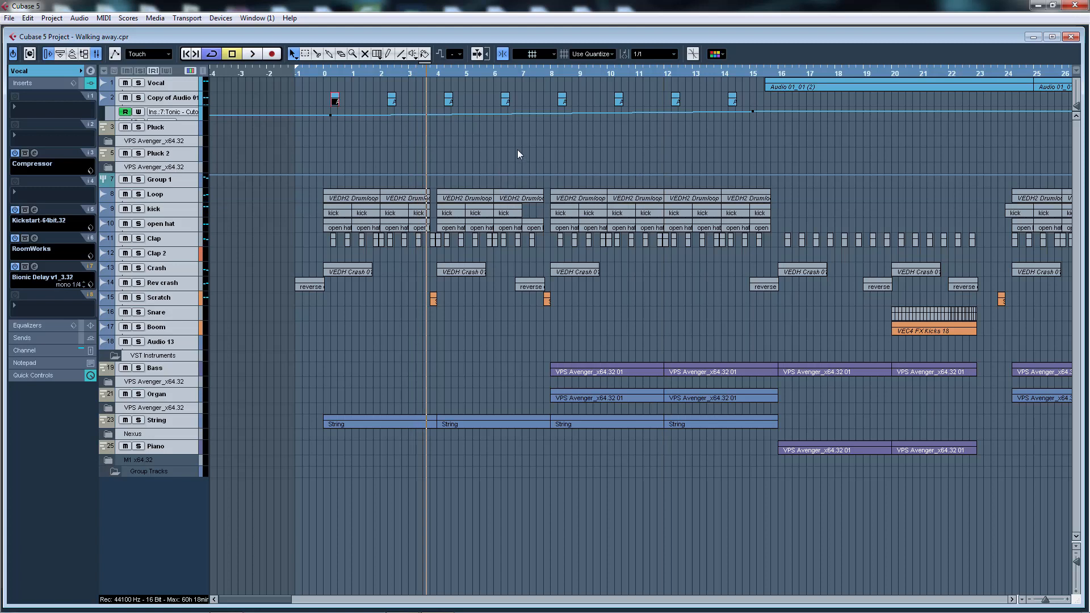
- Make the String track slightly taller and enlarge the Copy of Audio 01 track to show its controls and waveforms
click(173, 427)
mouse_move(173, 426)
mouse_down()
mouse_move(179, 452)
mouse_move(180, 430)
mouse_up()
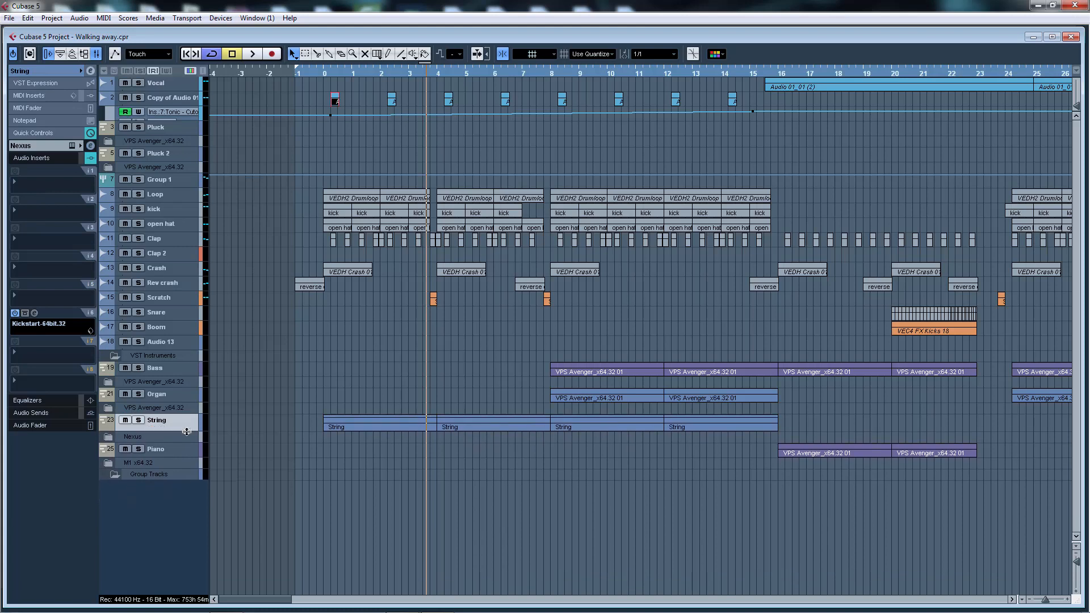
click(183, 104)
drag(183, 104, 182, 124)
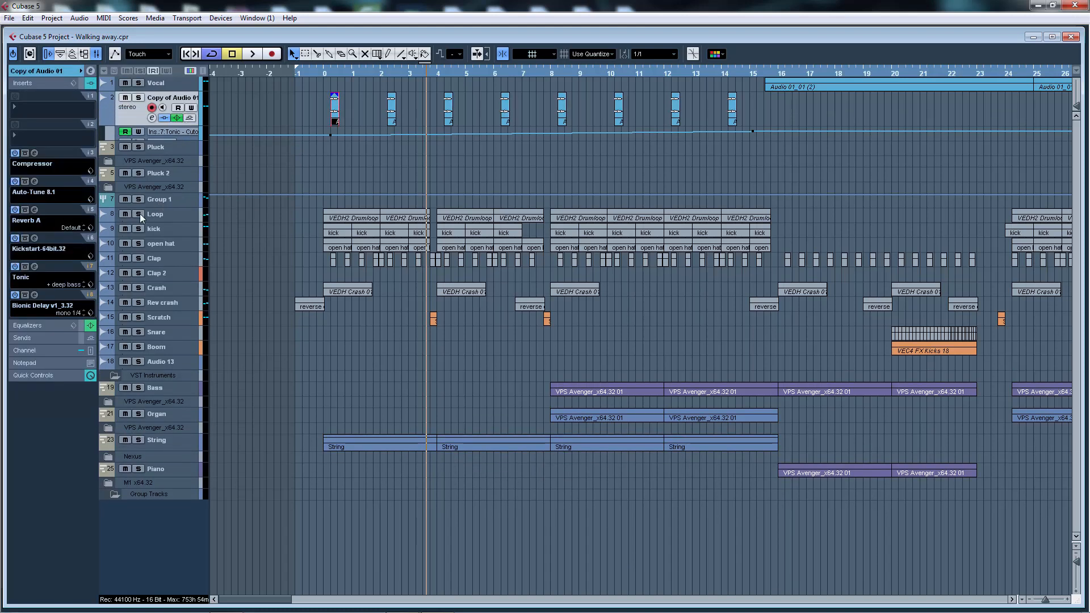
- Solo the Loop, kick, open hat, Clap, Clap 2, Crash and Rev crash tracks
click(139, 214)
click(139, 244)
click(139, 258)
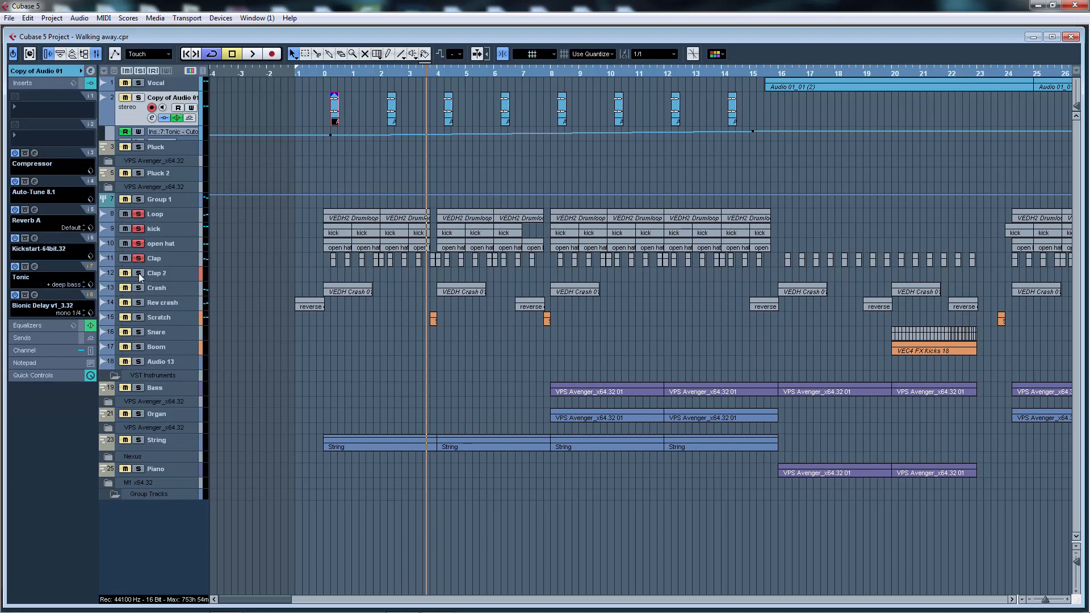
click(139, 288)
click(139, 303)
click(138, 317)
- Play the soloed drum tracks from bar -1 and stop between bars 2 and 3
click(294, 72)
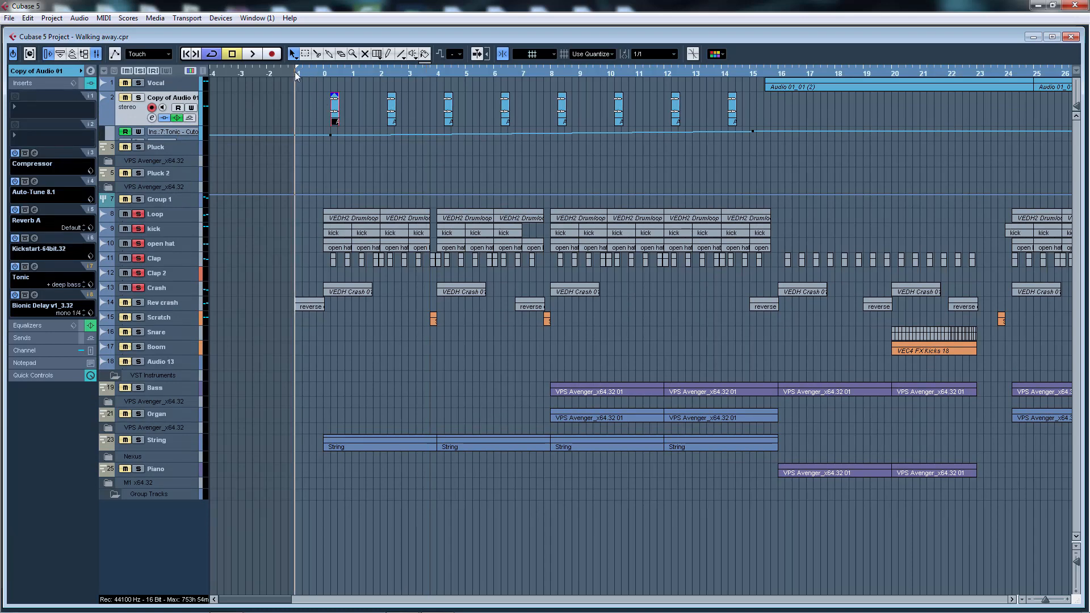
key(space)
key(h)
key(h)
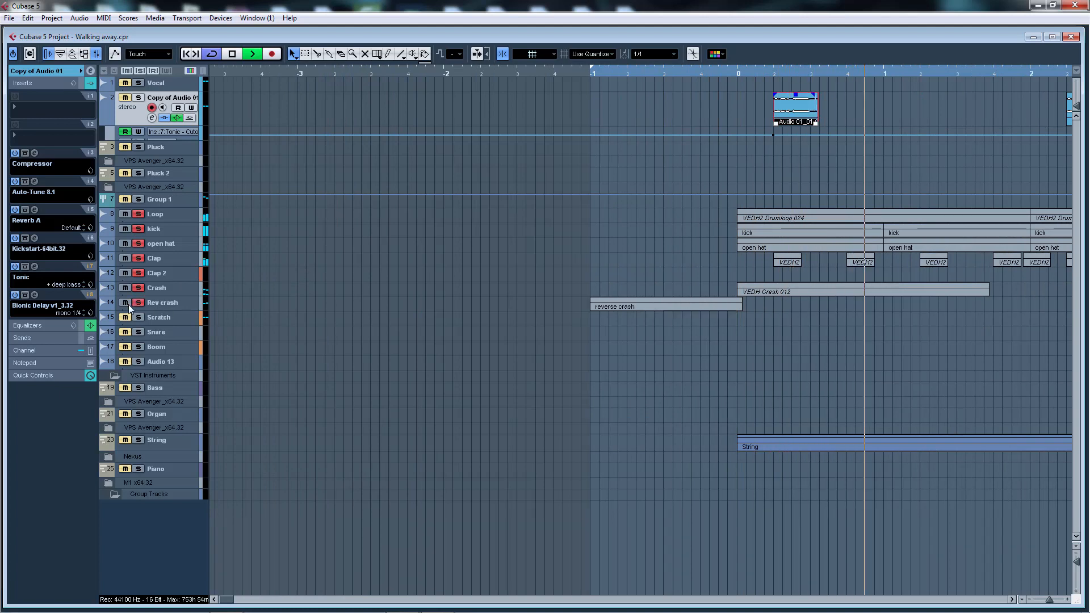
key(g)
key(g)
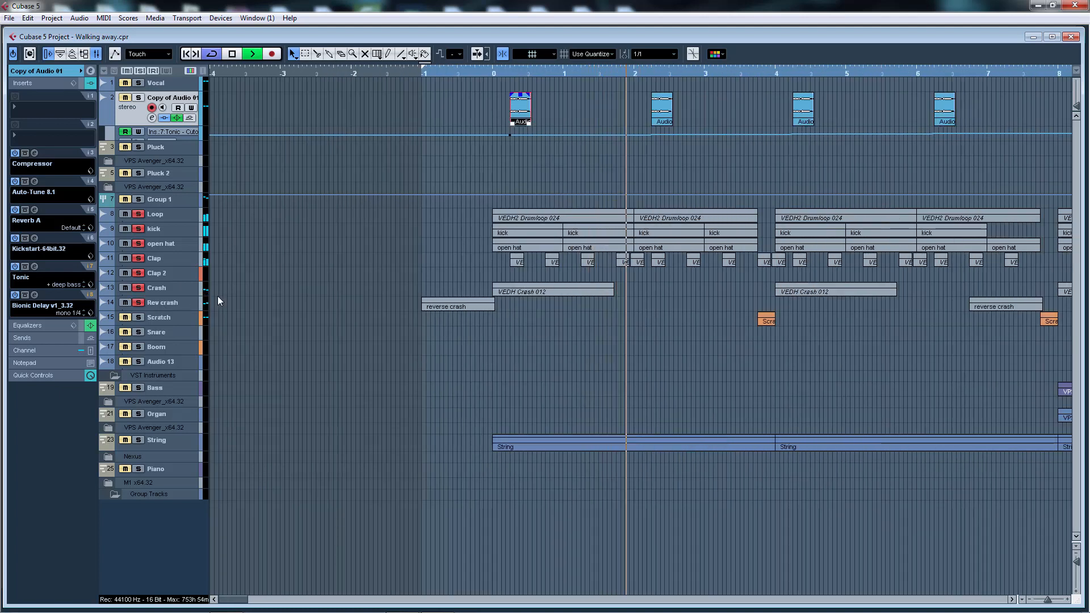
key(space)
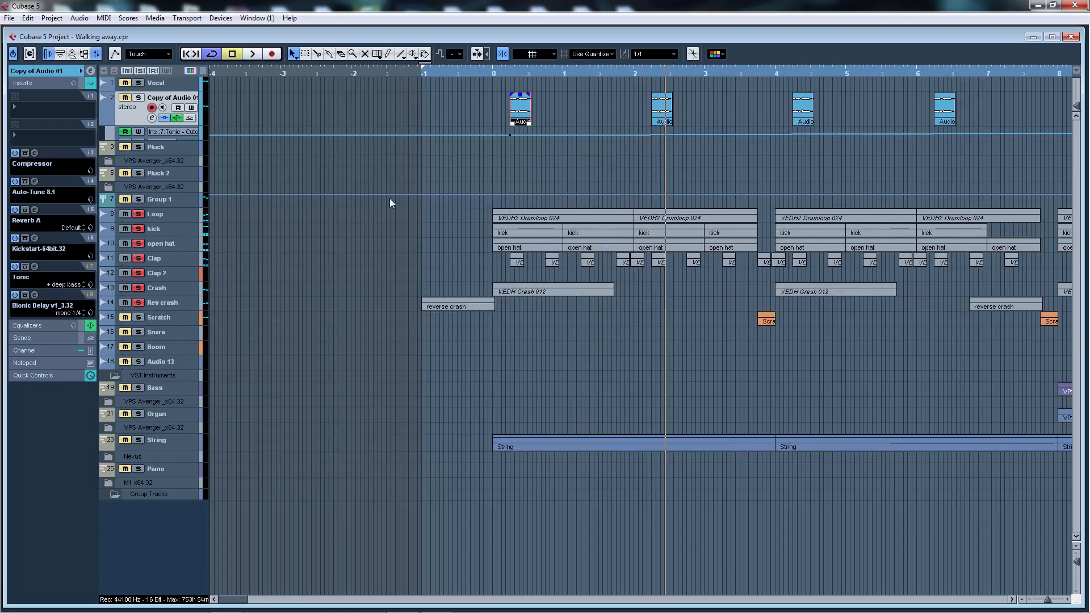
- Enlarge the kick track and inspect its first part in the Audio Part Editor, closing the editor when done
click(180, 229)
drag(187, 235, 167, 299)
key(h)
key(h)
double_click(391, 270)
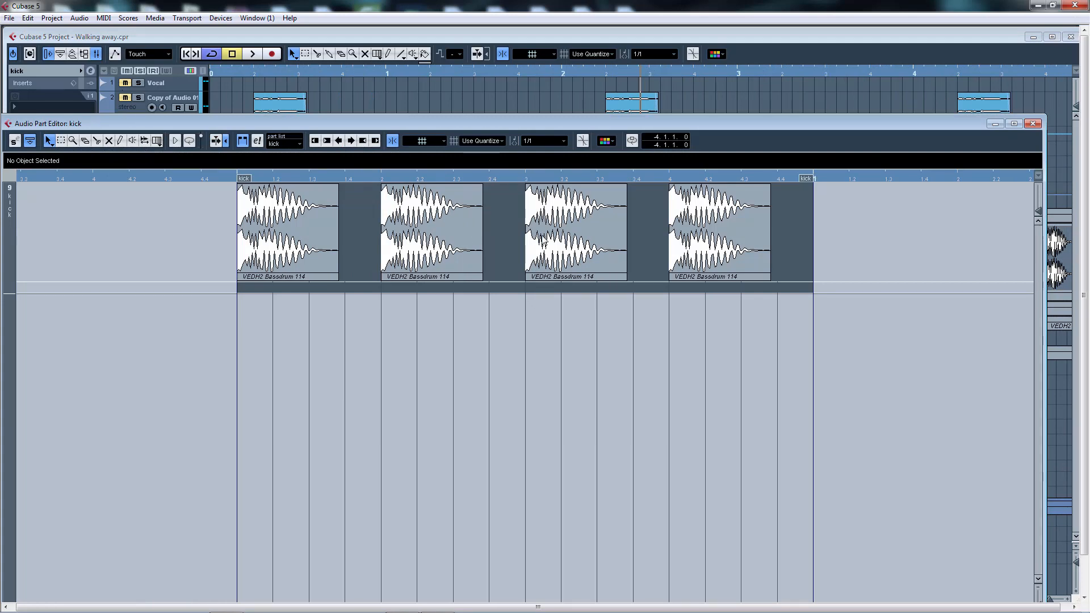
click(1032, 123)
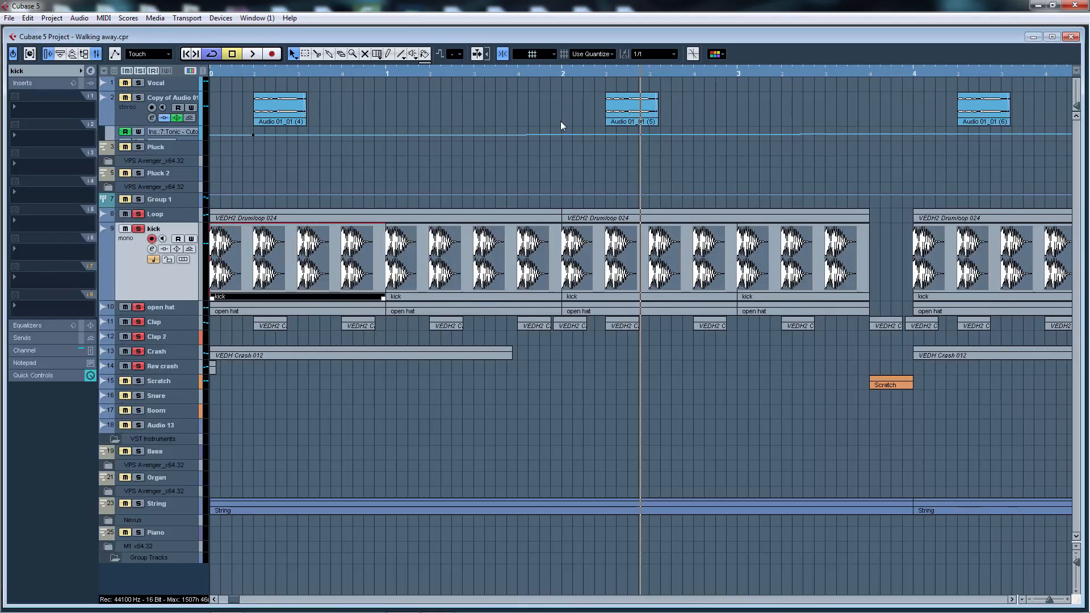
- Set the playback position to bar 0 and remove solo from every drum track except the kick
key(g)
key(g)
key(g)
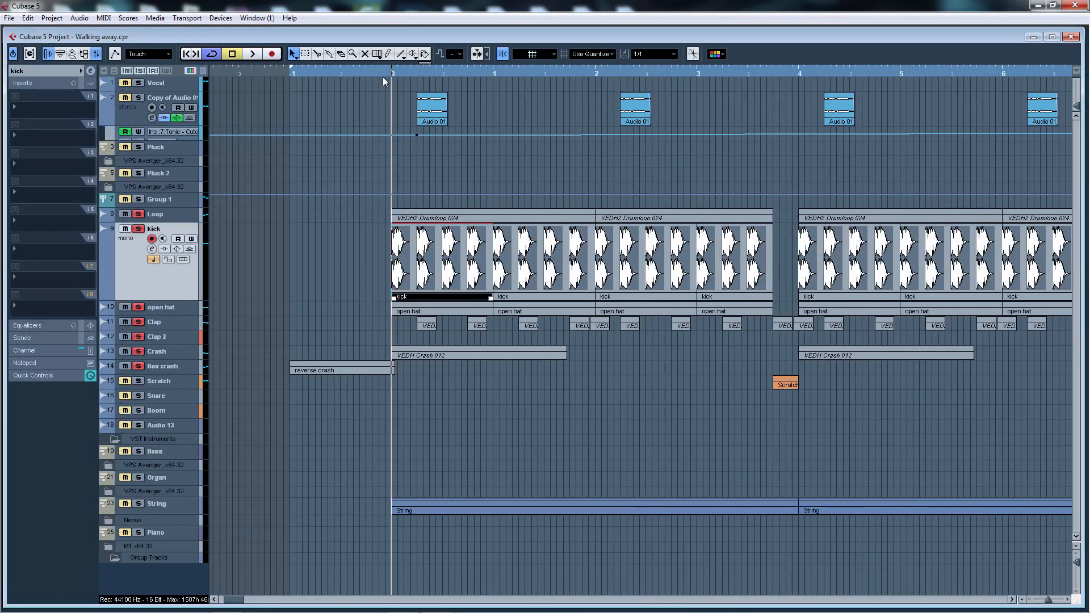
key(h)
key(h)
key(h)
key(h)
key(h)
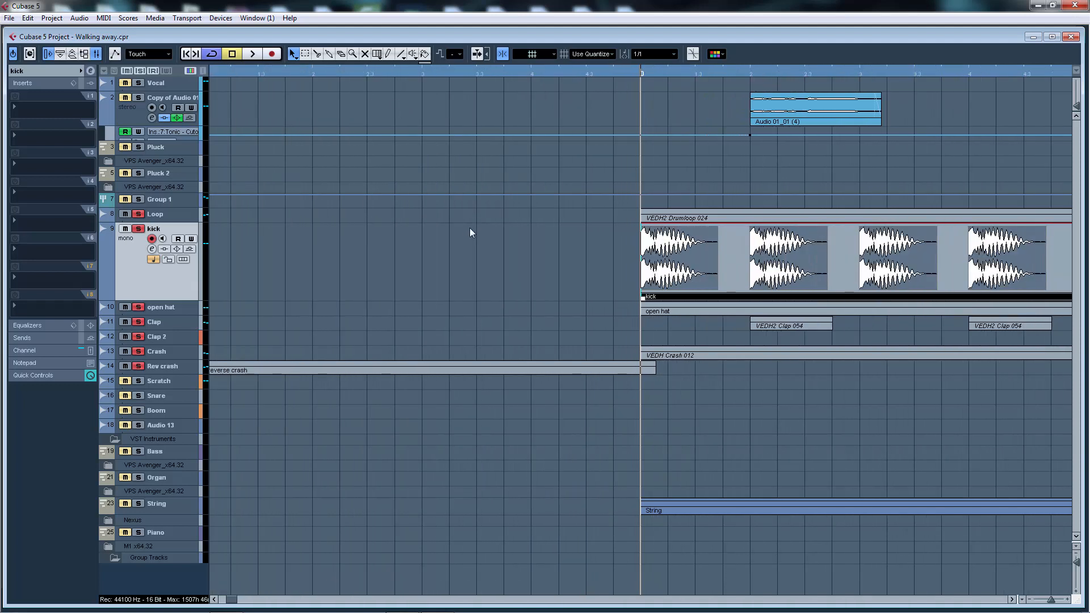
click(139, 216)
click(126, 308)
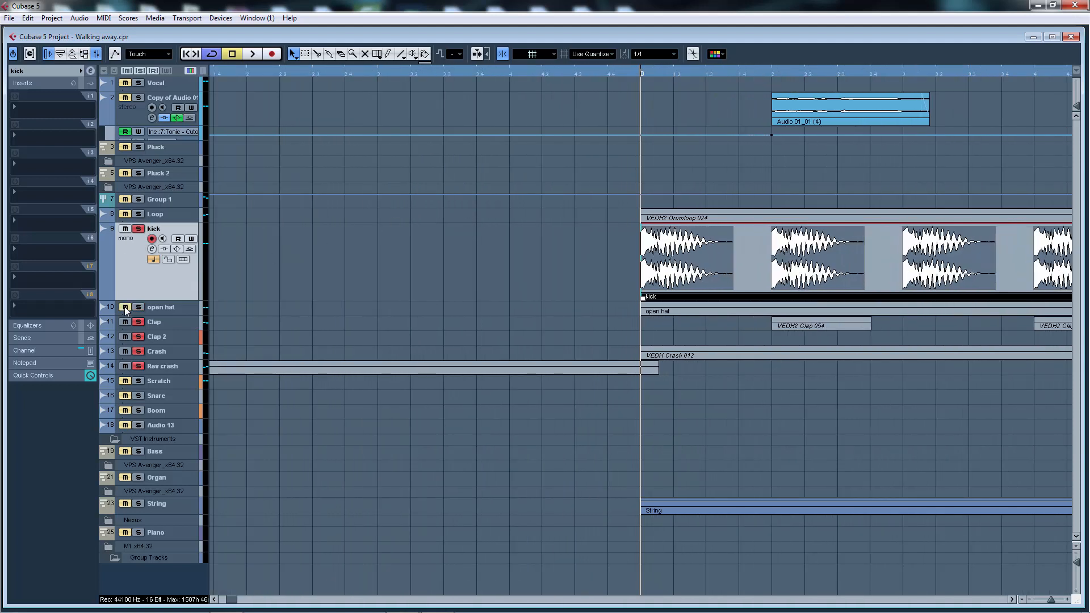
click(126, 366)
- Play the kick alone and check its VST Audio Channel Settings, then stop playback and close them
key(space)
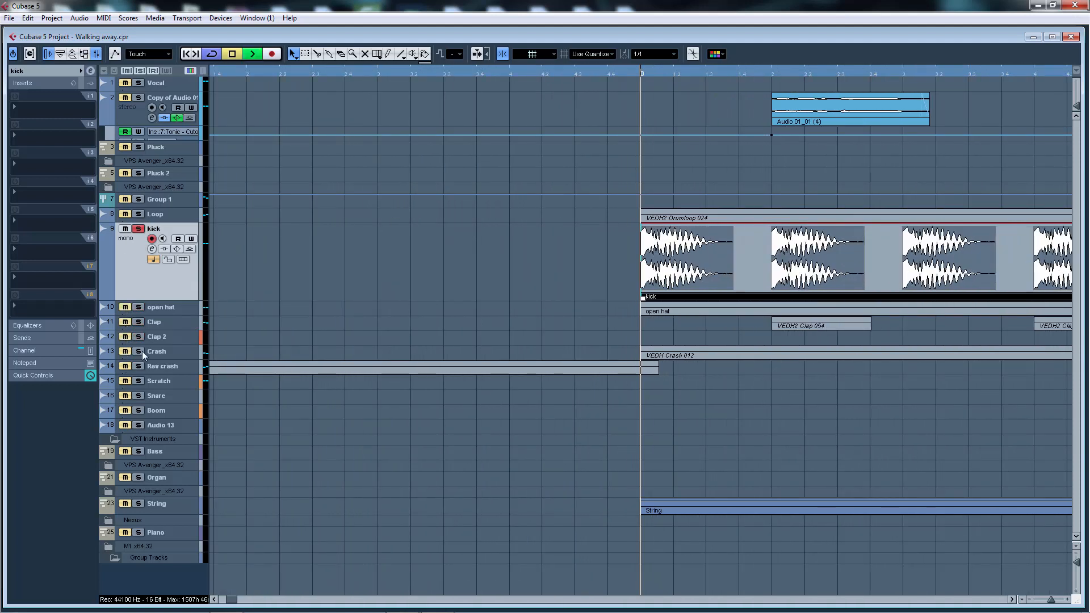
click(90, 71)
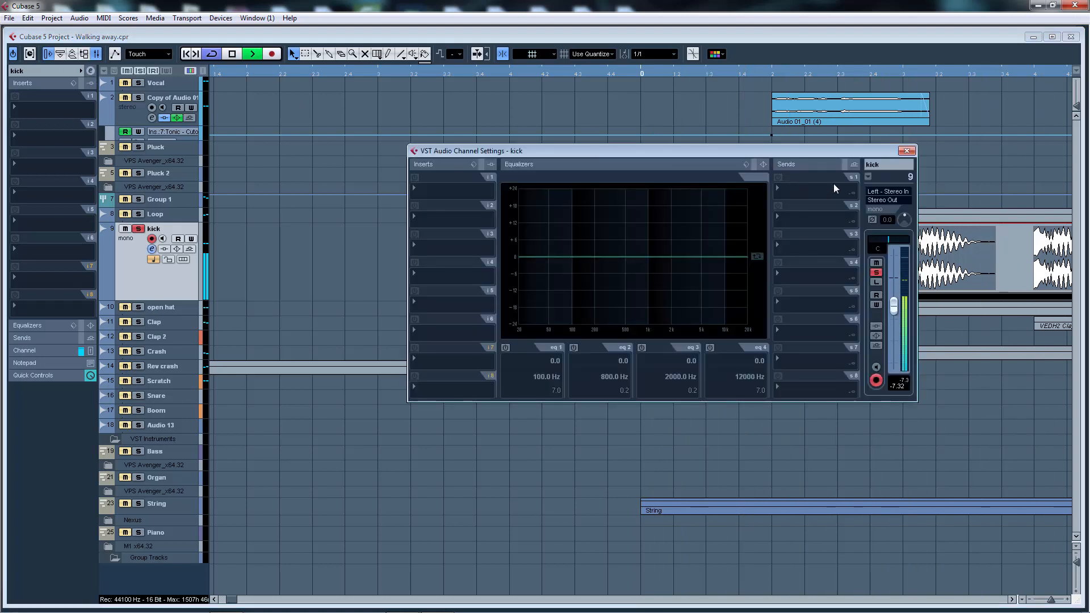
key(space)
click(907, 150)
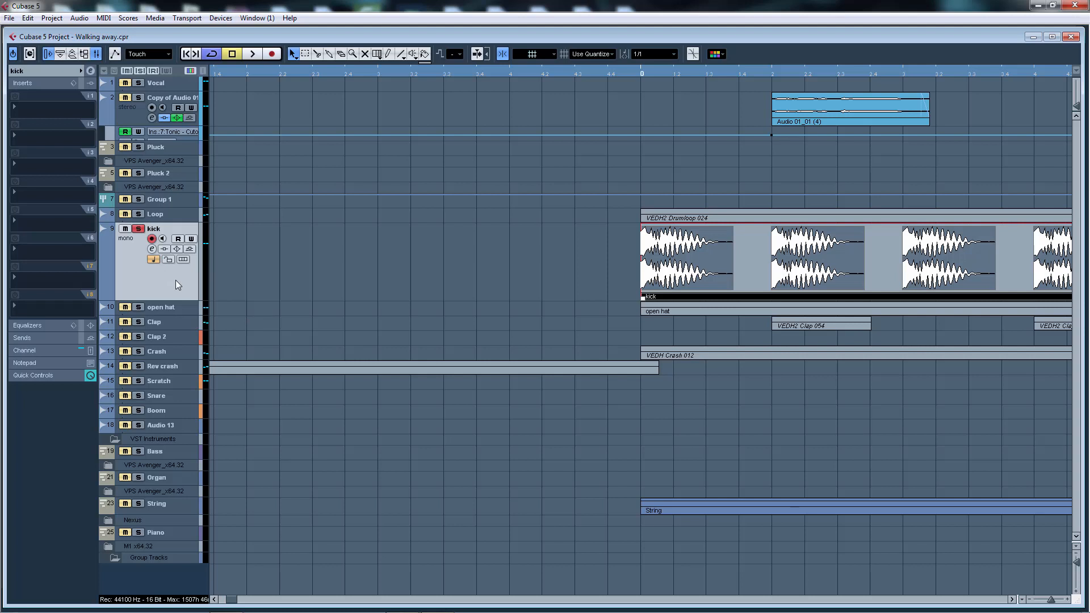
- Unsolo the kick, then solo the Loop track and enlarge it to show its waveform
click(138, 229)
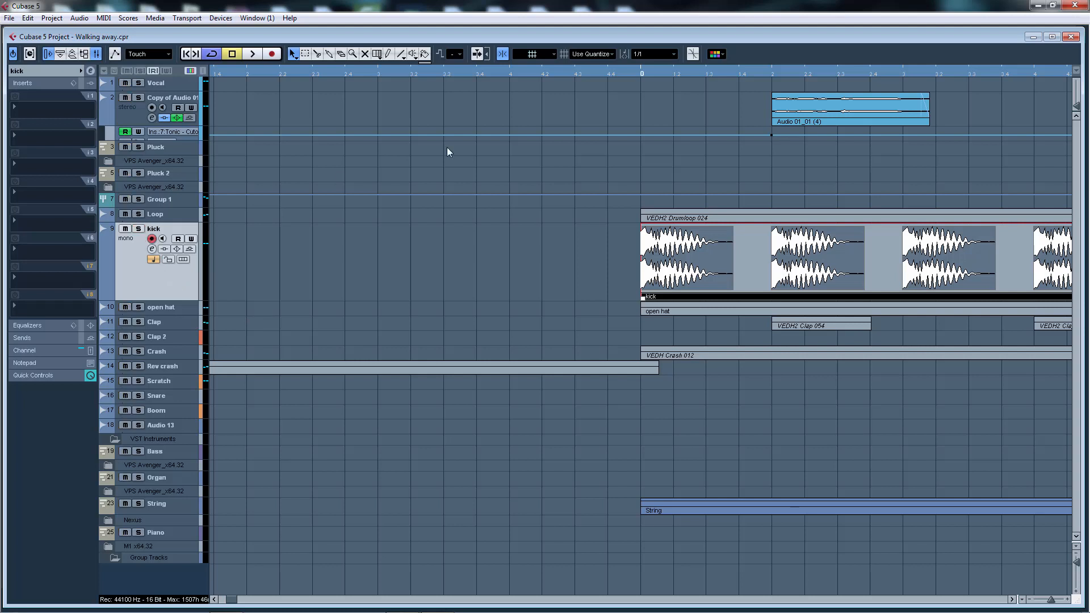
click(570, 73)
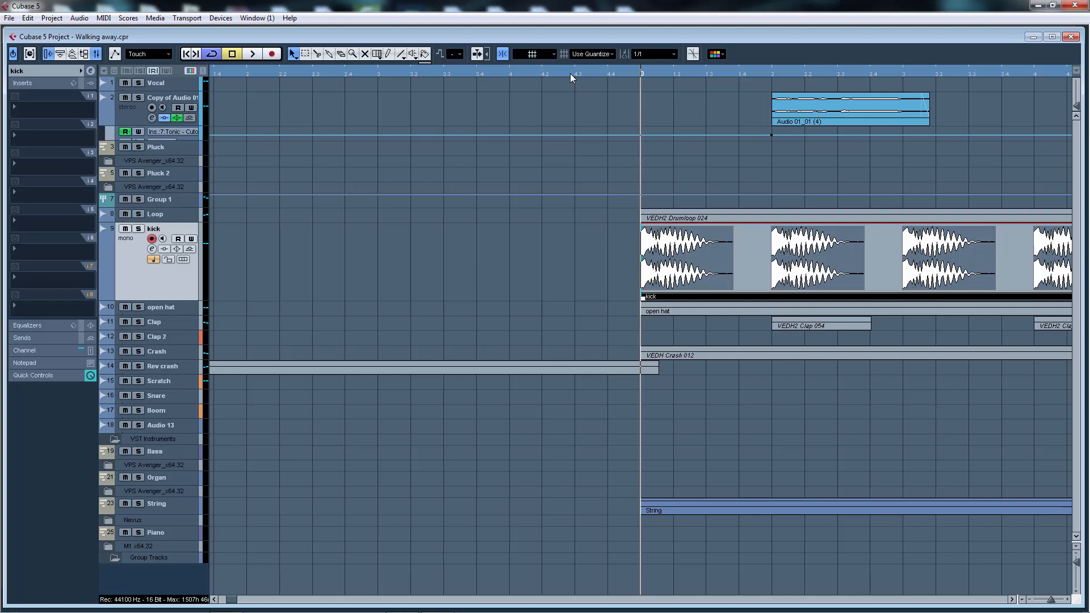
key(g)
key(g)
key(g)
key(g)
key(g)
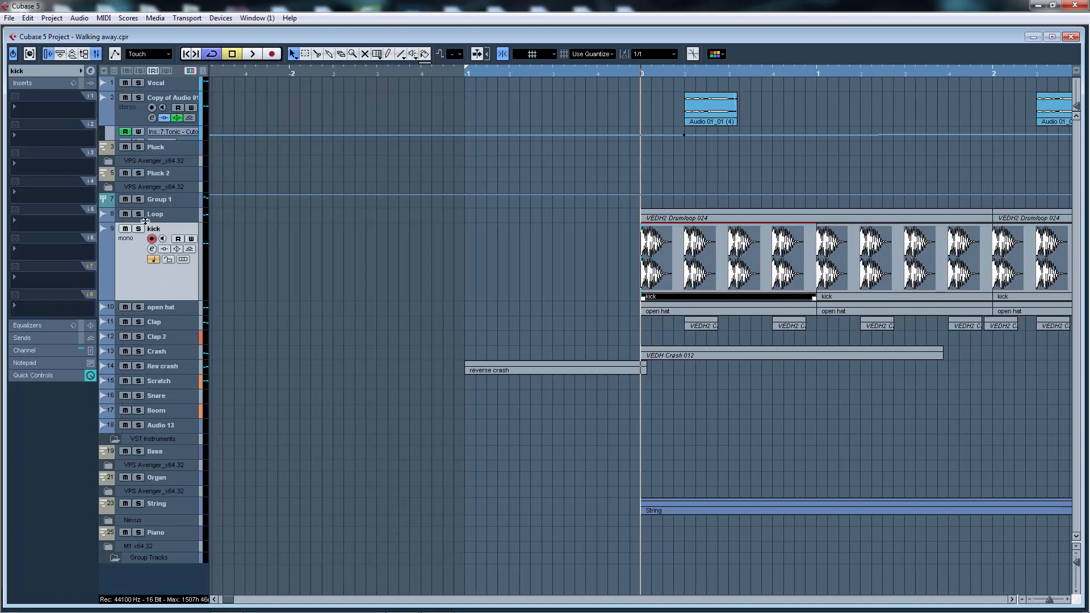
click(186, 219)
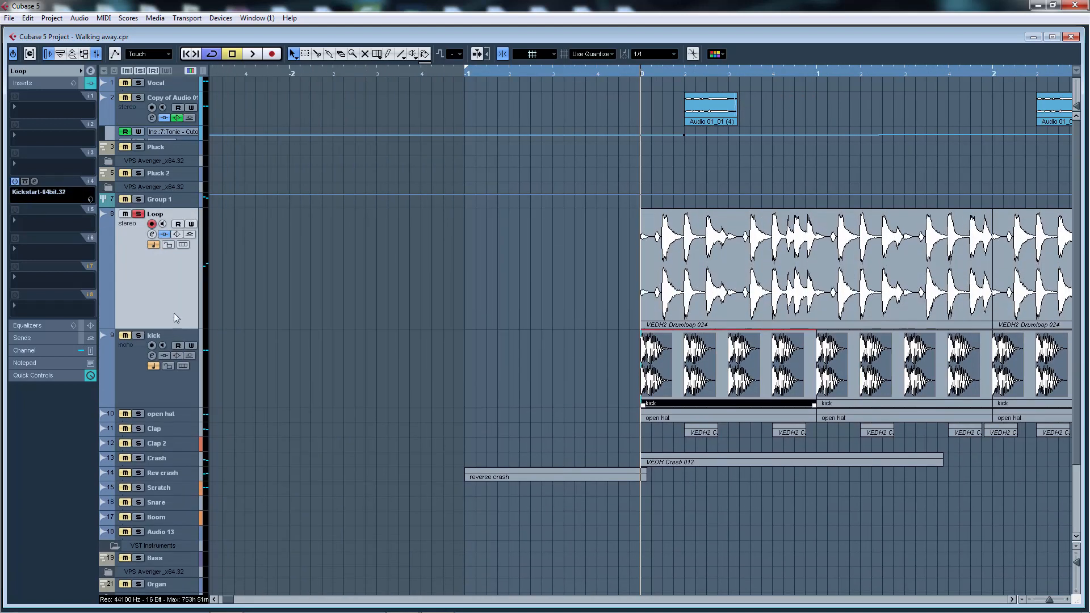
- Inspect the first VEDH2 Drumloop 024 event in the Sample Editor and close the editor
double_click(748, 303)
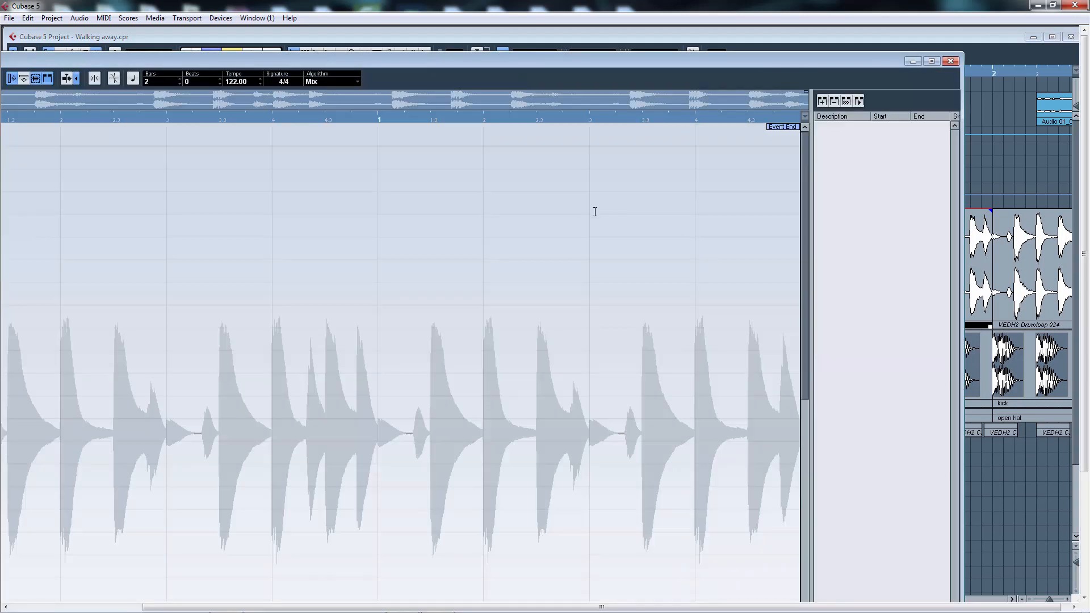
double_click(455, 61)
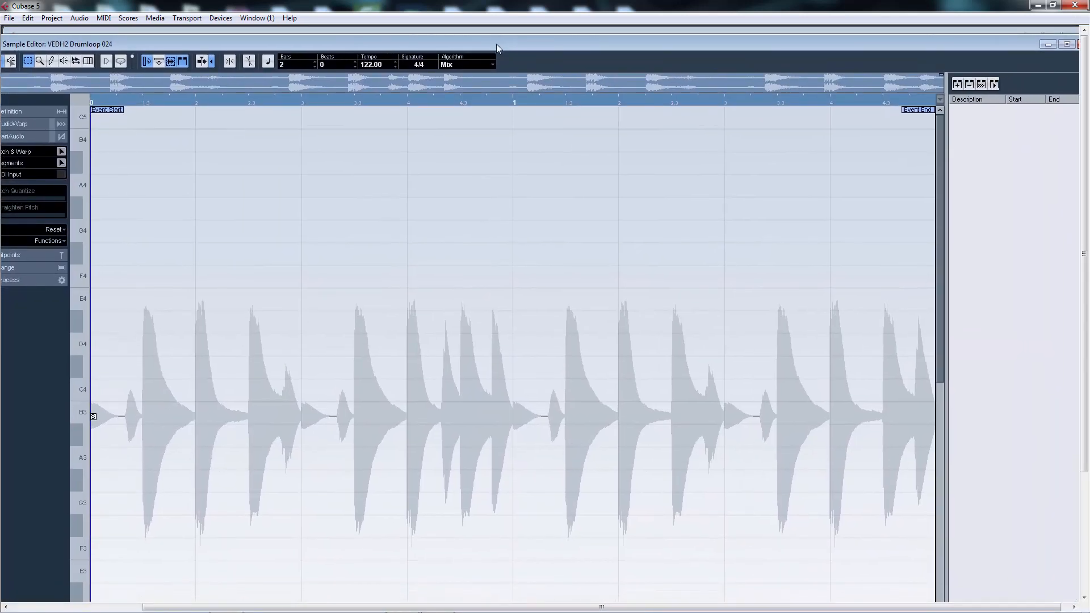
drag(995, 46, 926, 46)
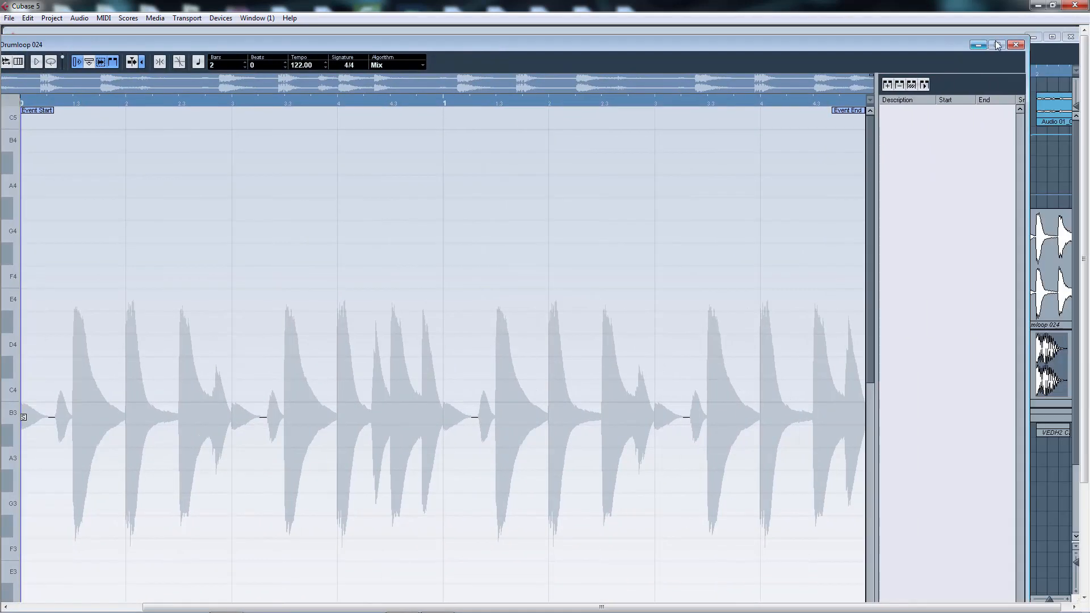
click(1016, 46)
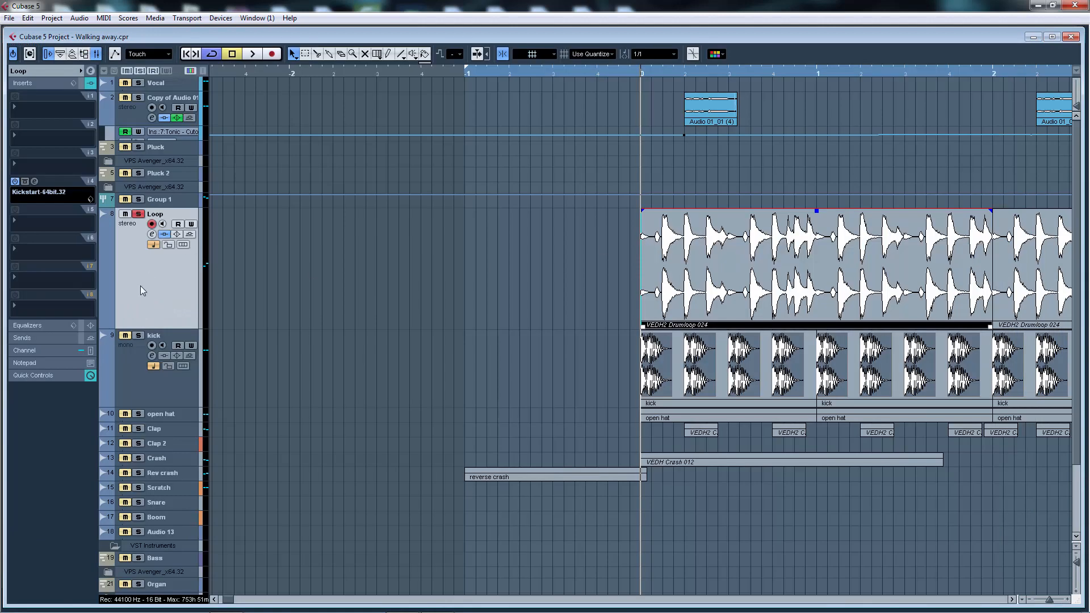
- Examine the Loop track's Kickstart insert while playing the loop, then stop playback and close the plug-in
click(34, 181)
key(space)
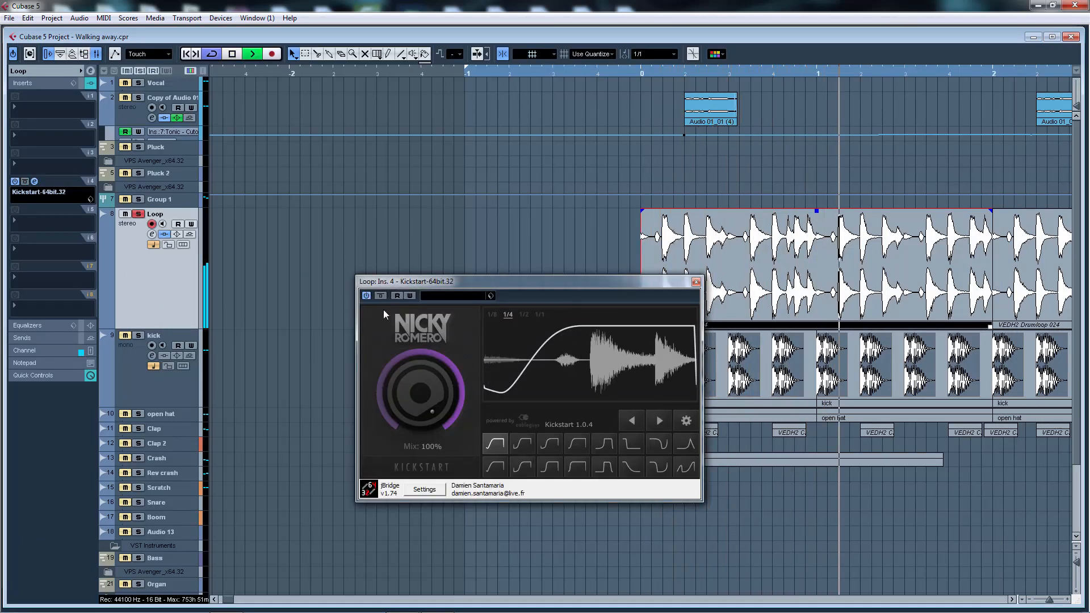
key(space)
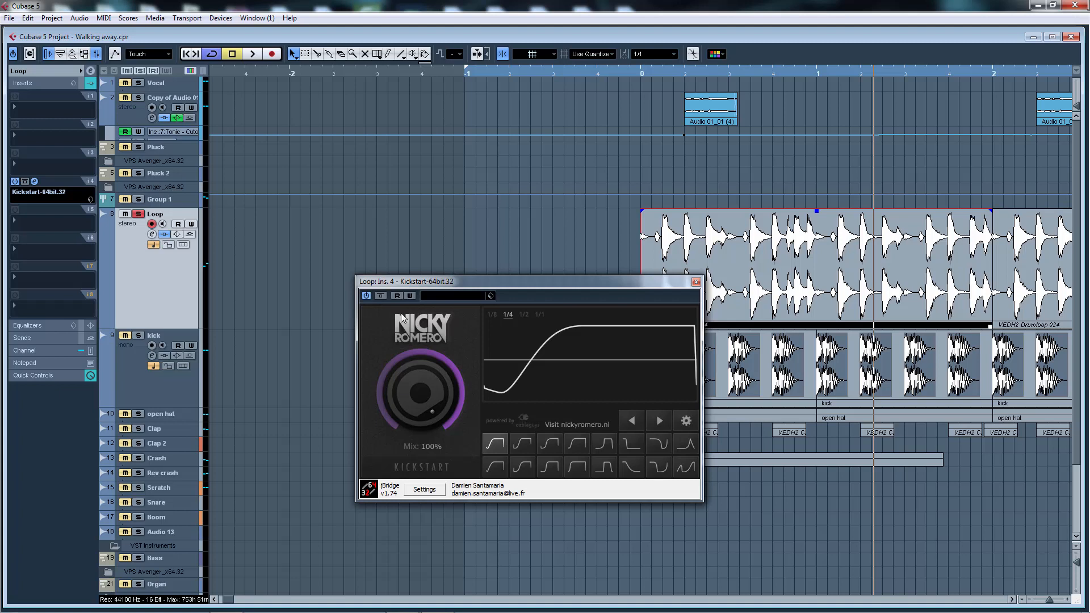
click(696, 282)
- Play the soloed Loop track from bar 0, comparing its waveform with the kick, and stop playback
click(639, 71)
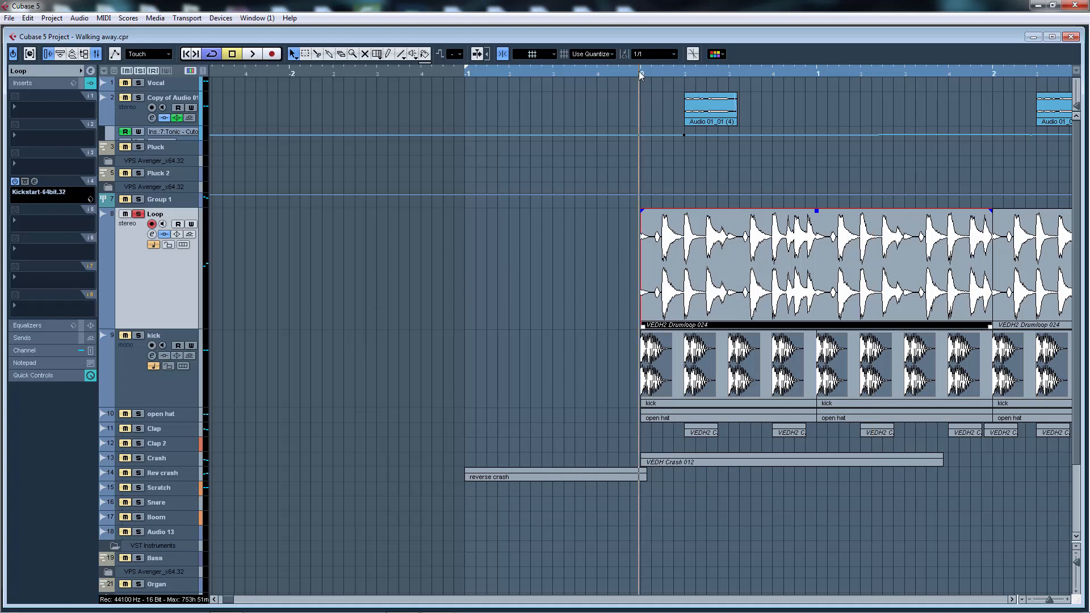
key(space)
scroll(710, 210, down, 3)
key(h)
key(h)
key(h)
key(h)
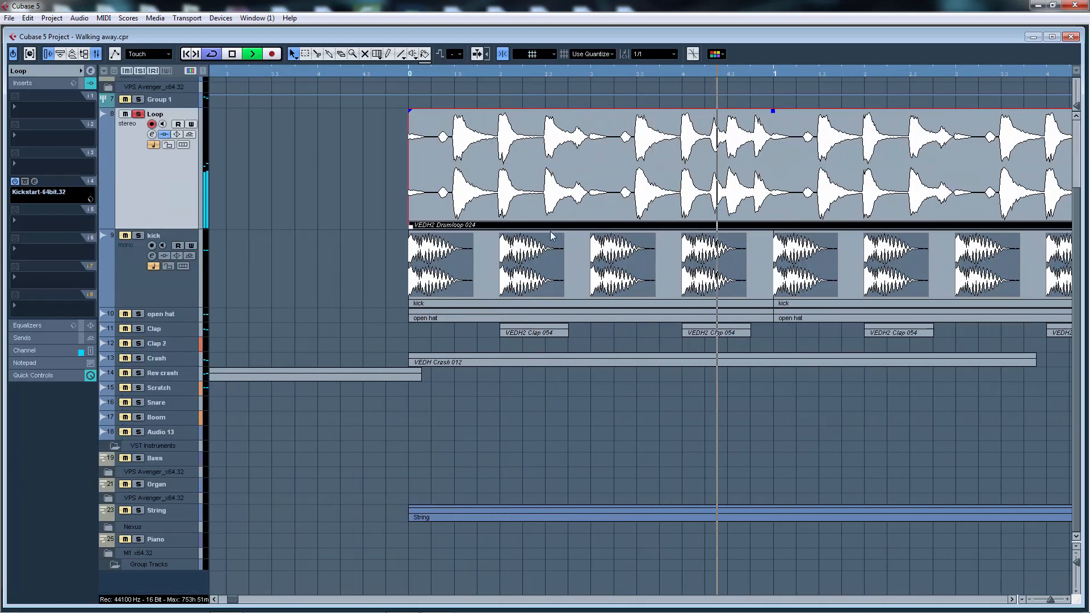
key(space)
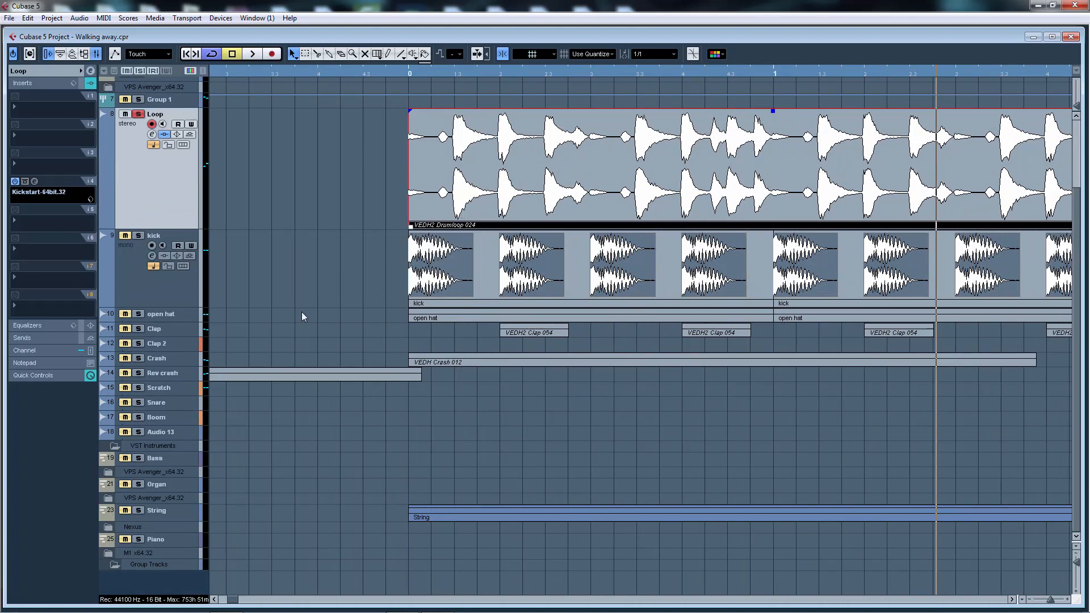
- Enlarge the open hat track, solo it in place of the Loop and play it from bar 0
drag(186, 320, 185, 386)
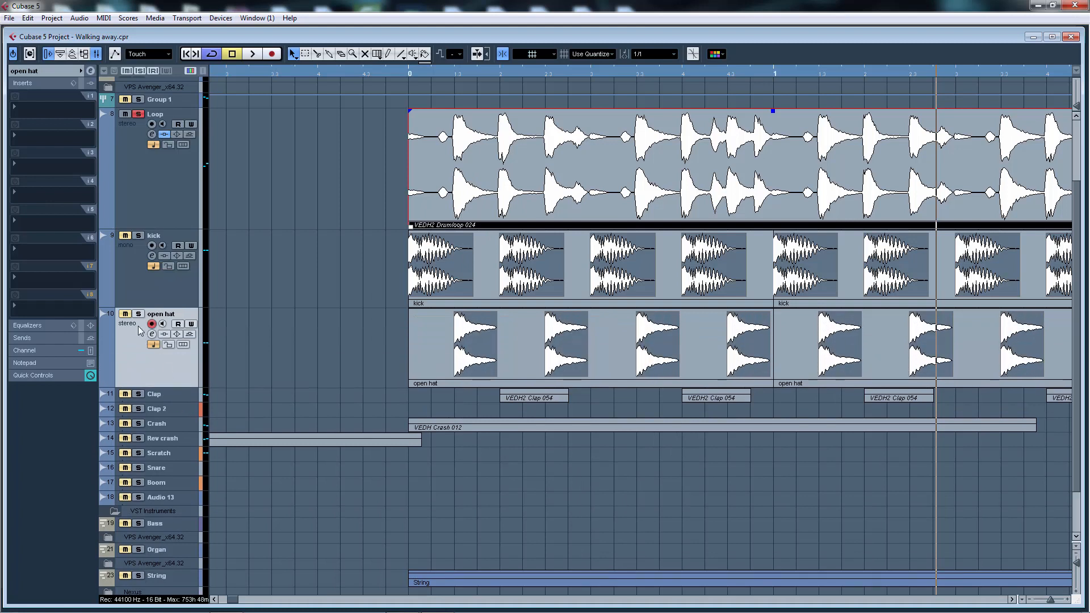
click(137, 314)
double_click(382, 75)
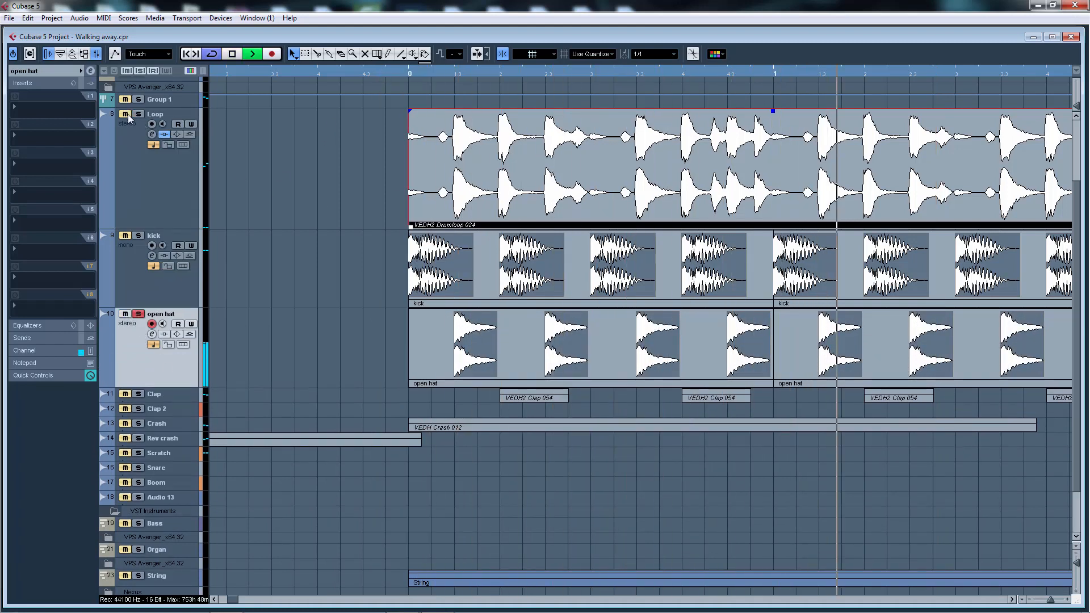
- Stop playback, solo the Loop, kick and Clap tracks alongside the open hat, play them from bar 0 and enlarge the Clap track
key(space)
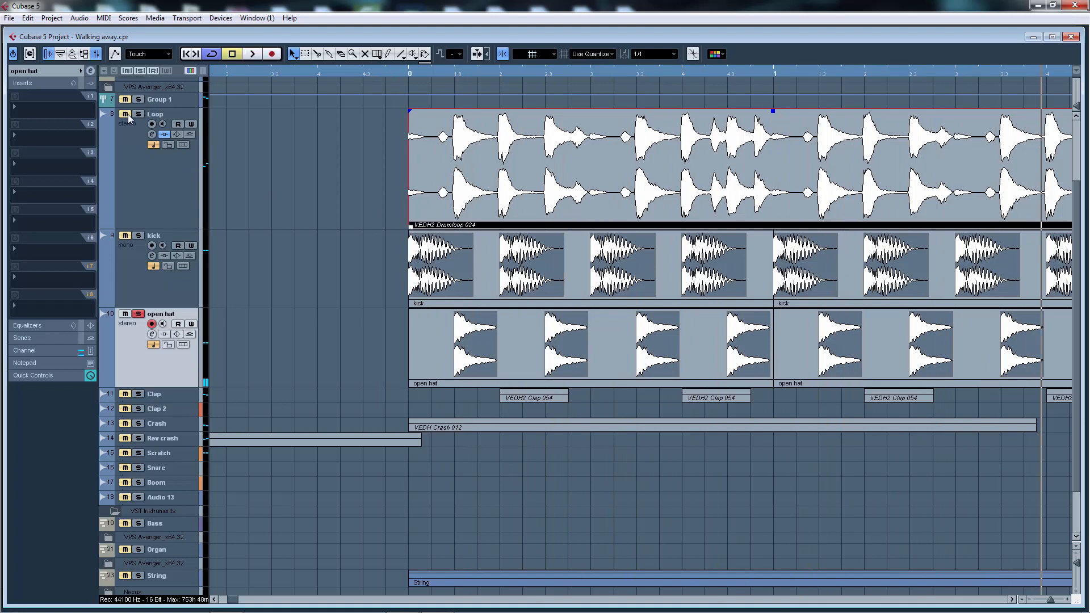
click(138, 114)
click(138, 235)
click(138, 393)
click(407, 72)
key(space)
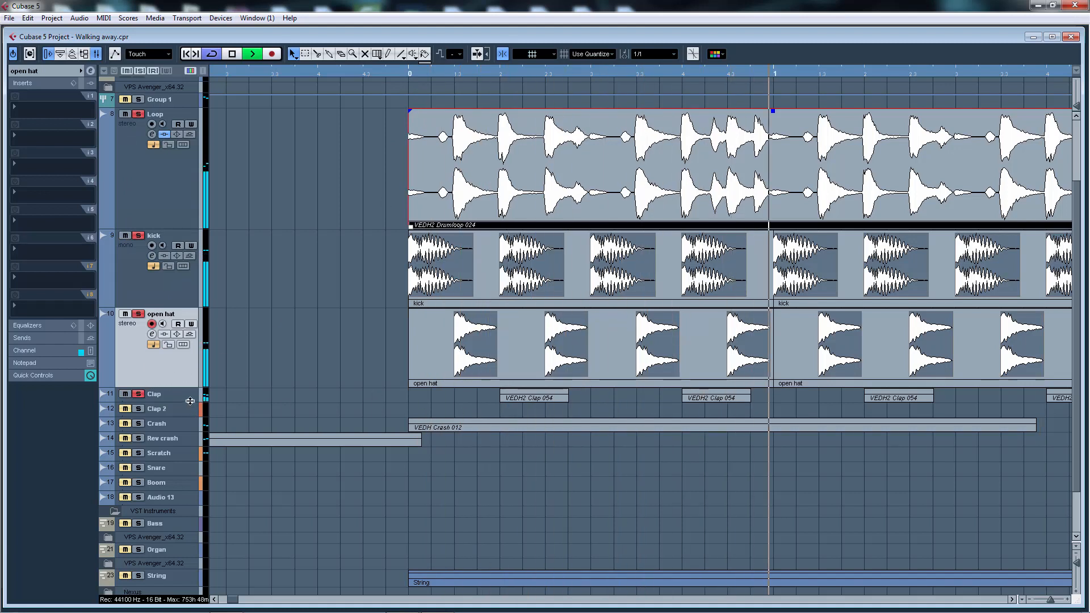
click(373, 399)
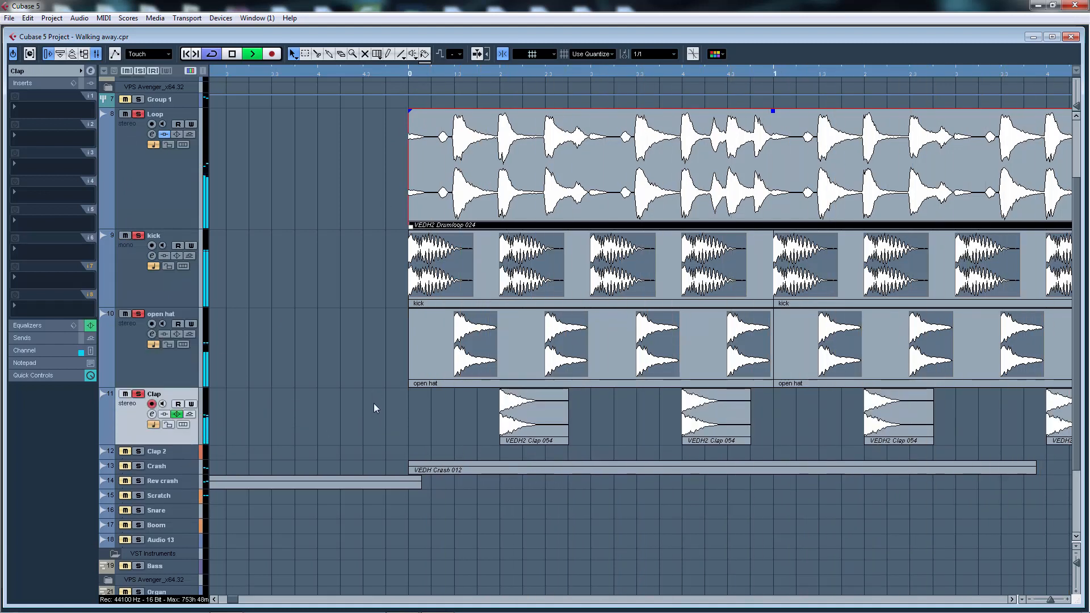
key(space)
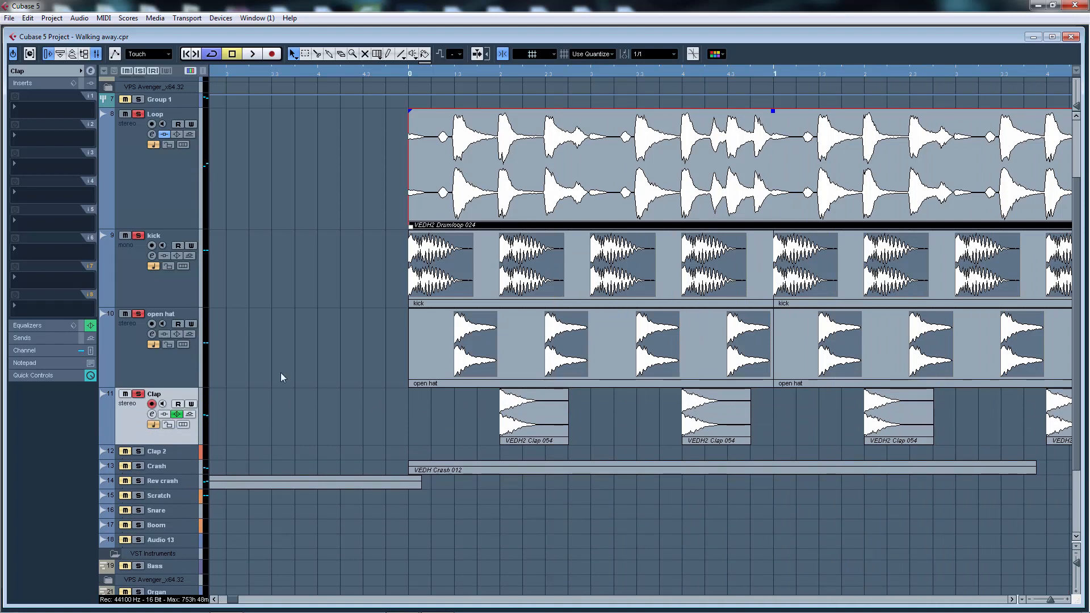
- Take Loop, kick and open hat out of solo, play the Clap track alone and select its first VEDH2 Clap 054 event
click(125, 116)
click(125, 237)
click(126, 314)
key(space)
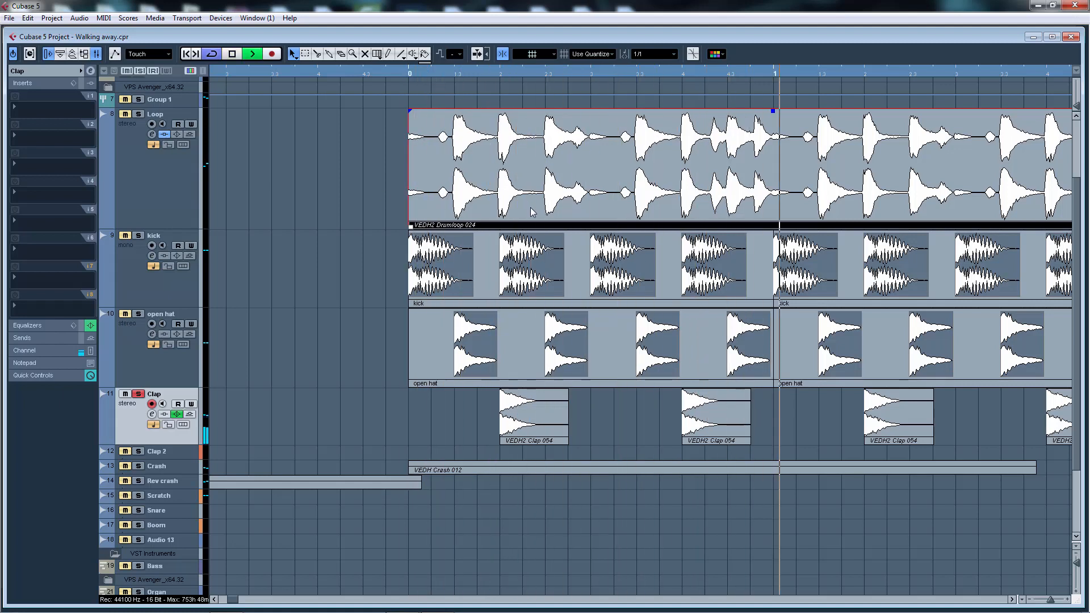
key(space)
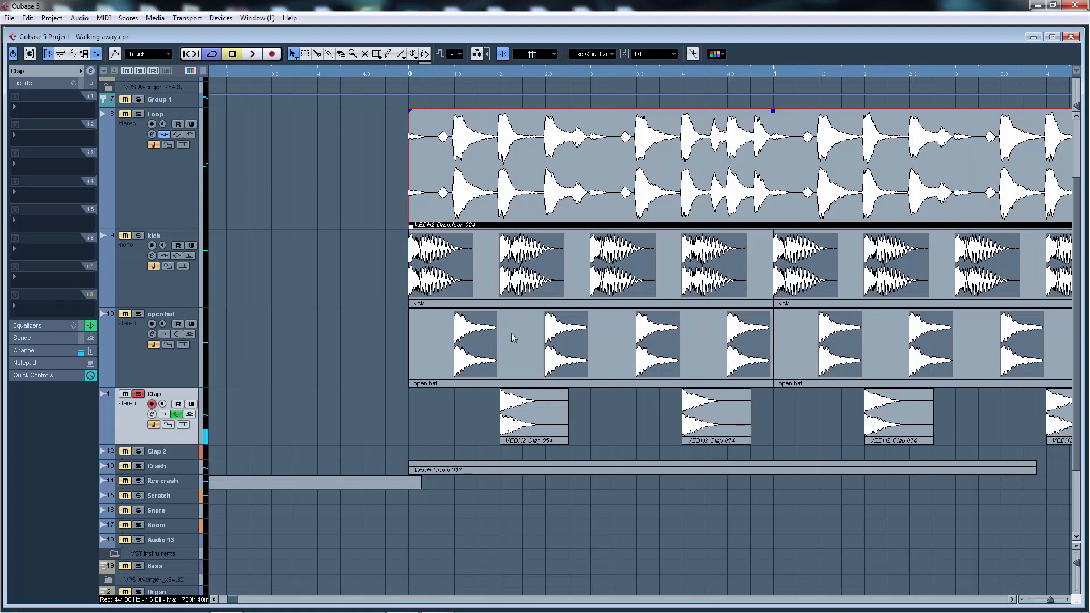
click(545, 425)
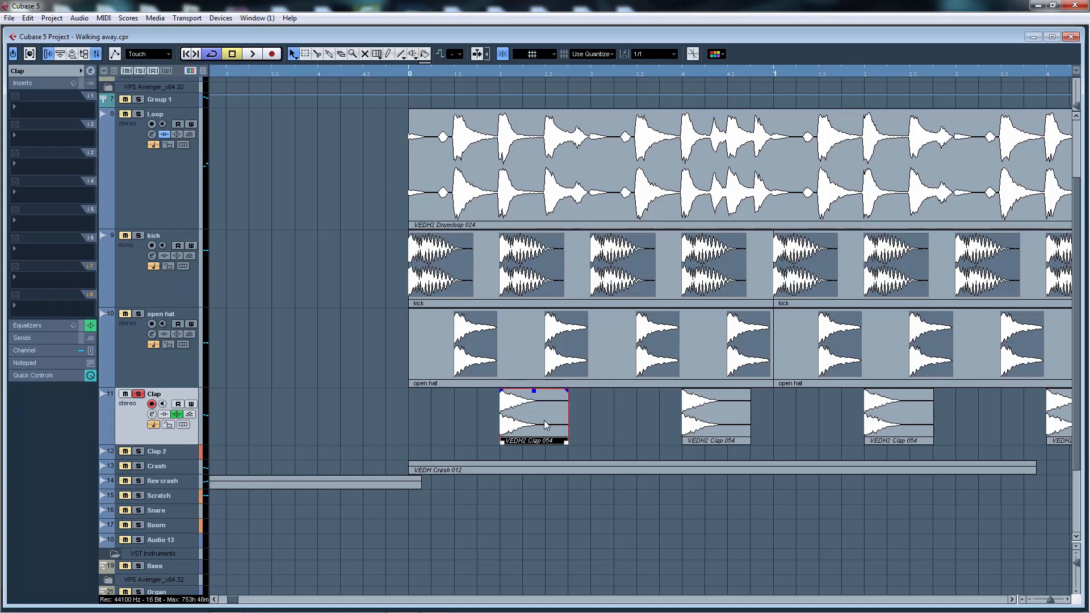
- Clear all solos, move the playback position to bar -1 and enlarge the Rev crash track
key(g)
key(g)
key(g)
key(g)
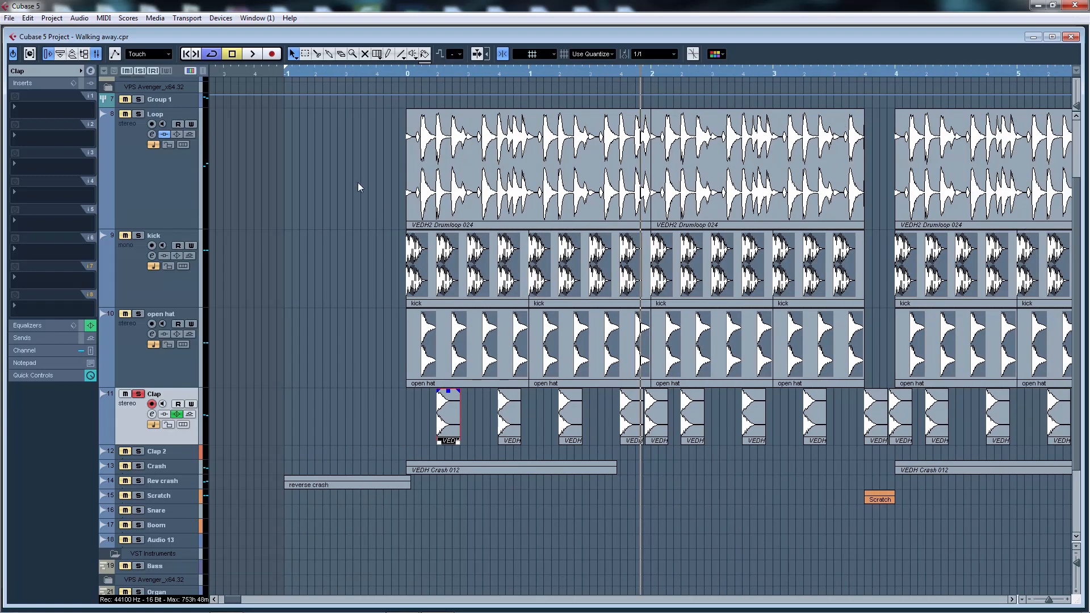
click(139, 71)
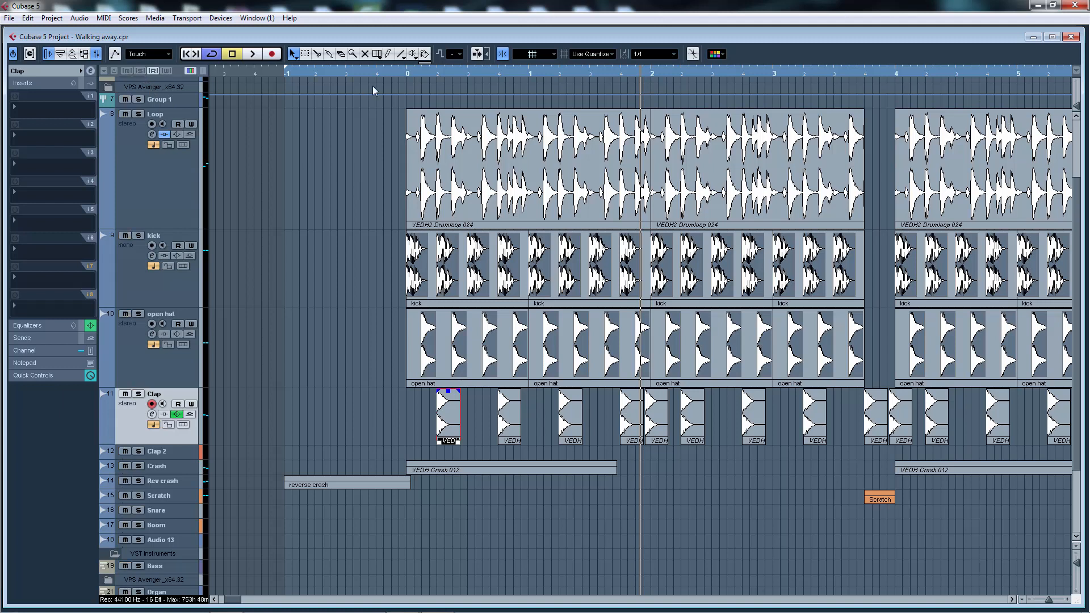
click(286, 77)
click(180, 486)
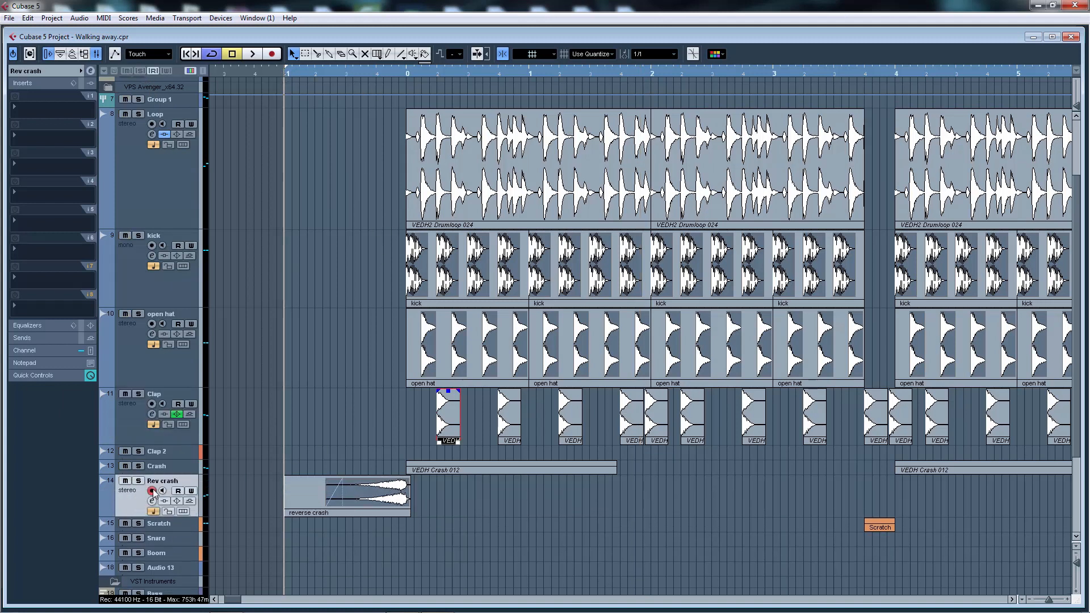
- Solo the Rev crash and Crash tracks, enlarge Crash, and play the transition from bar -1 into bar 0
click(138, 481)
click(138, 466)
click(173, 475)
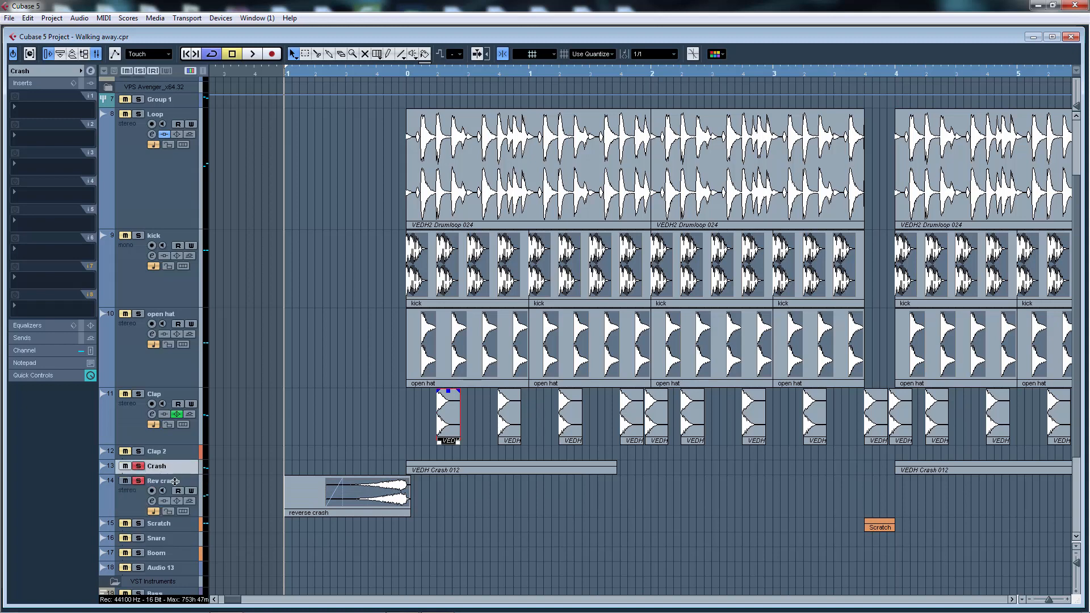
key(space)
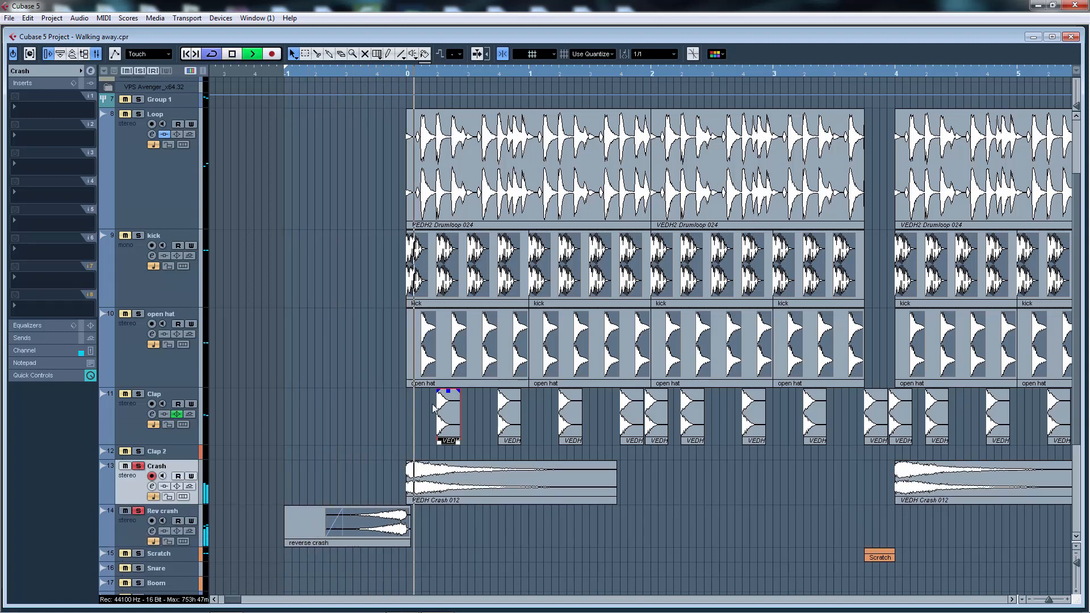
key(space)
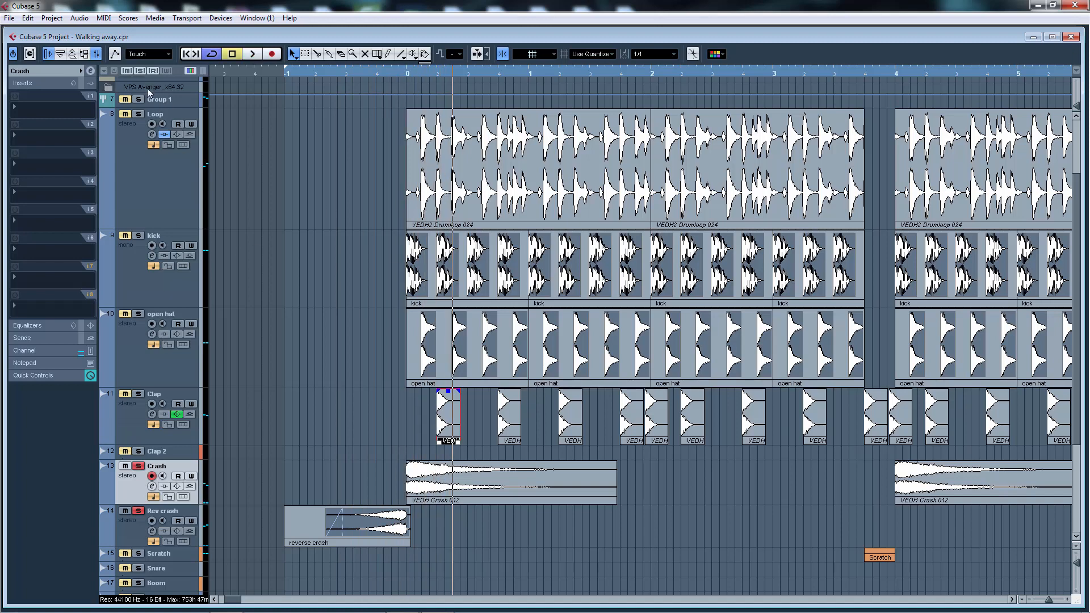
- Solo and enlarge the Copy of Audio 01 vocal track in place of the crashes and start playback
scroll(319, 226, up, 3)
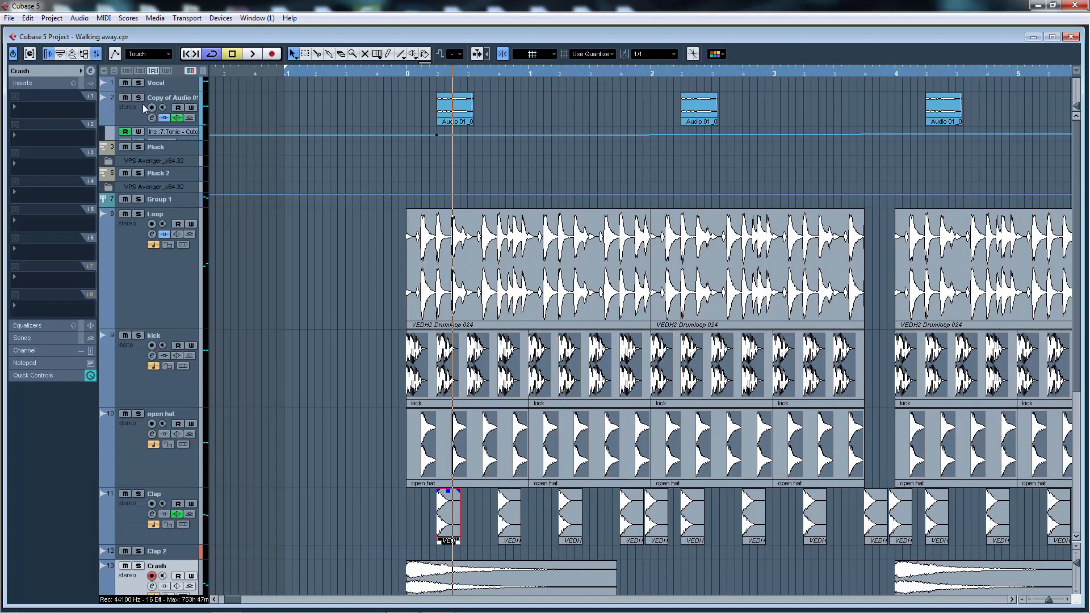
drag(137, 124, 138, 210)
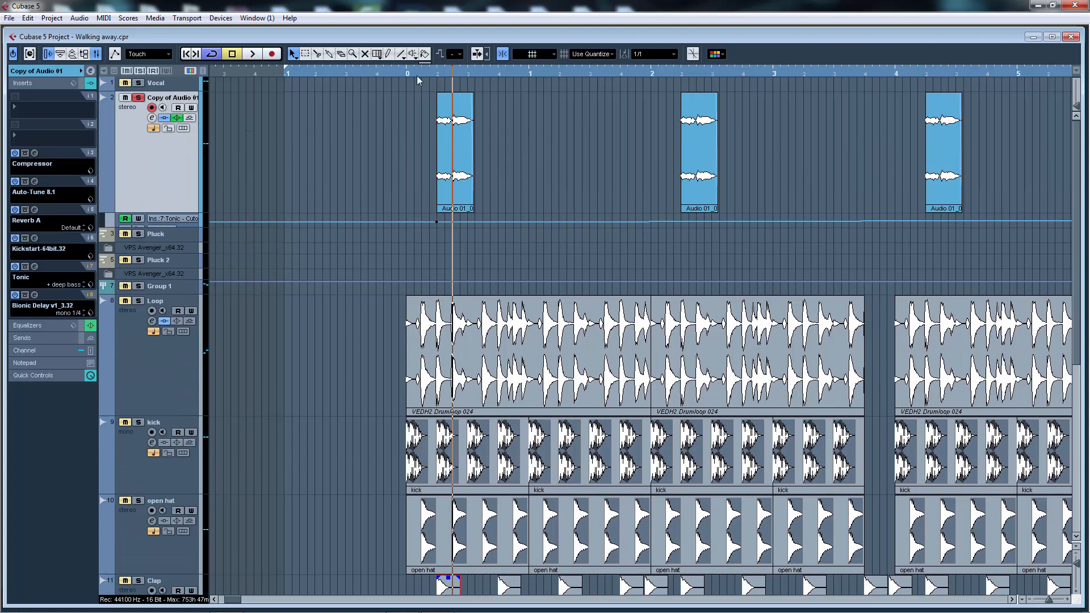
key(space)
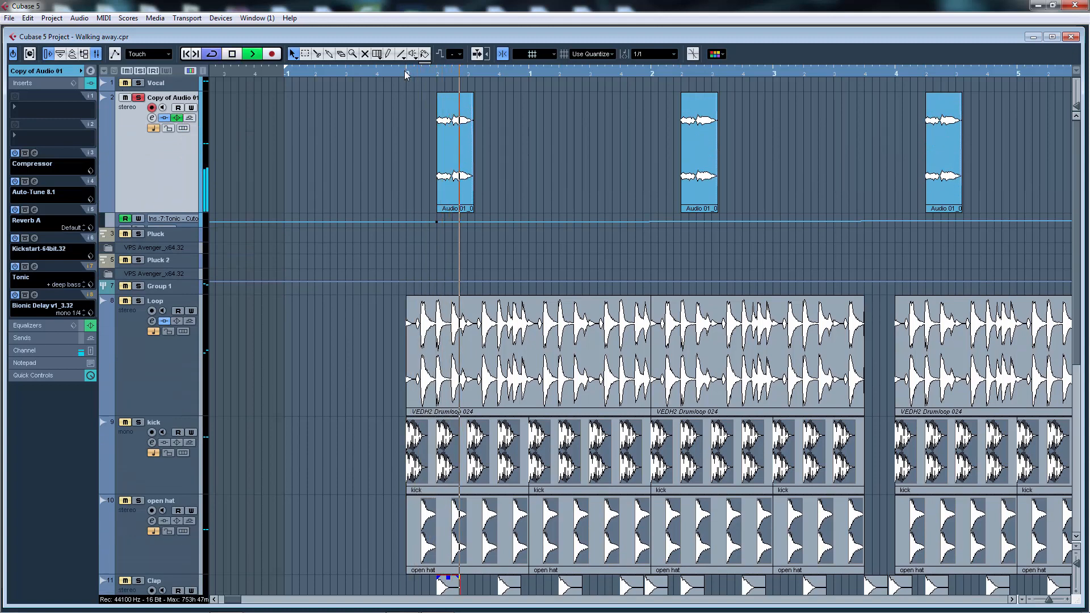
- Show all the vocal chops on Copy of Audio 01 and play them from just before bar 12
key(g)
key(g)
key(g)
key(space)
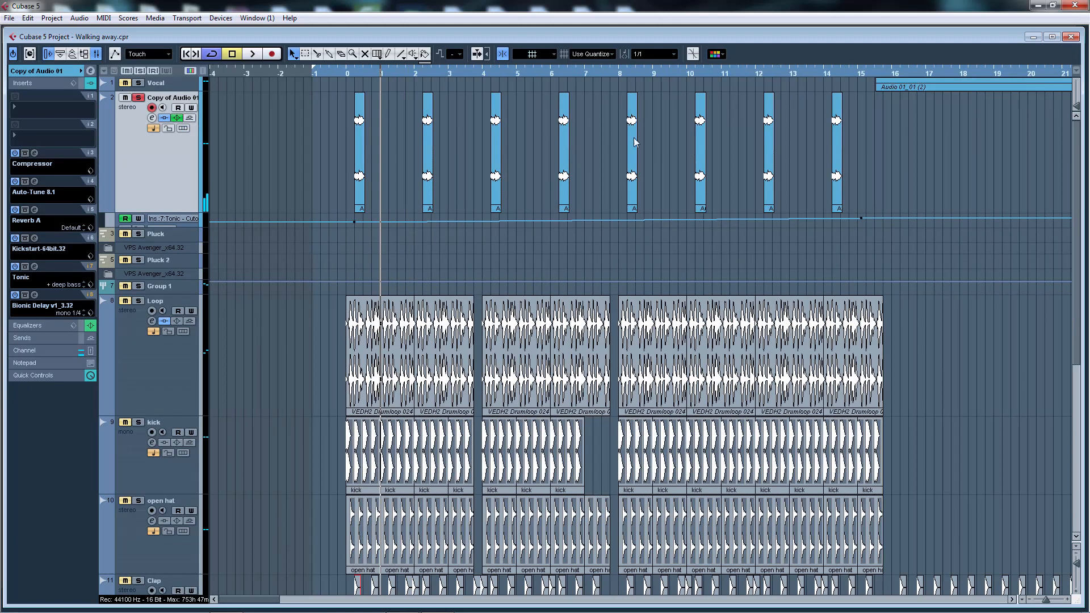
click(749, 73)
key(space)
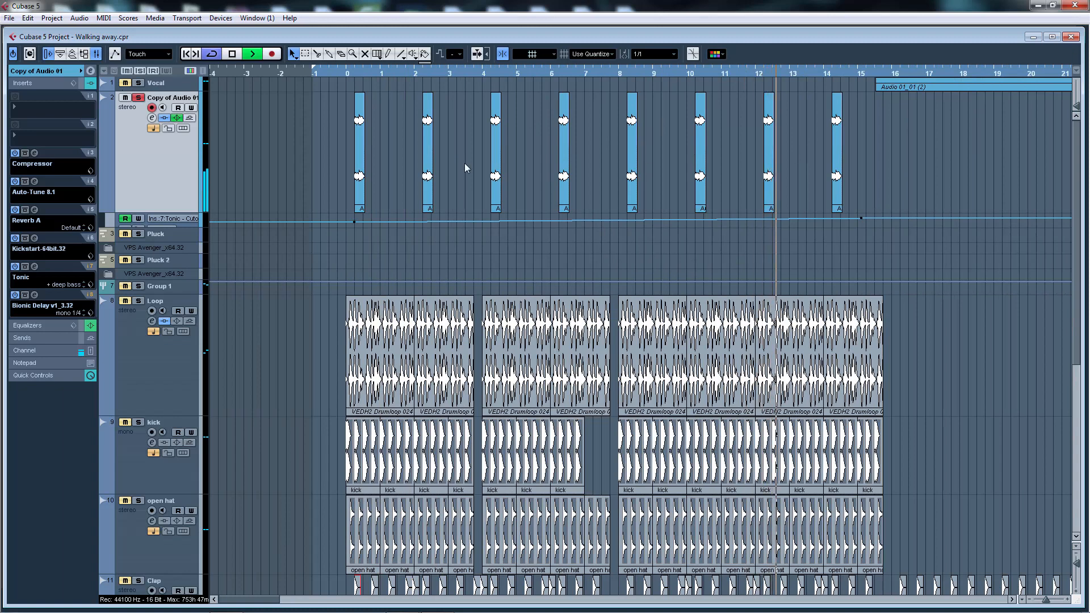
- Inspect the pitch segments of the first vocal chop on Copy of Audio 01 in the Sample Editor and close the editor
double_click(362, 122)
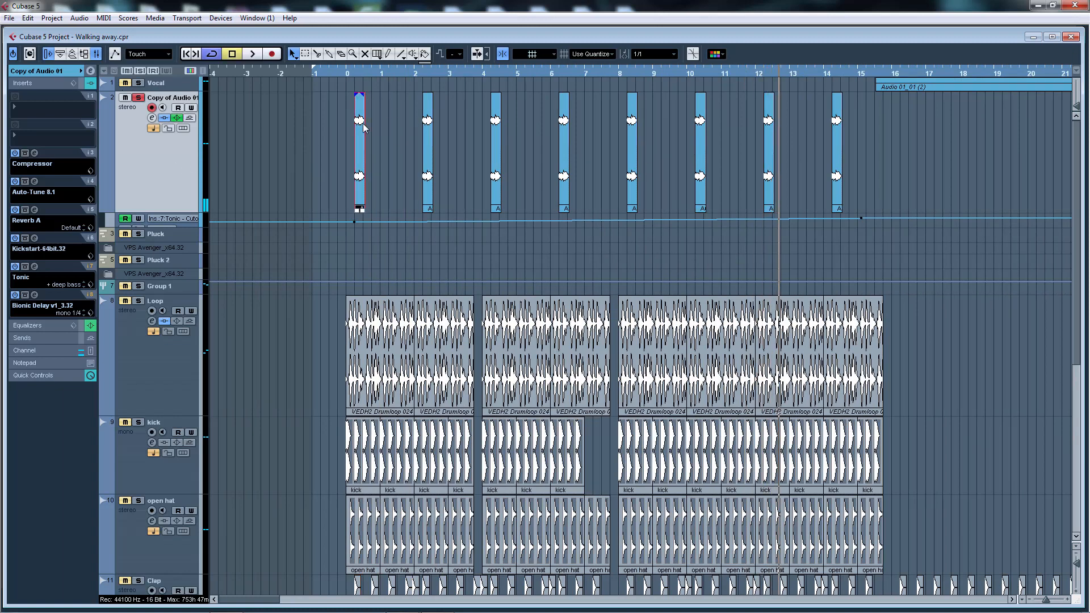
key(g)
key(g)
key(g)
key(g)
key(g)
key(g)
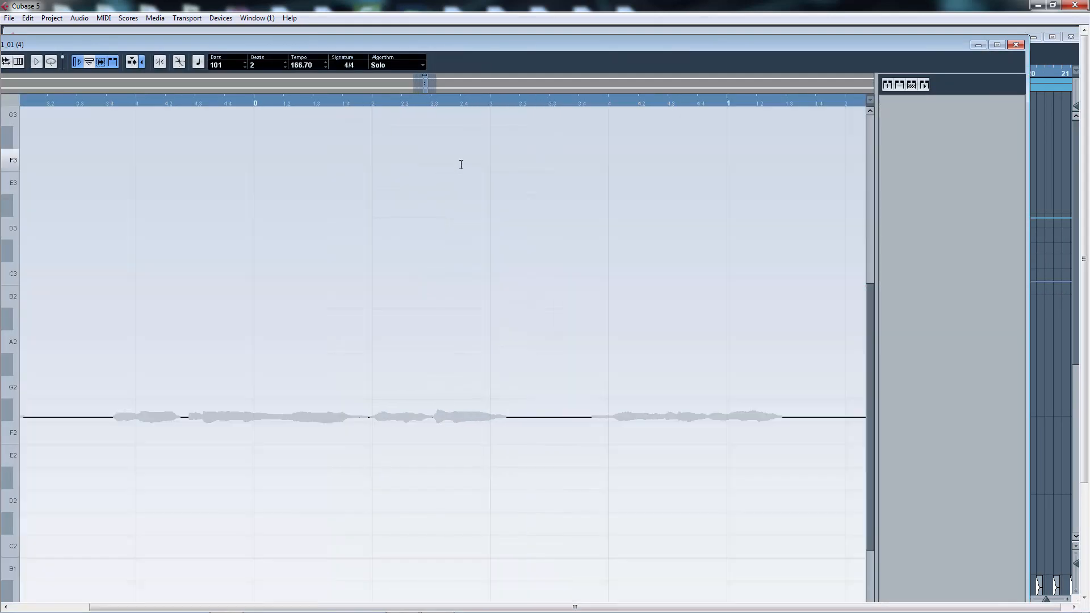
key(g)
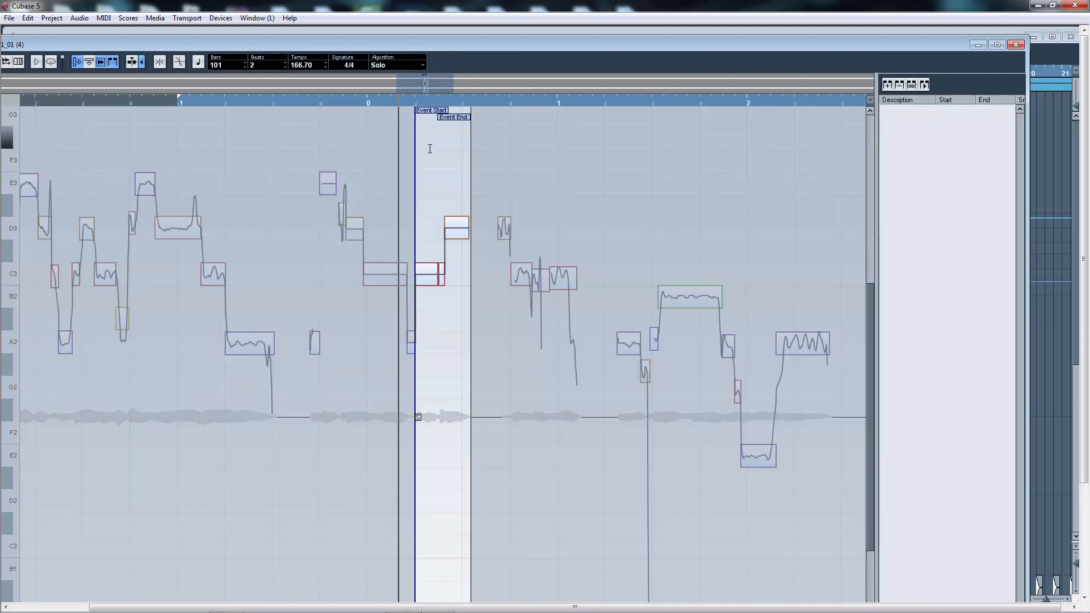
click(1016, 45)
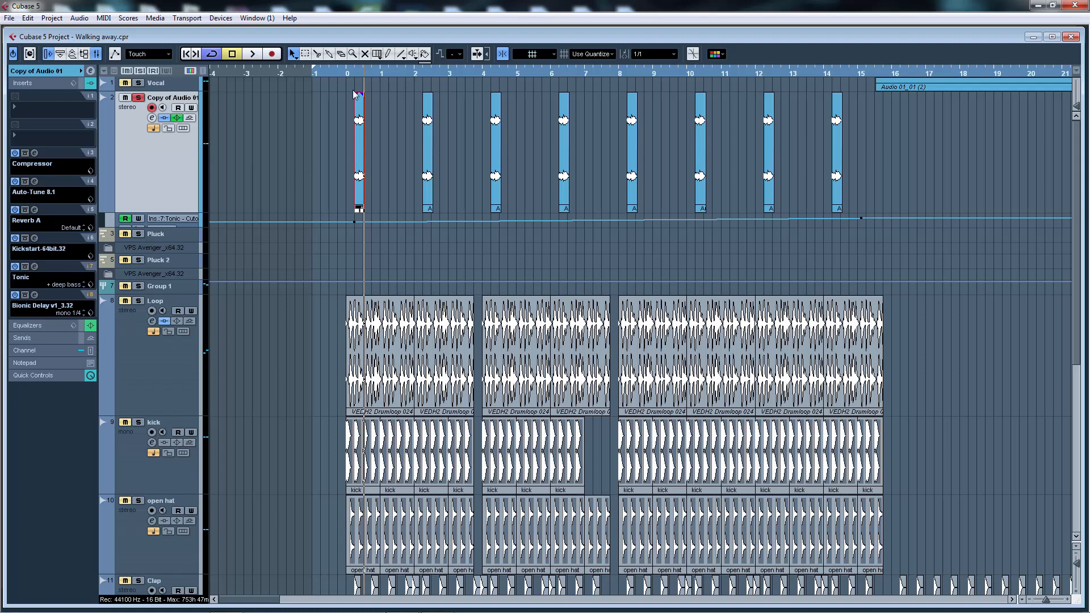
- Return the playback position to bar 0, then examine the Compressor insert on Copy of Audio 01 and close it
click(347, 73)
key(h)
key(h)
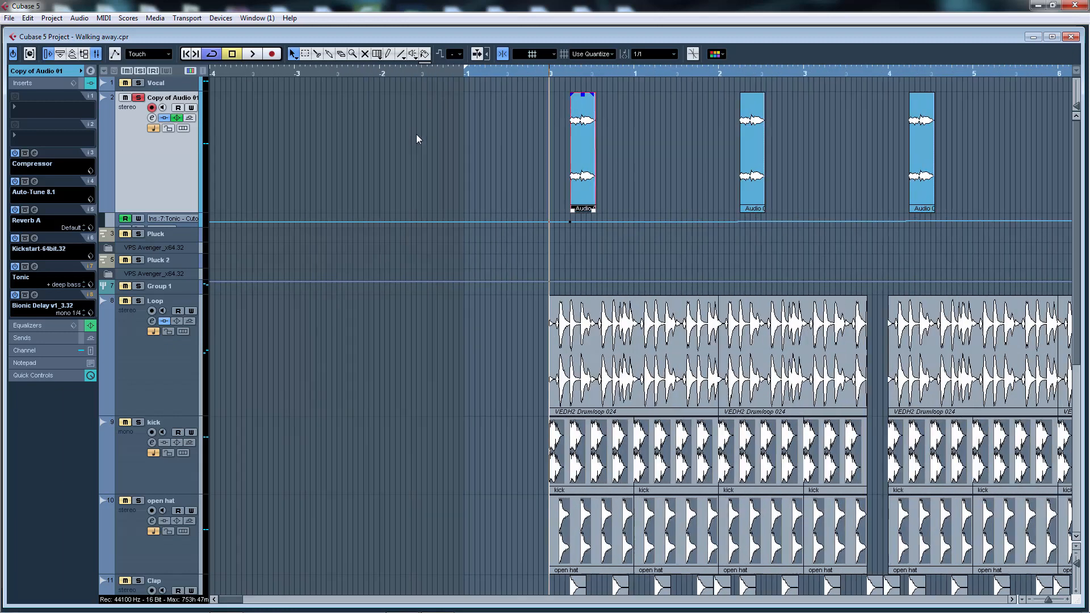
click(35, 153)
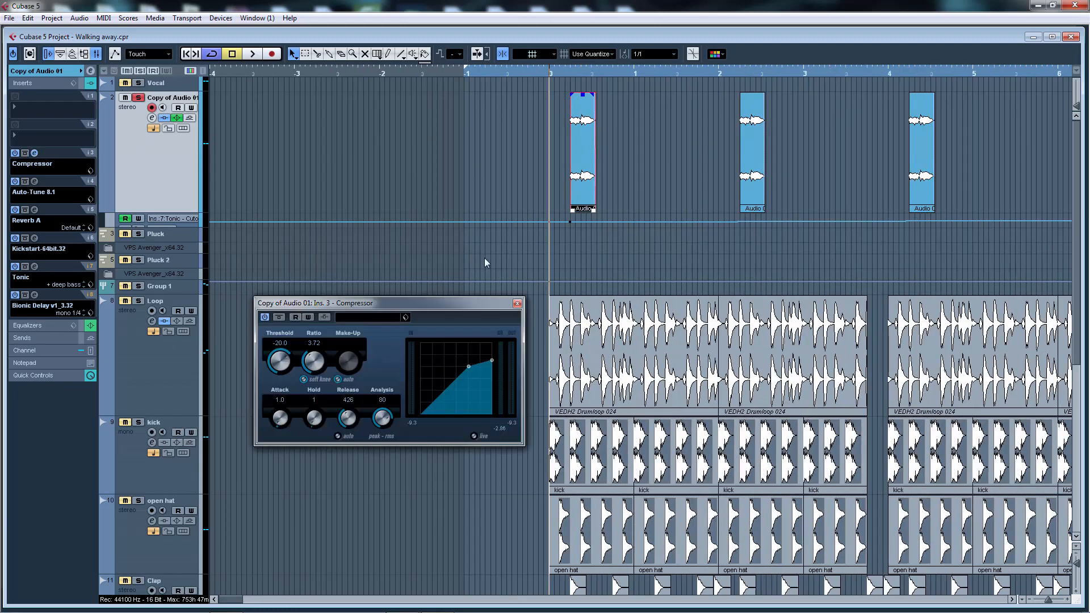
click(516, 303)
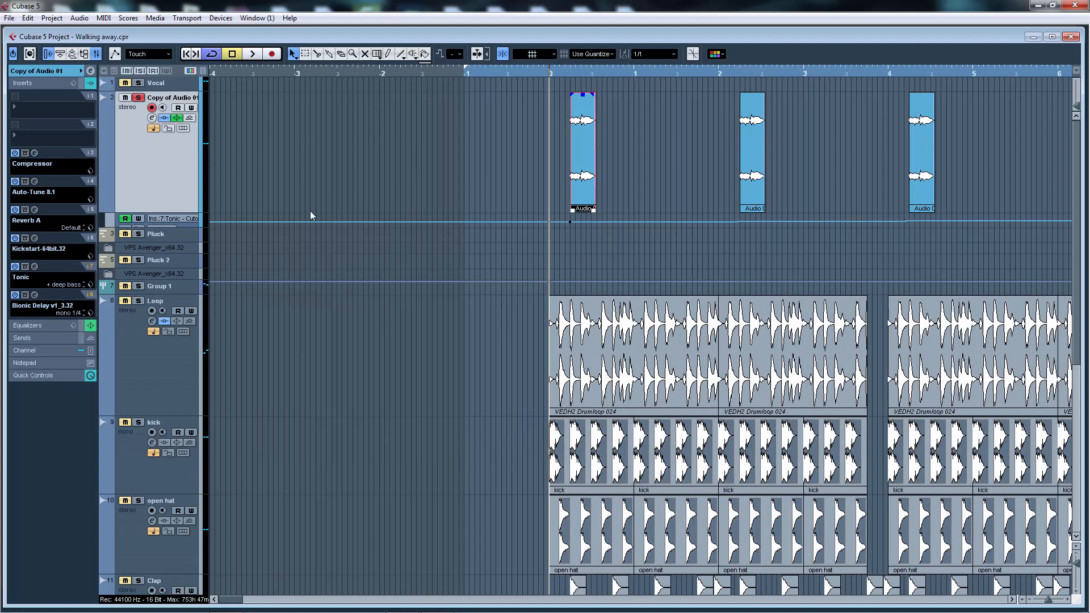
- Examine the Auto-Tune 8.1 insert settings against the vocal chops, set the playback position just before bar 14 and close the plug-in
click(35, 181)
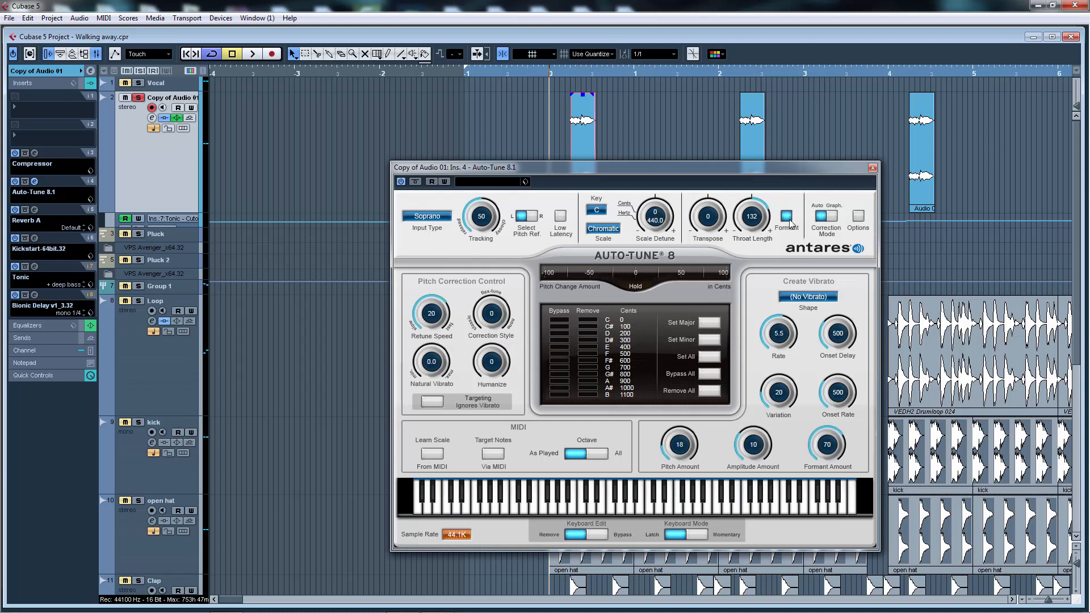
drag(743, 172, 639, 203)
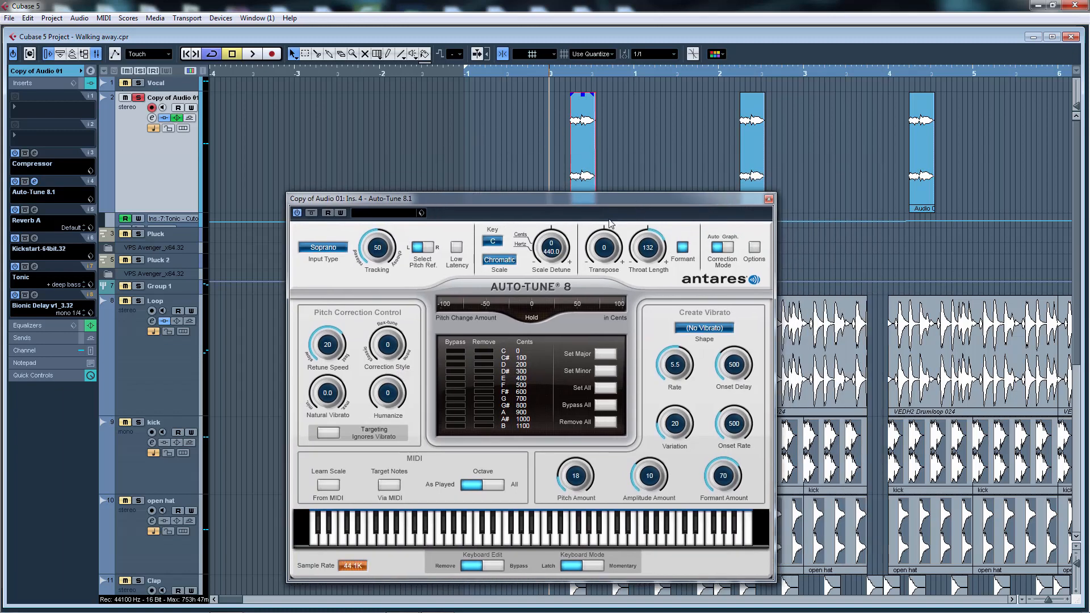
key(g)
key(g)
key(g)
key(g)
key(g)
key(g)
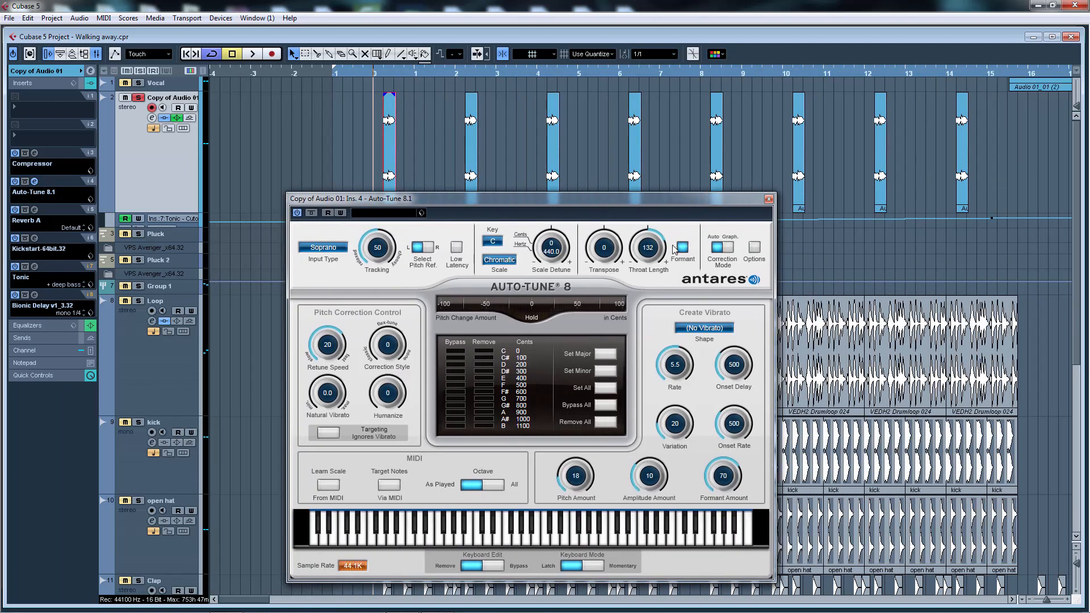
click(754, 76)
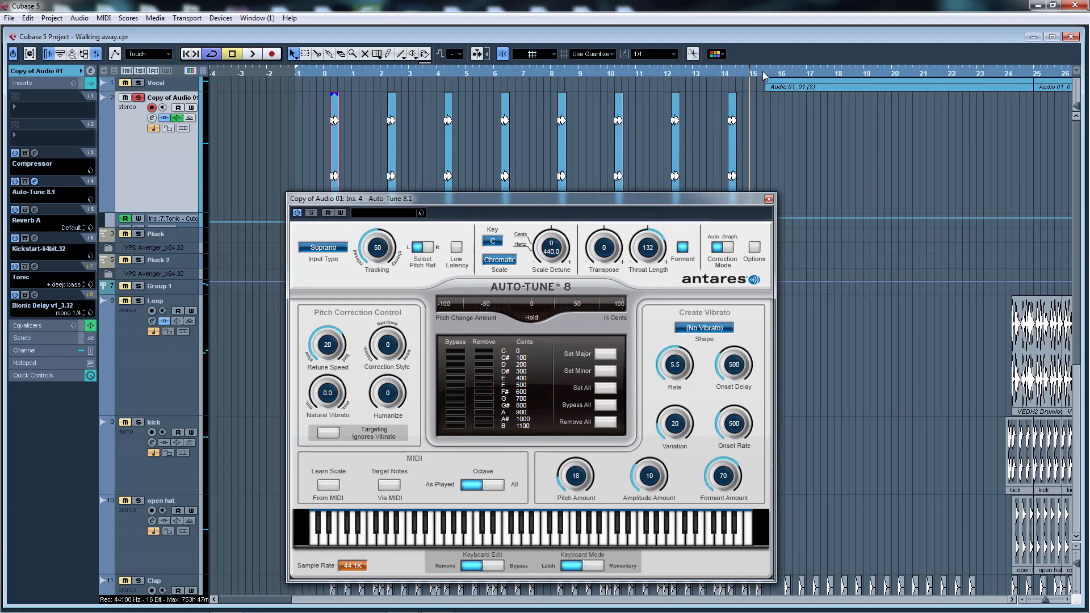
click(722, 74)
drag(666, 199, 658, 205)
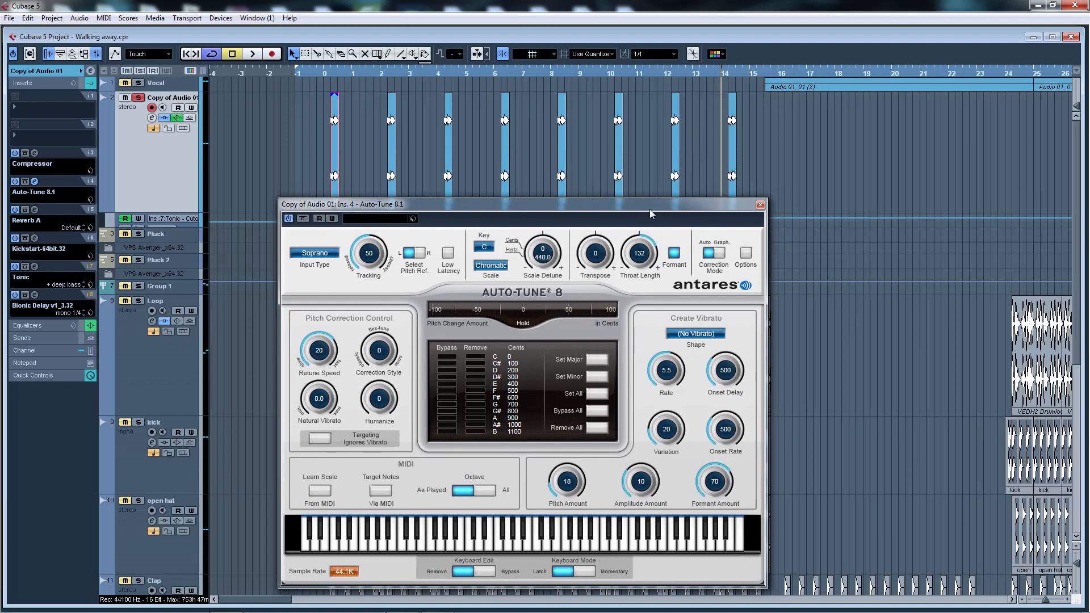
click(760, 206)
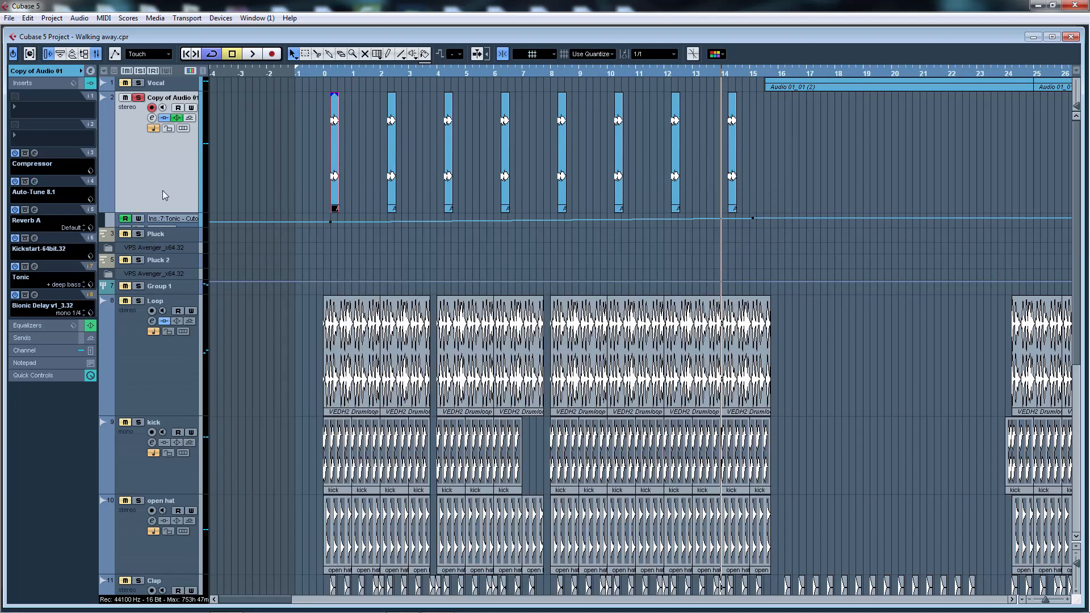
- Examine the Reverb A and Kickstart inserts on Copy of Audio 01, closing each plug-in window
click(35, 210)
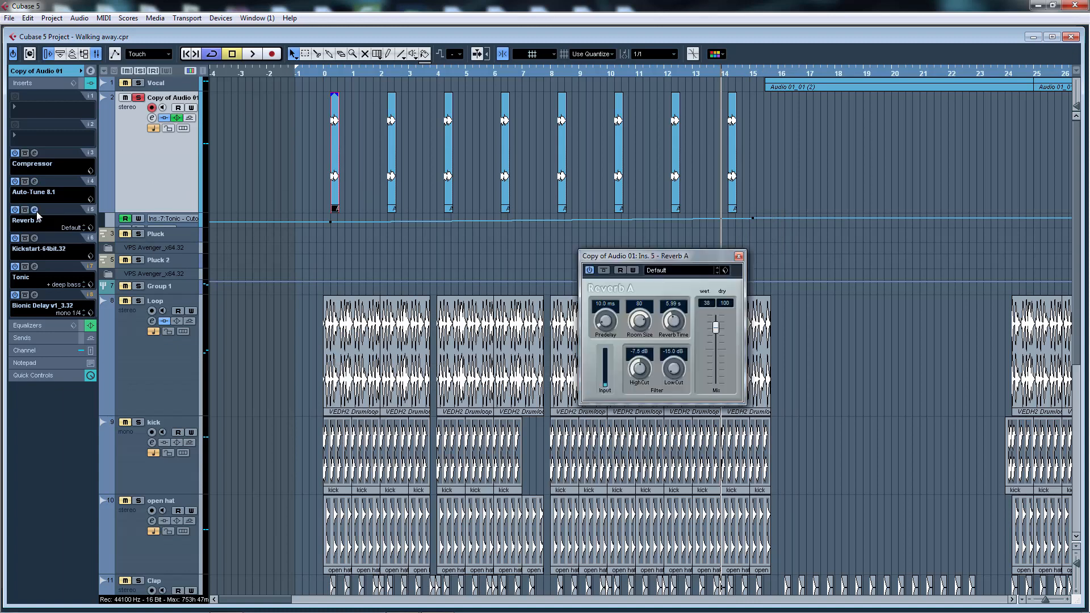
click(739, 256)
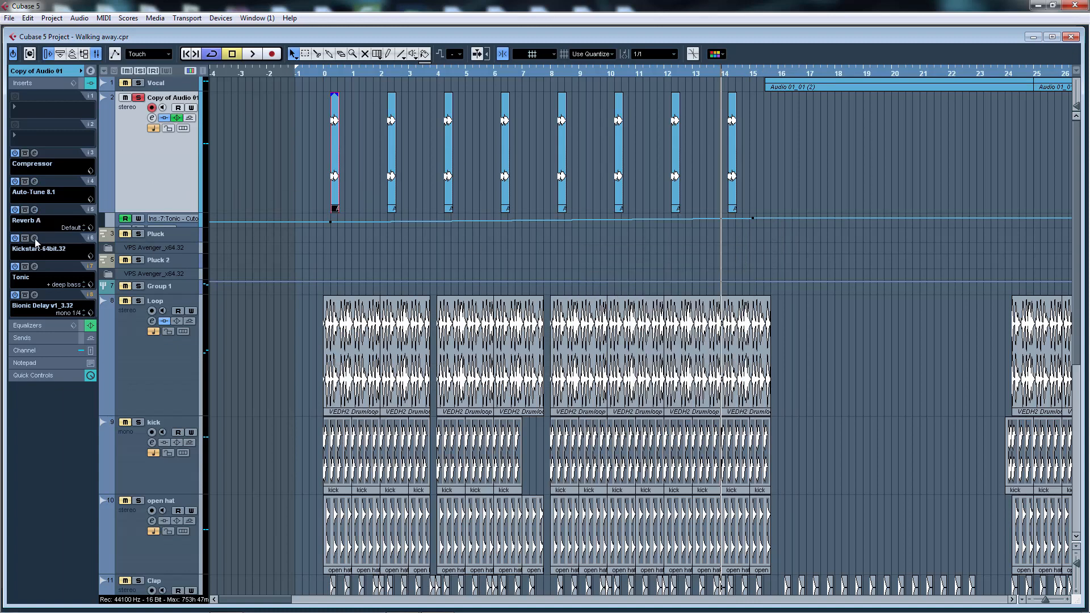
click(35, 239)
click(713, 219)
- Examine the Tonic and Bionic Delay inserts on Copy of Audio 01, close them and return the playback position to bar 0
click(35, 266)
click(693, 236)
click(34, 295)
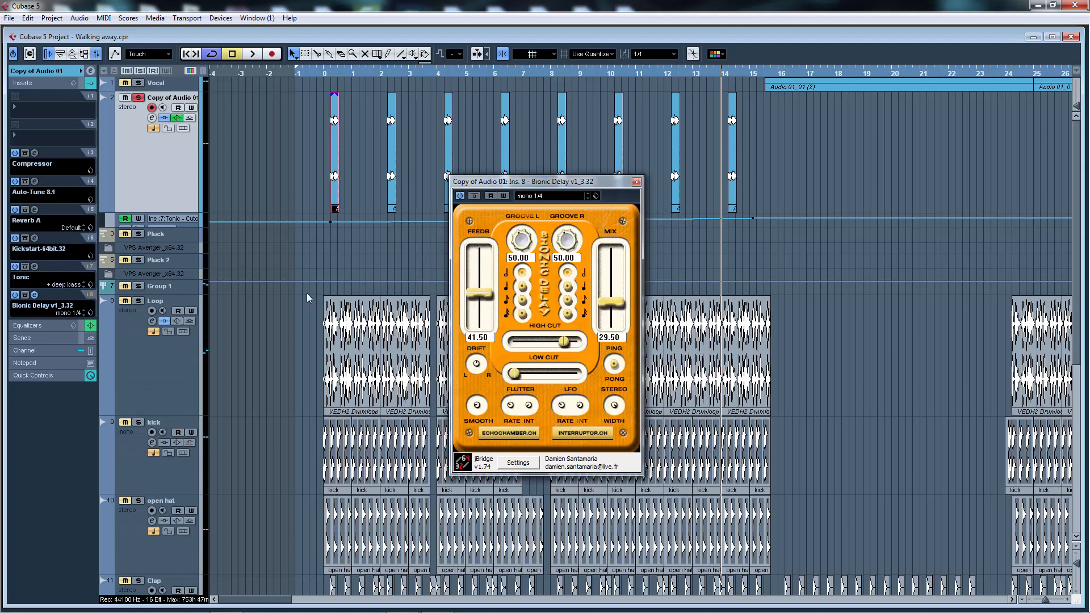
click(637, 182)
click(323, 75)
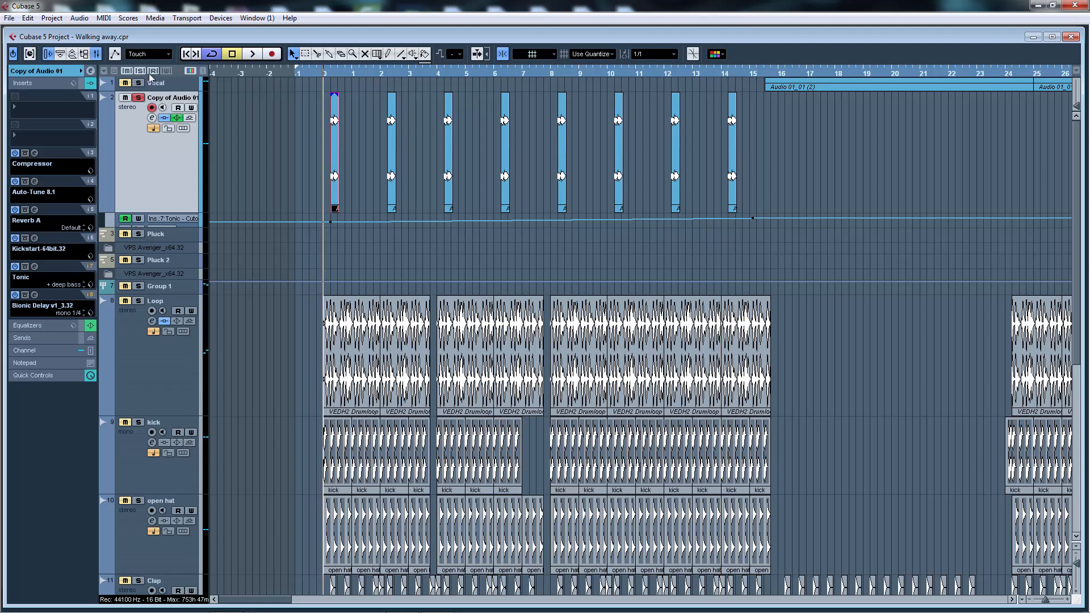
- Examine the notes of the first String part in the Key Editor, then close the editor
scroll(340, 224, down, 6)
click(339, 518)
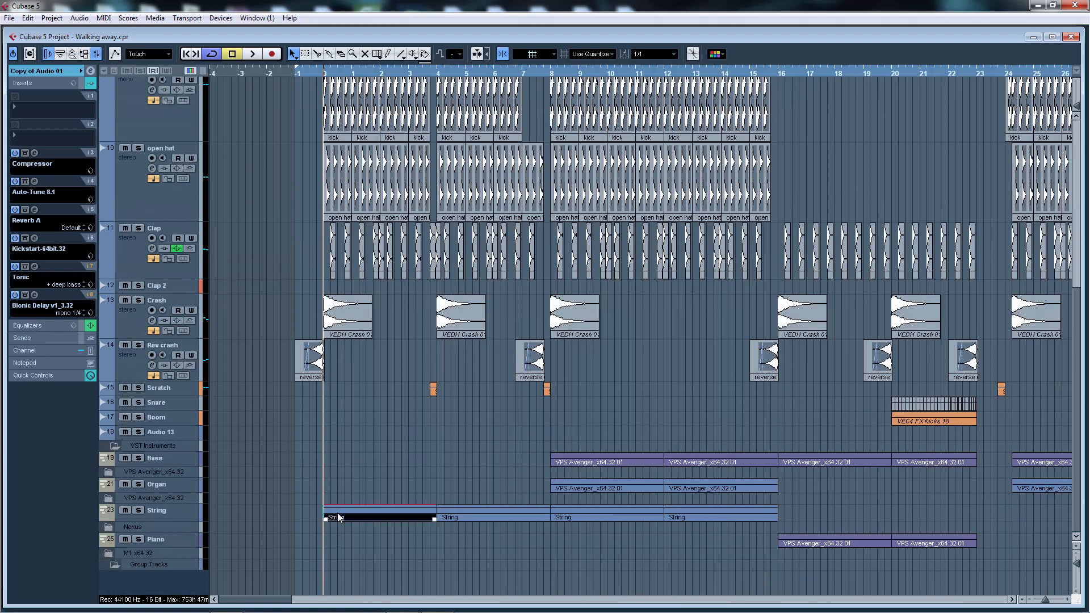
double_click(339, 517)
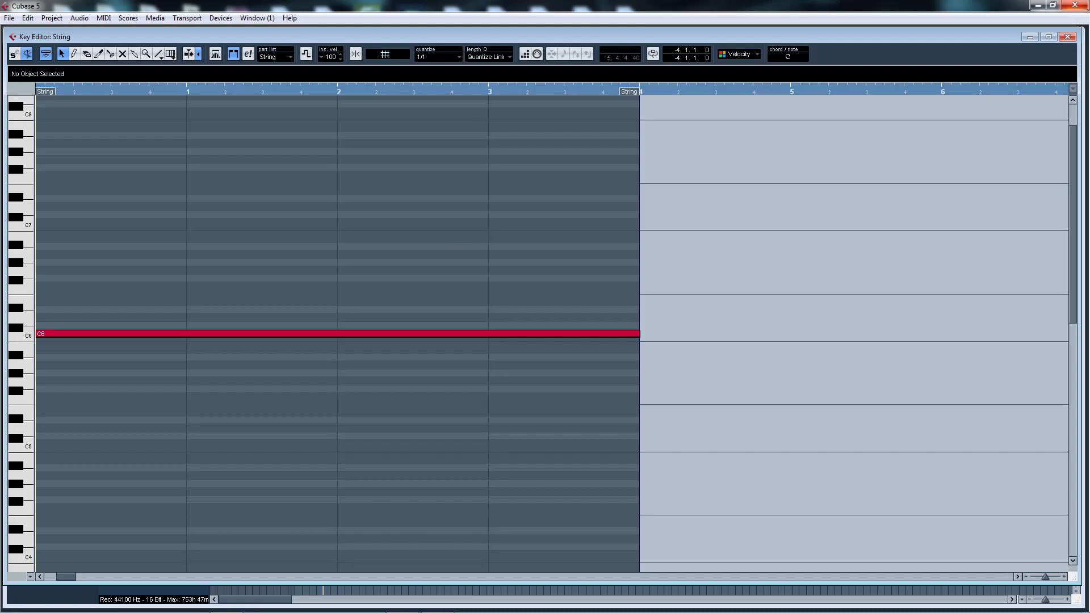
click(1067, 37)
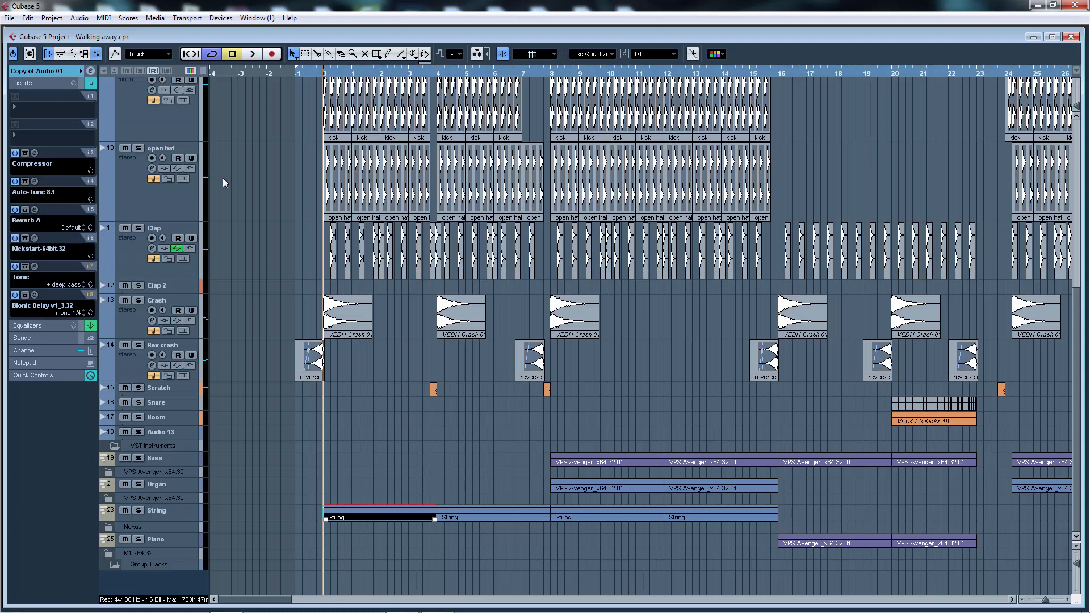
- Play the full mix from bar 0 and shrink all tracks from Loop through String to minimum height
key(space)
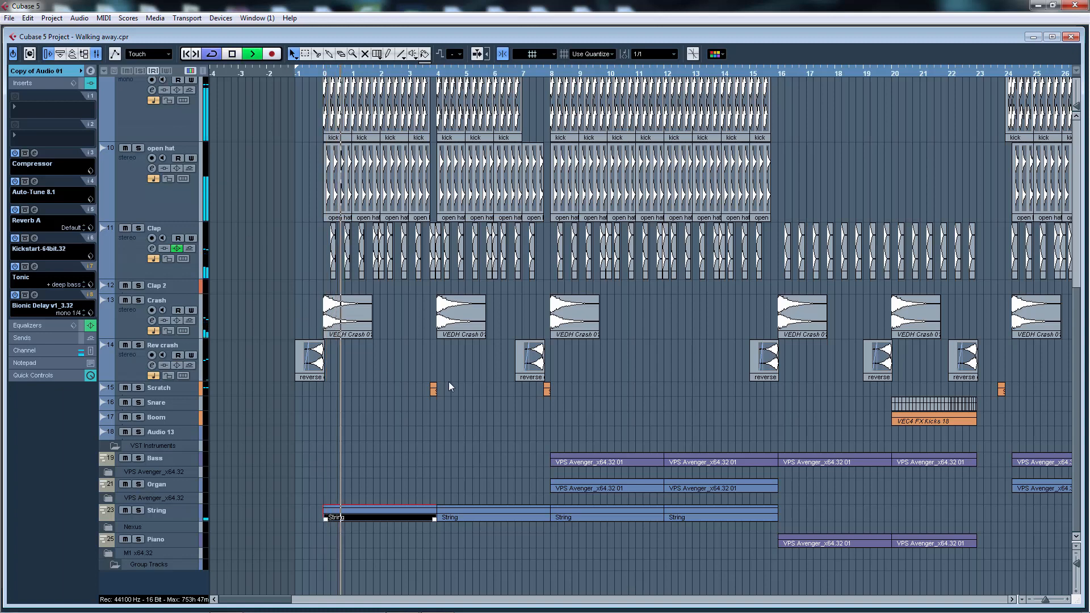
key(g)
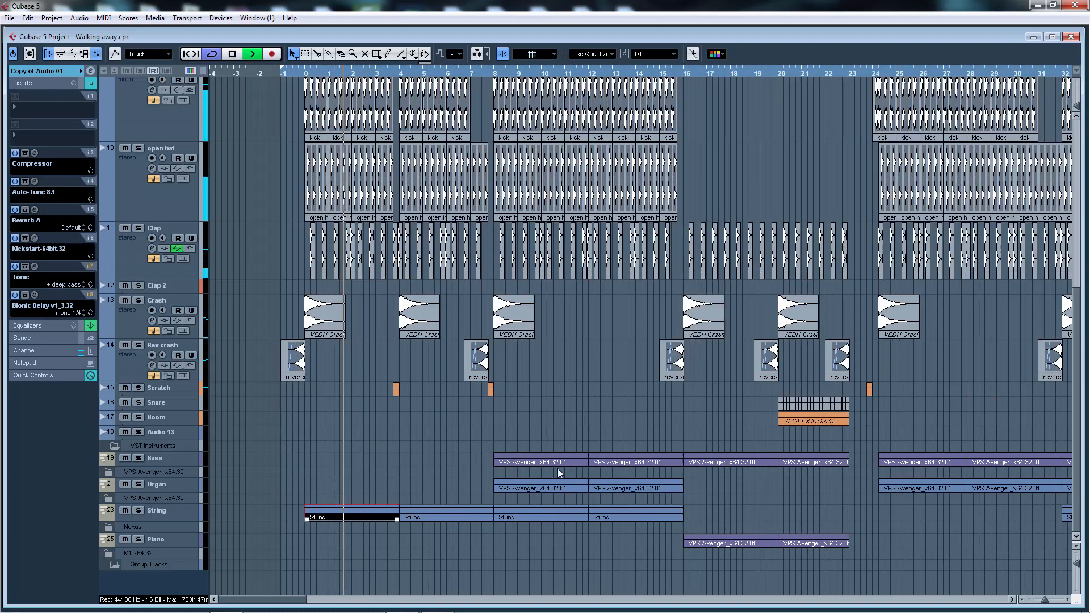
key(g)
scroll(512, 368, up, 5)
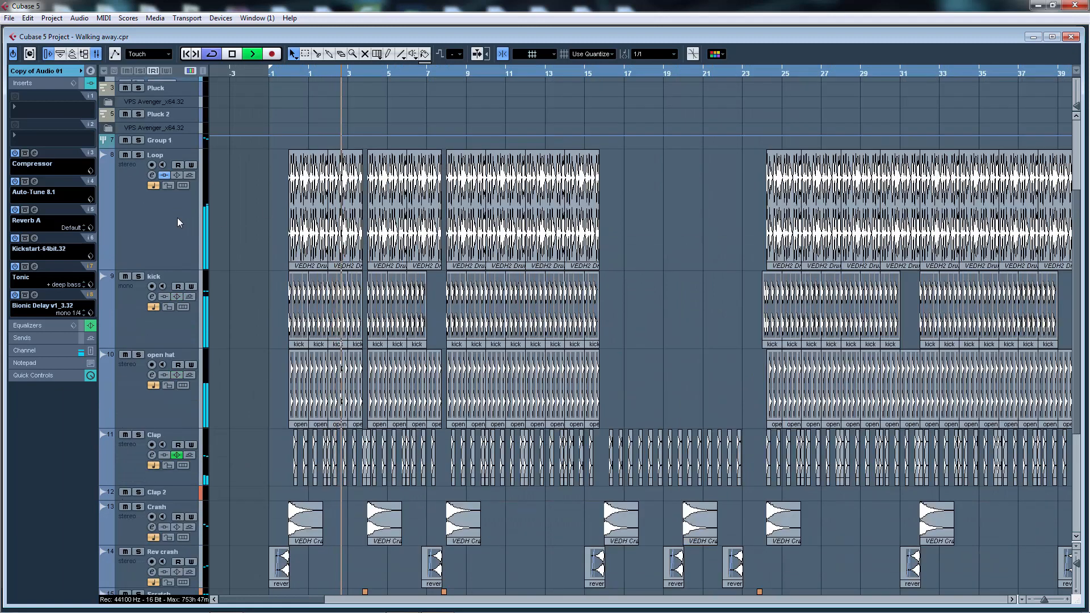
click(177, 222)
scroll(177, 223, down, 5)
shift+click(186, 515)
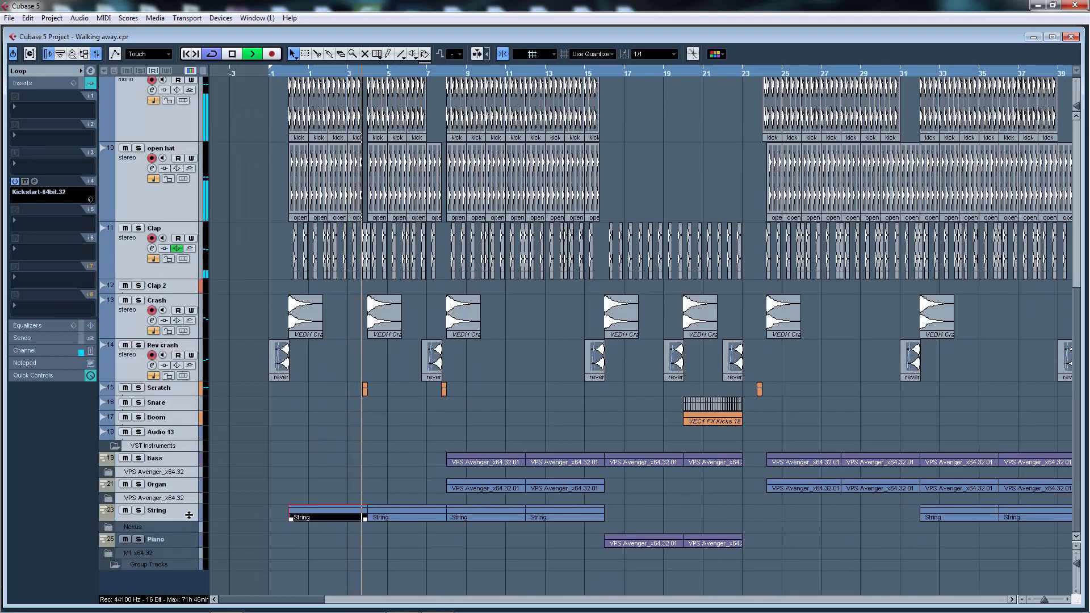
drag(189, 515, 189, 508)
- Stop playback, set the playback position to bar 4 and enlarge the Scratch track to show its waveform
key(h)
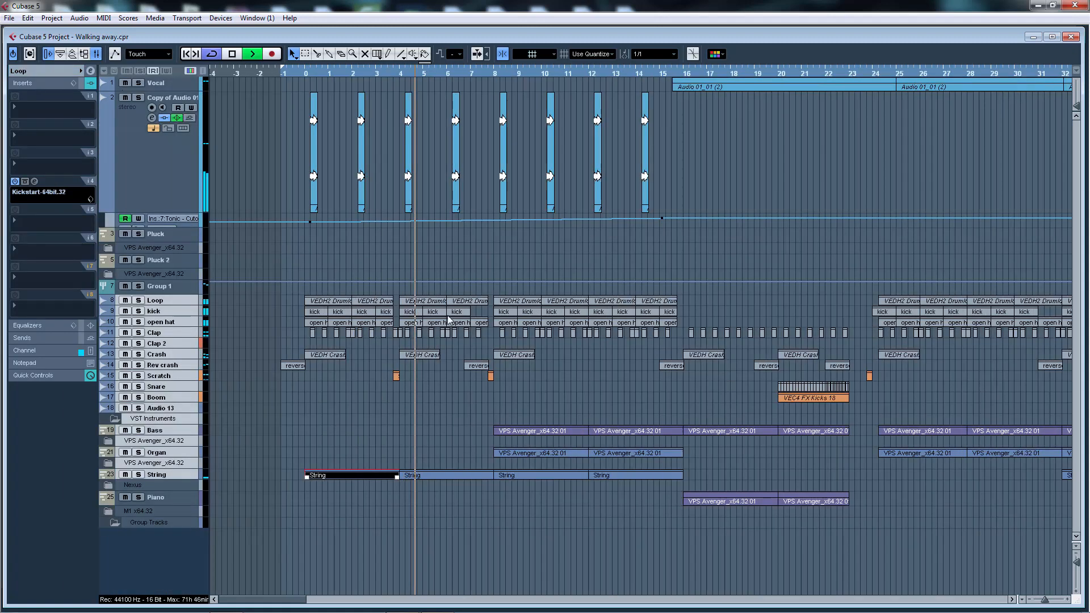
key(h)
key(h)
key(space)
click(527, 74)
key(h)
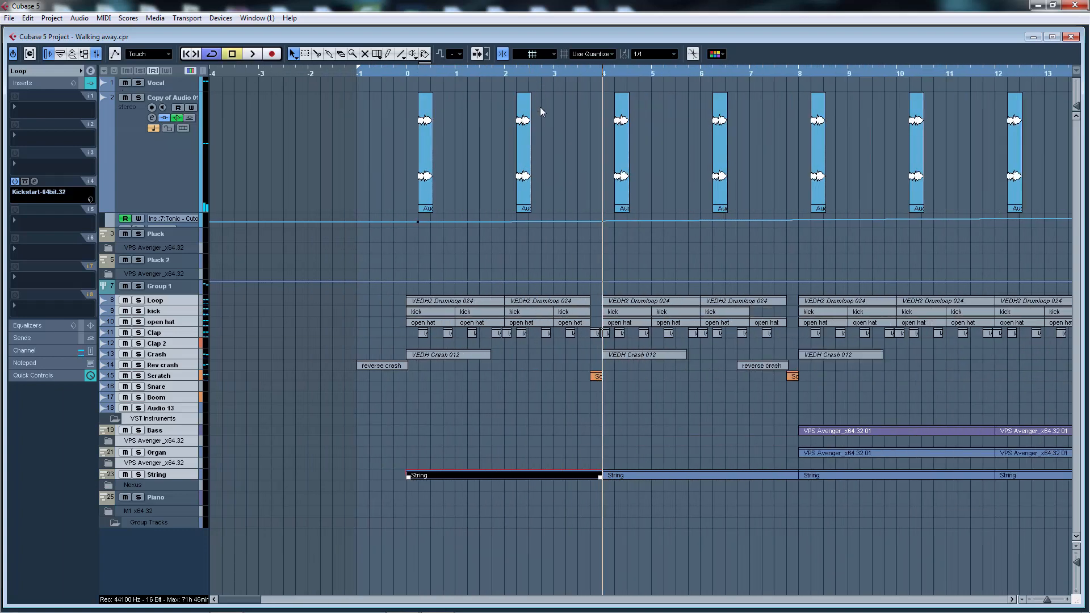
key(h)
key(h)
key(h)
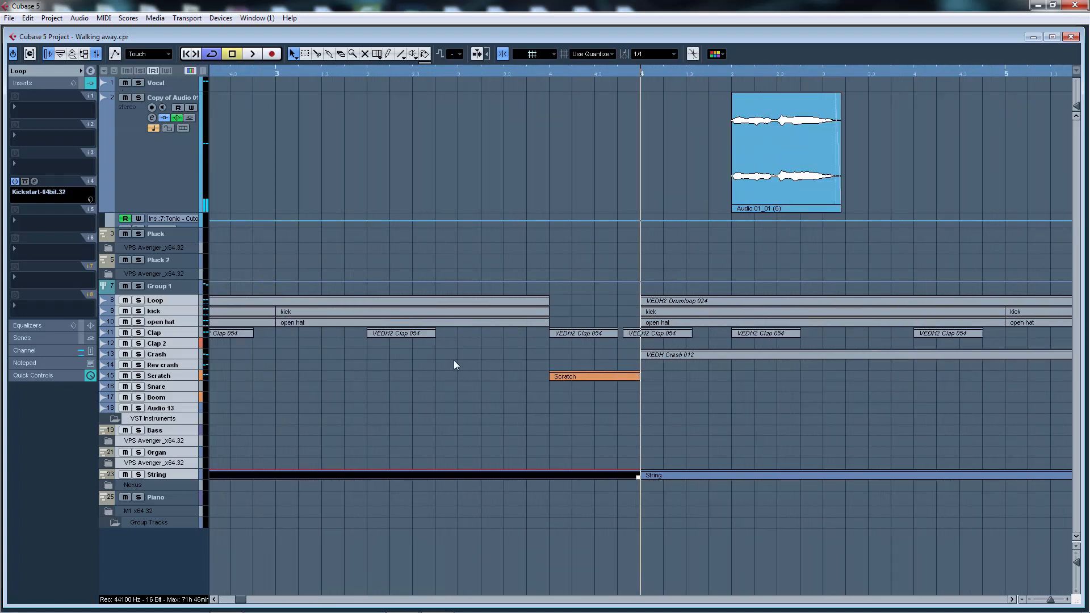
click(191, 378)
drag(191, 380, 183, 451)
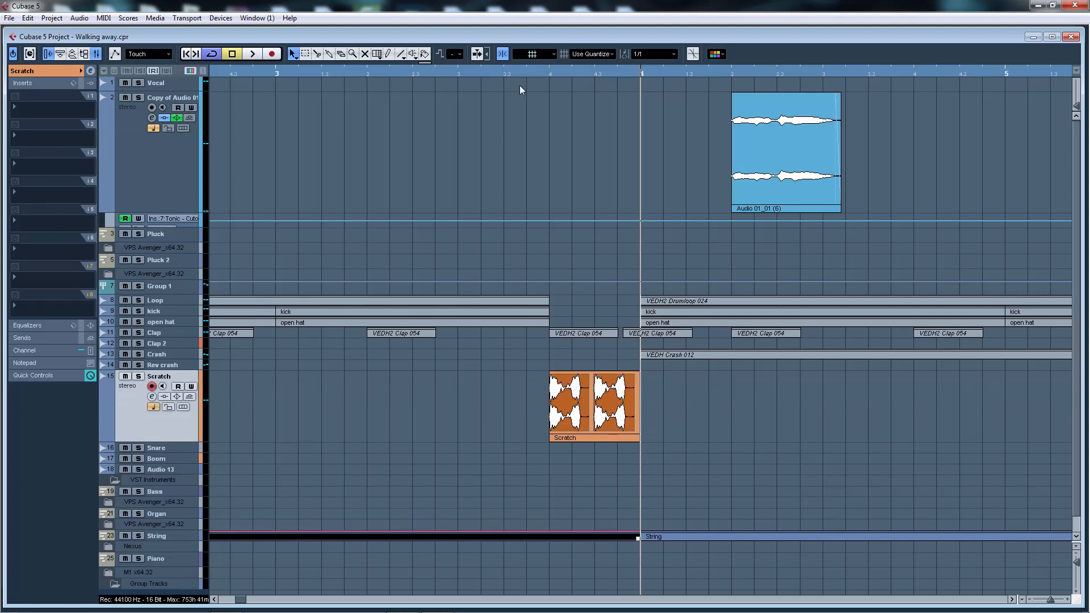
- Set the quantize value to 1/8 and audition the soloed Scratch part just before bar 4
click(138, 377)
key(space)
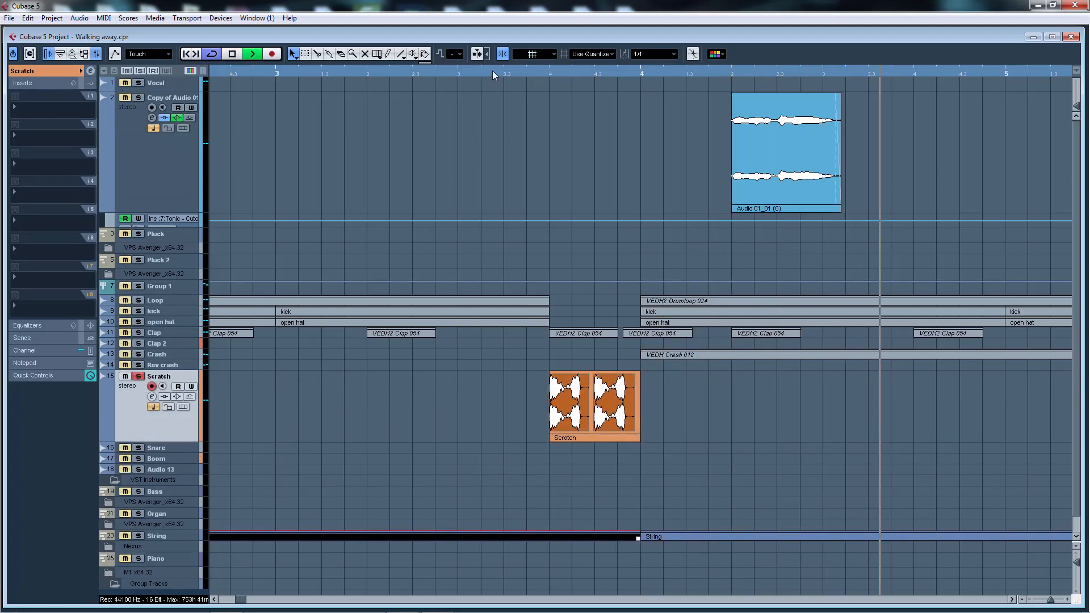
click(655, 54)
click(659, 104)
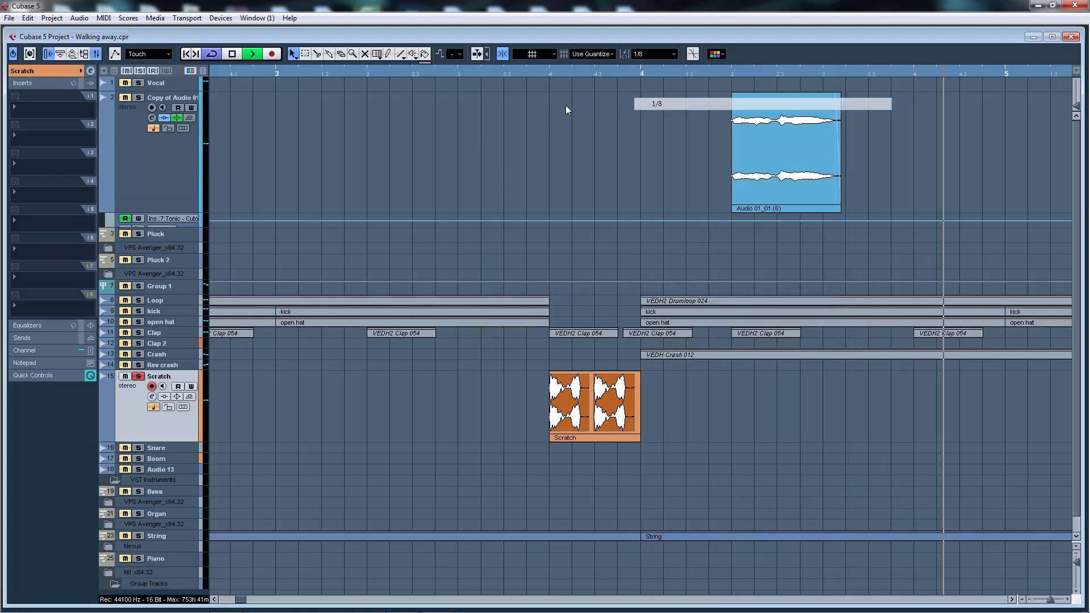
click(509, 72)
key(space)
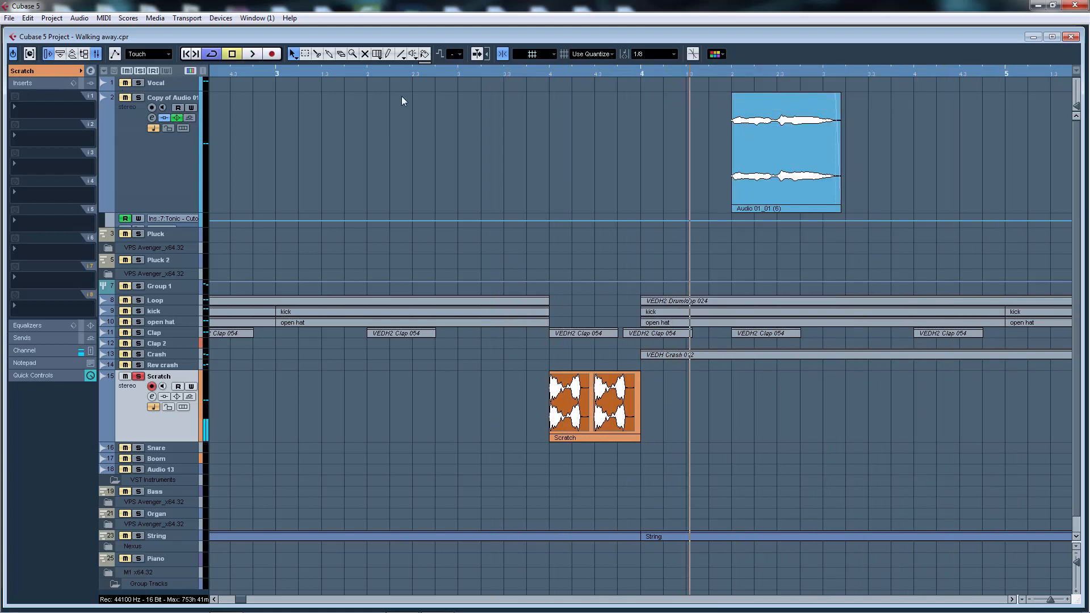
- Clear the Scratch solo and play the full mix from just after bar 3
click(377, 72)
click(140, 71)
key(space)
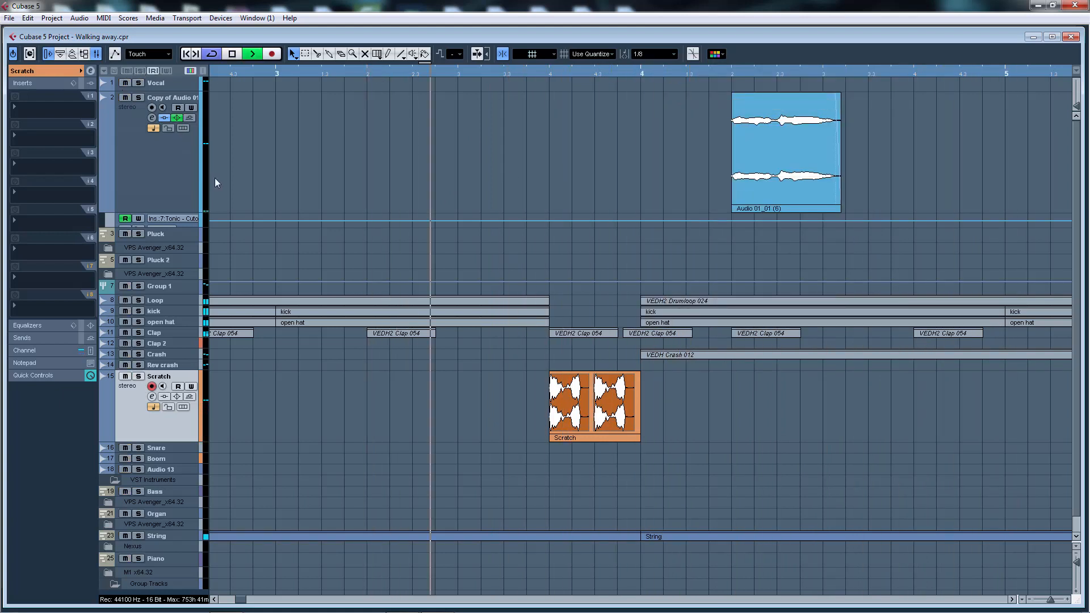
key(g)
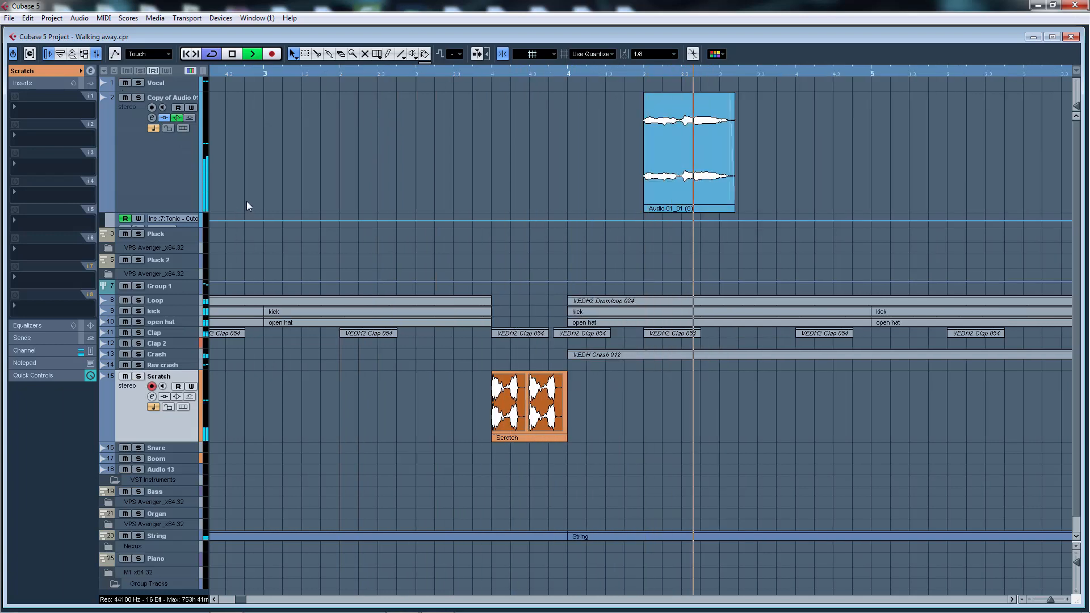
key(g)
key(g)
key(g)
key(g)
key(g)
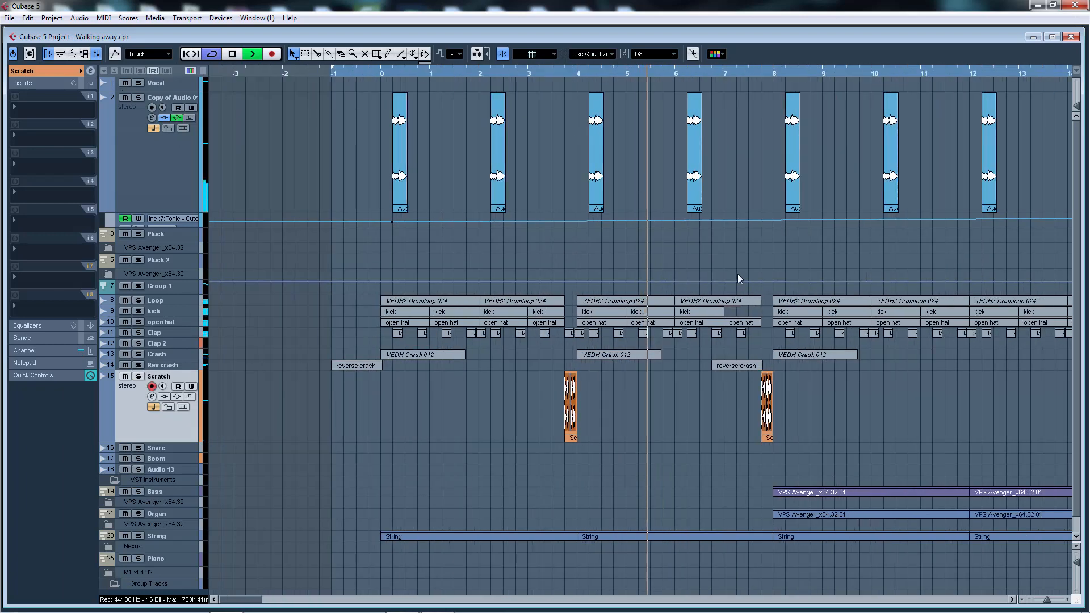
- Listen to the Scratch part before bar 8 within the full mix, then stop playback
key(h)
key(h)
key(h)
key(h)
key(h)
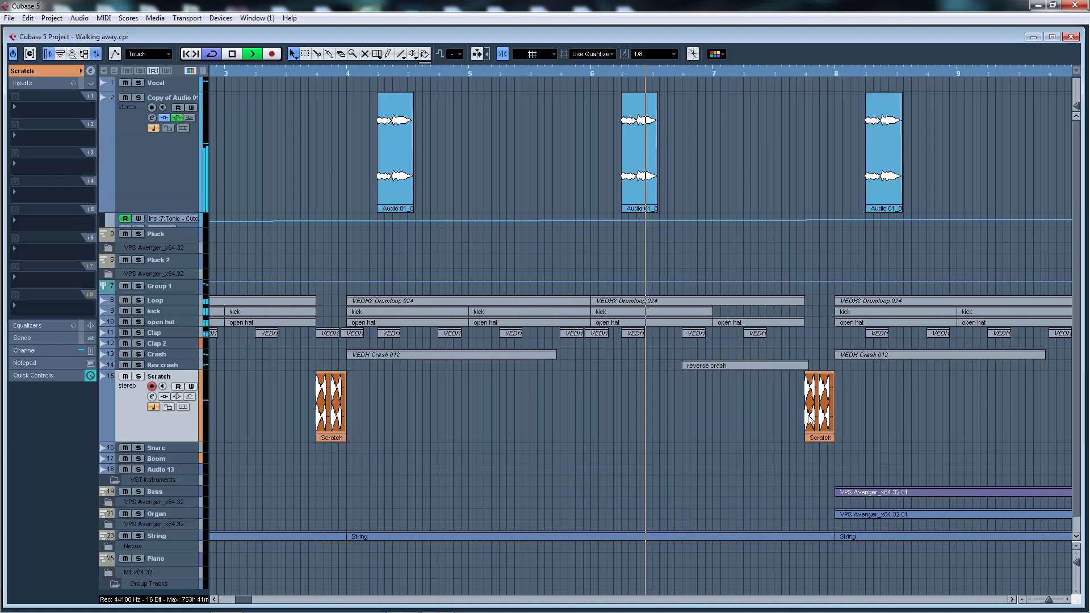
key(h)
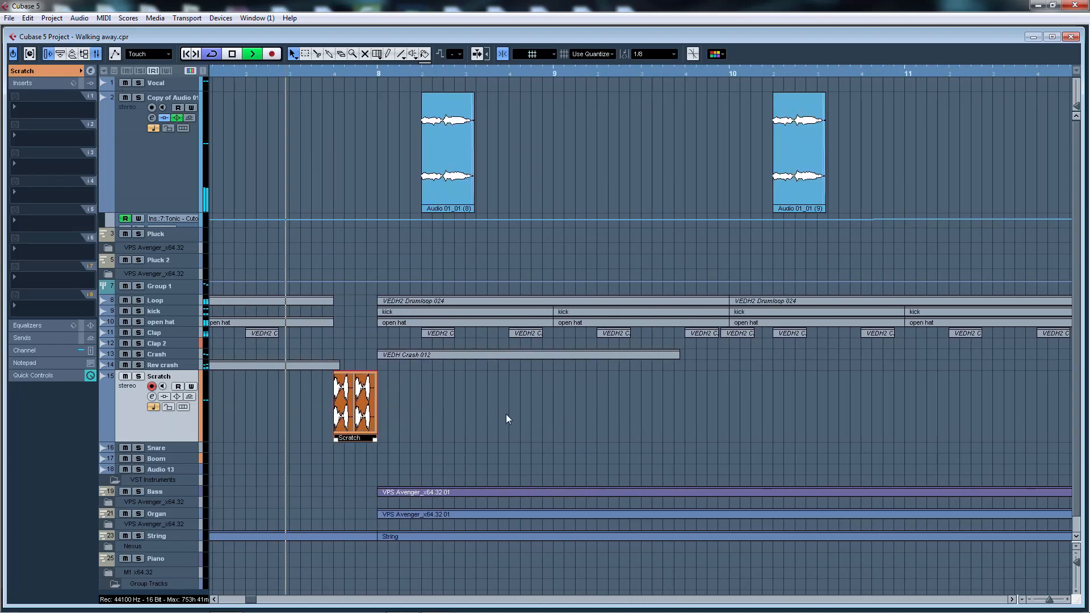
click(506, 415)
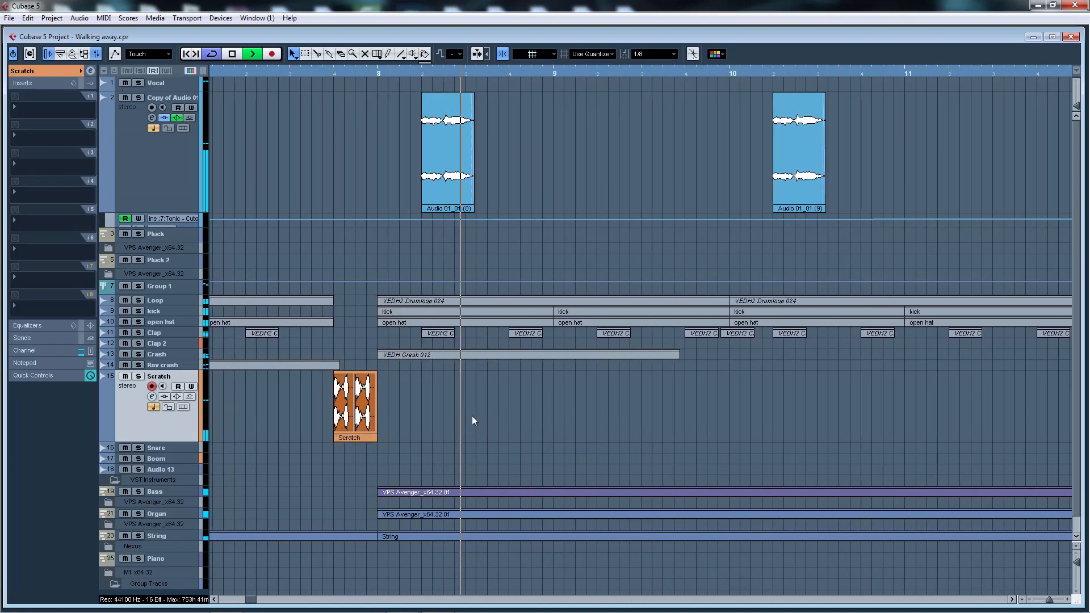
key(space)
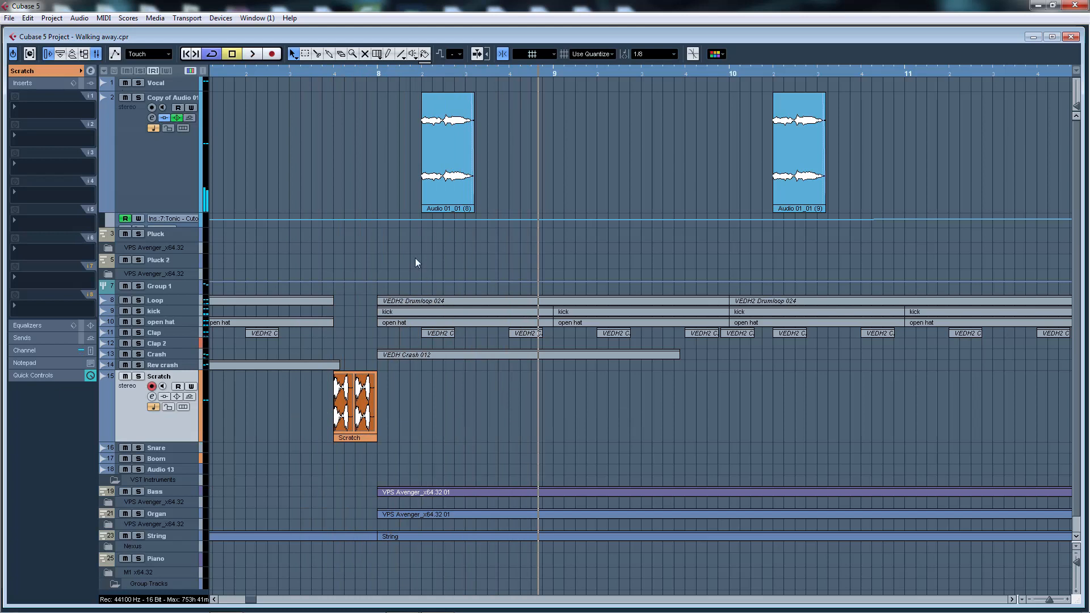
- Solo and enlarge the Bass track, then audition it from bar 8 without the Organ and stop playback
key(g)
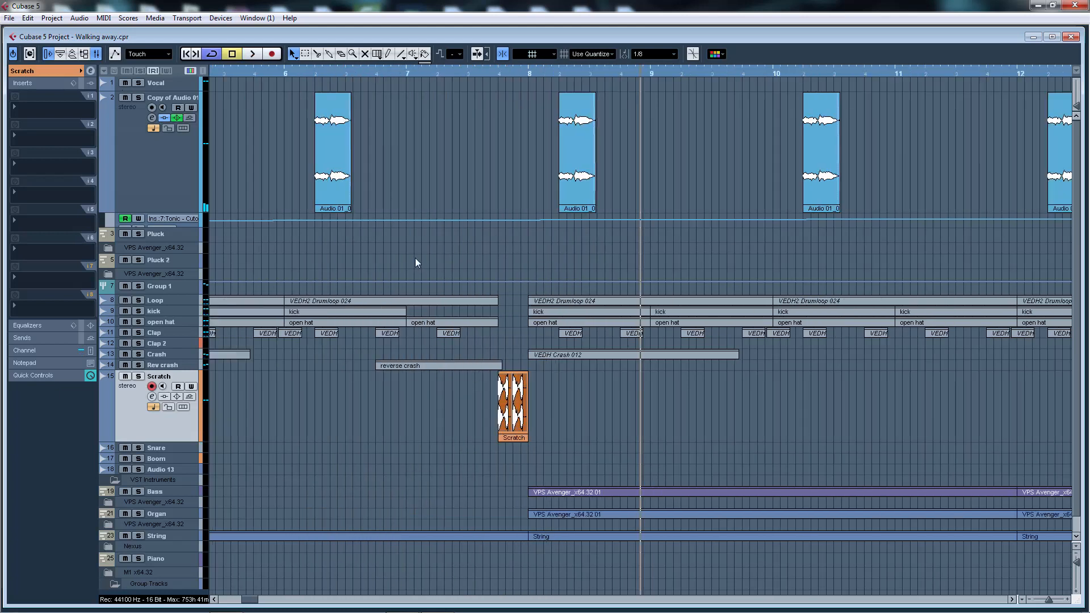
click(138, 492)
click(176, 491)
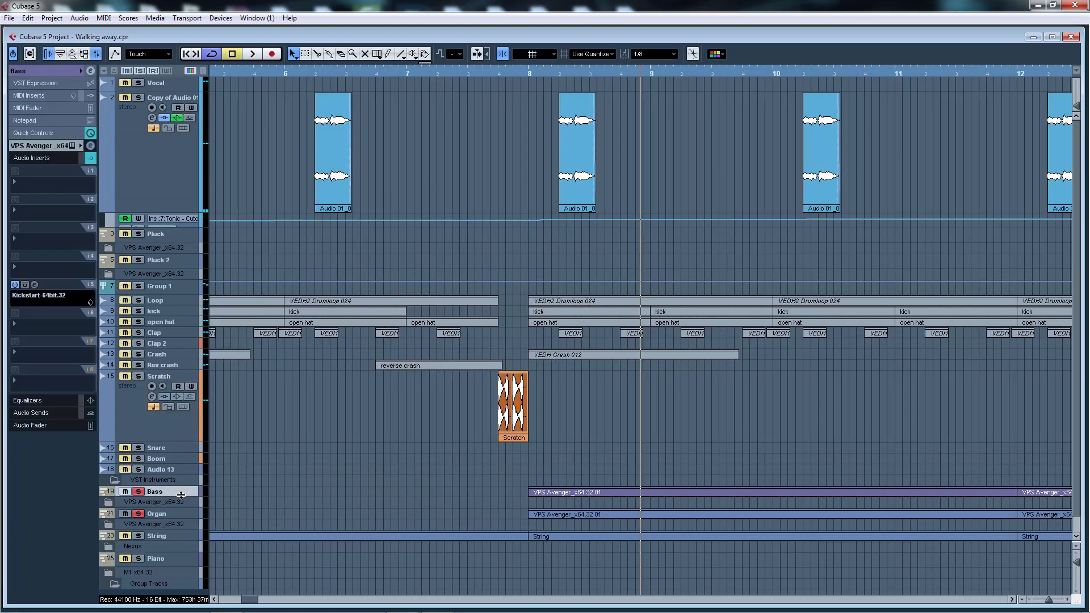
drag(181, 496, 181, 520)
click(529, 72)
key(space)
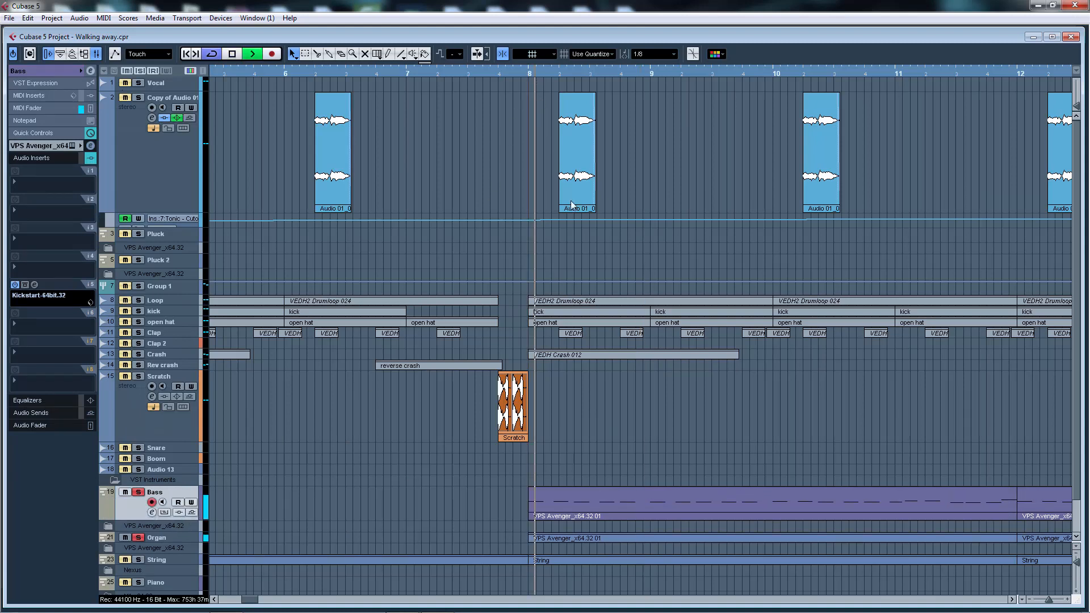
key(g)
key(g)
key(g)
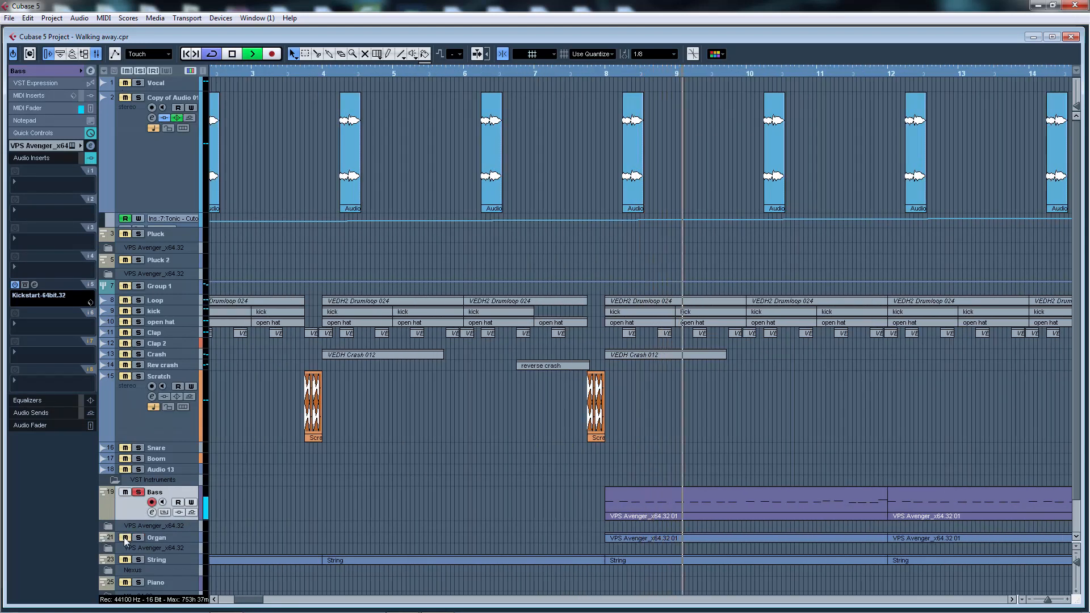
key(space)
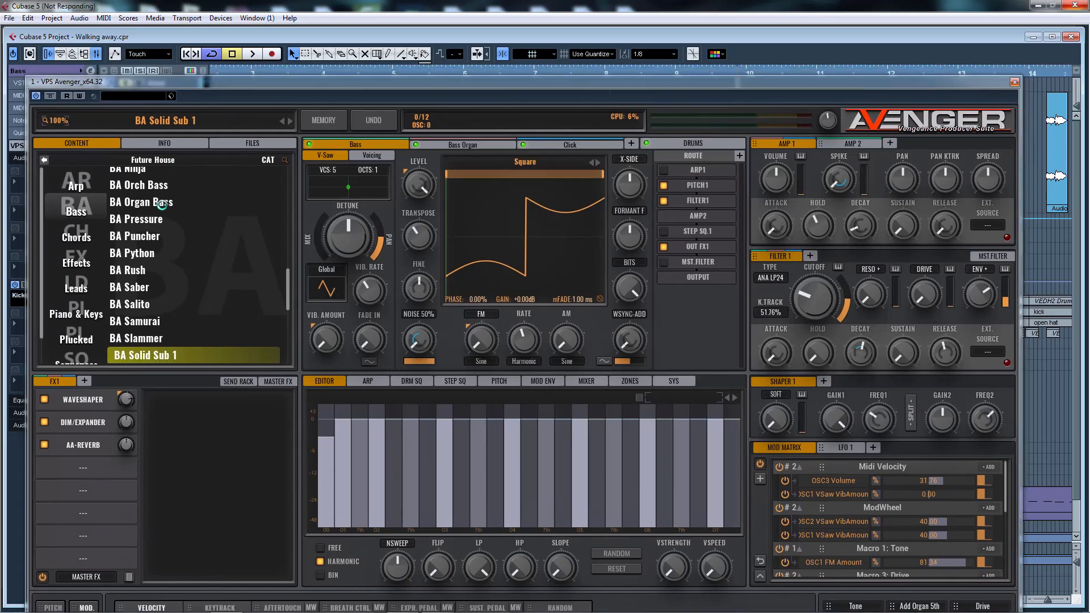
- Examine the BA Solid Sub 1 preset in VPS Avenger and the Kickstart insert on Bass, closing both windows
scroll(285, 281, down, 2)
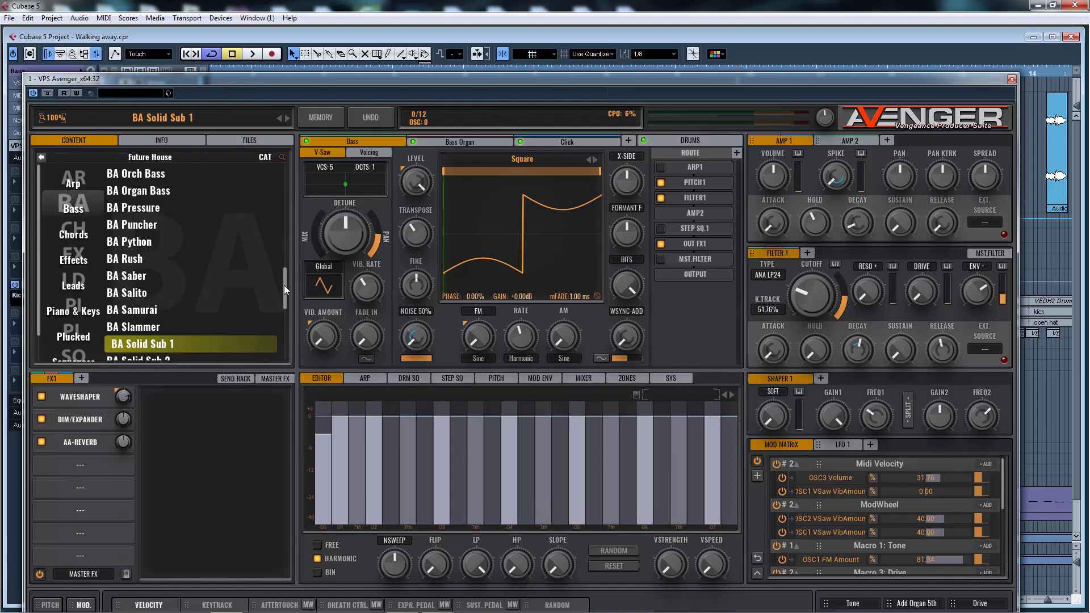
scroll(284, 294, down, 2)
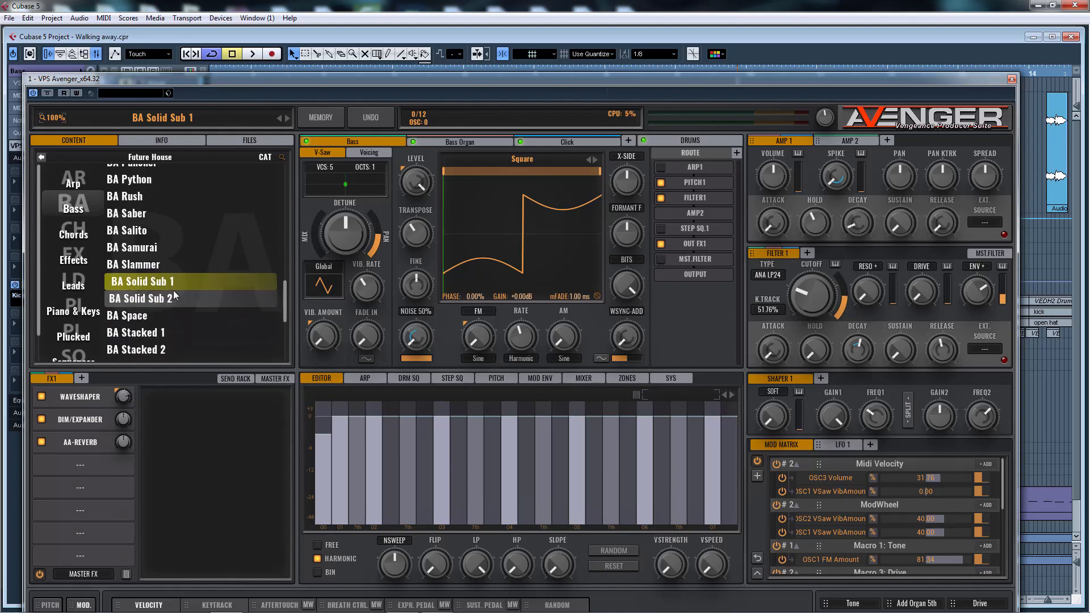
click(1011, 80)
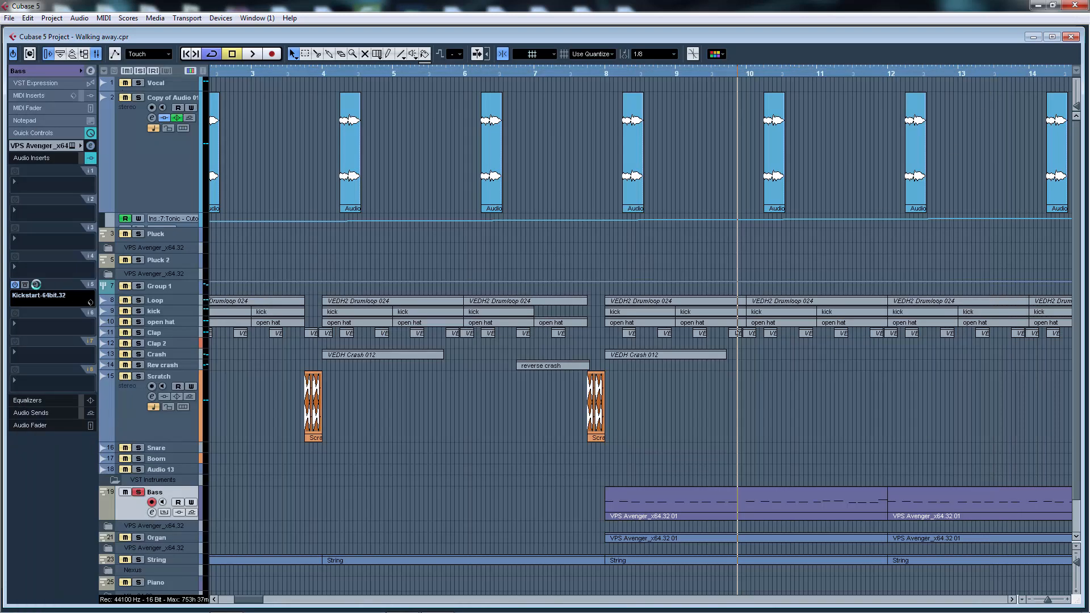
click(35, 284)
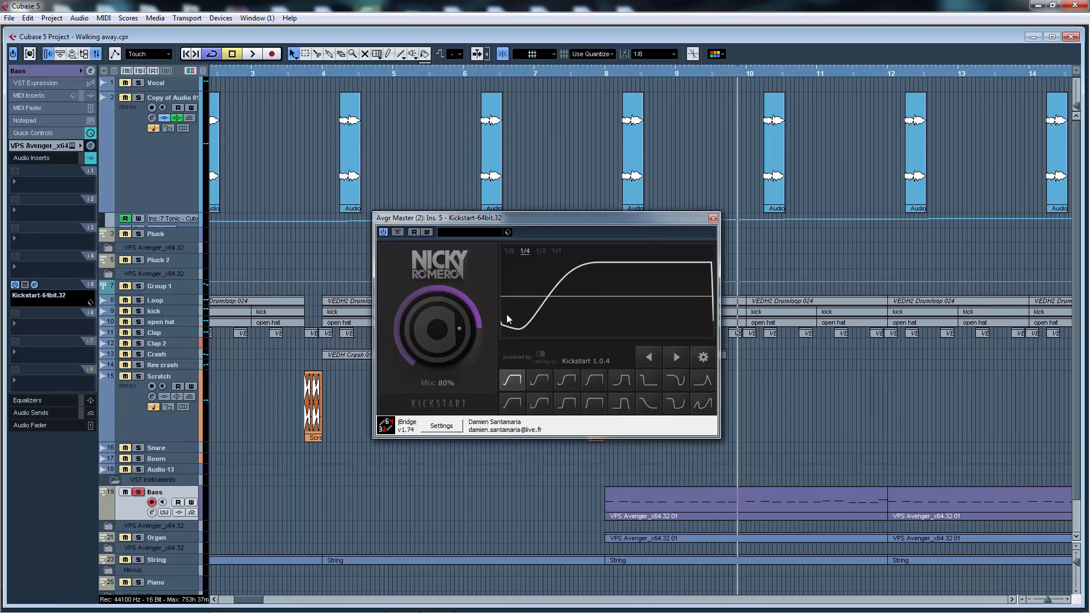
click(712, 218)
- Audition the Organ track soloed in place of Bass, enlarge it, stop playback and clear the solo
scroll(541, 335, down, 1)
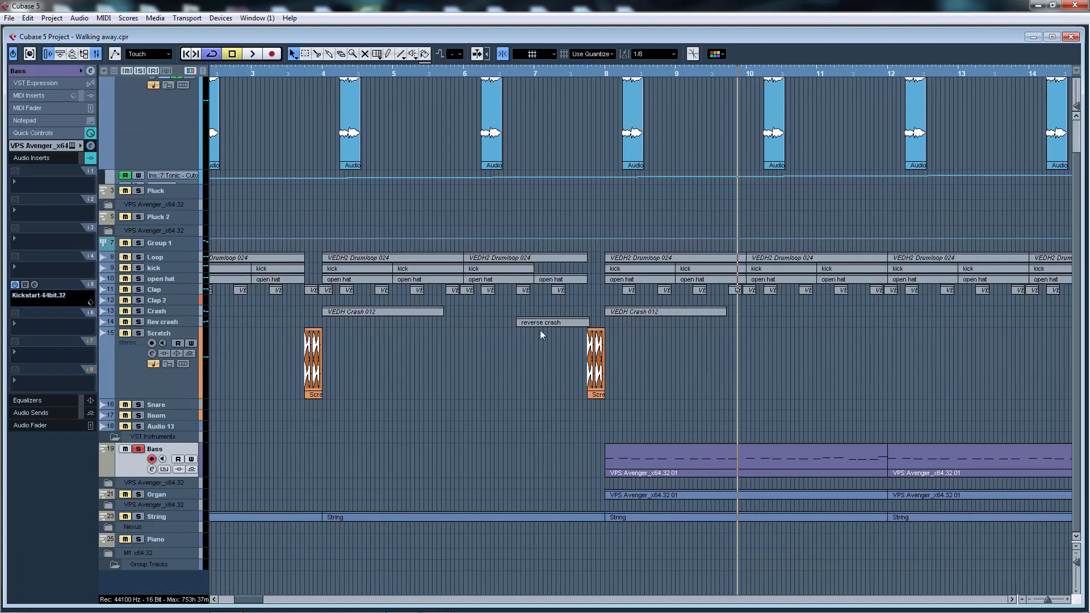
click(138, 494)
key(space)
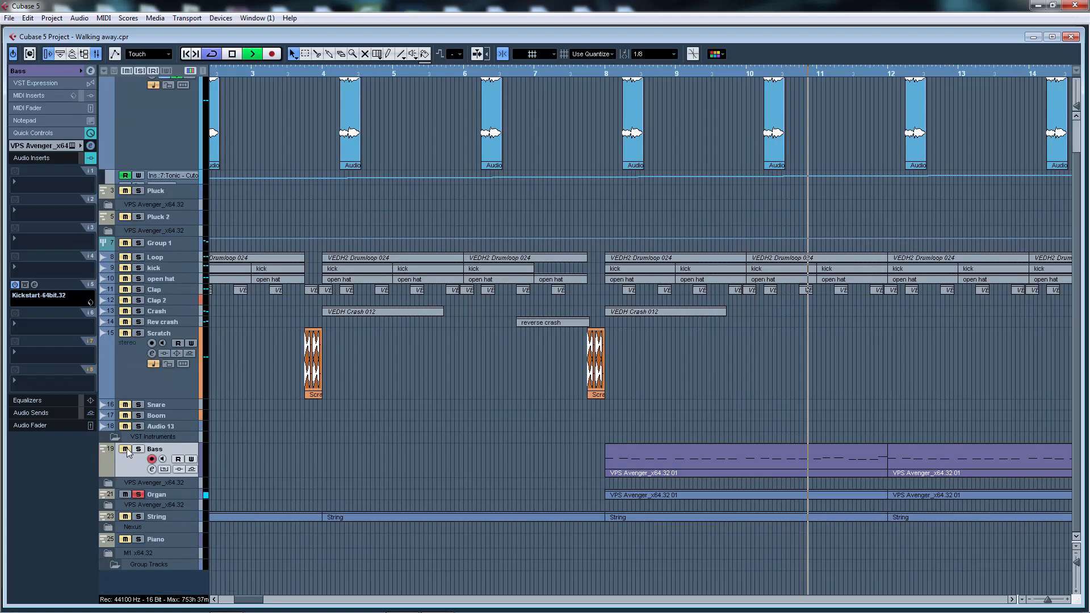
click(182, 506)
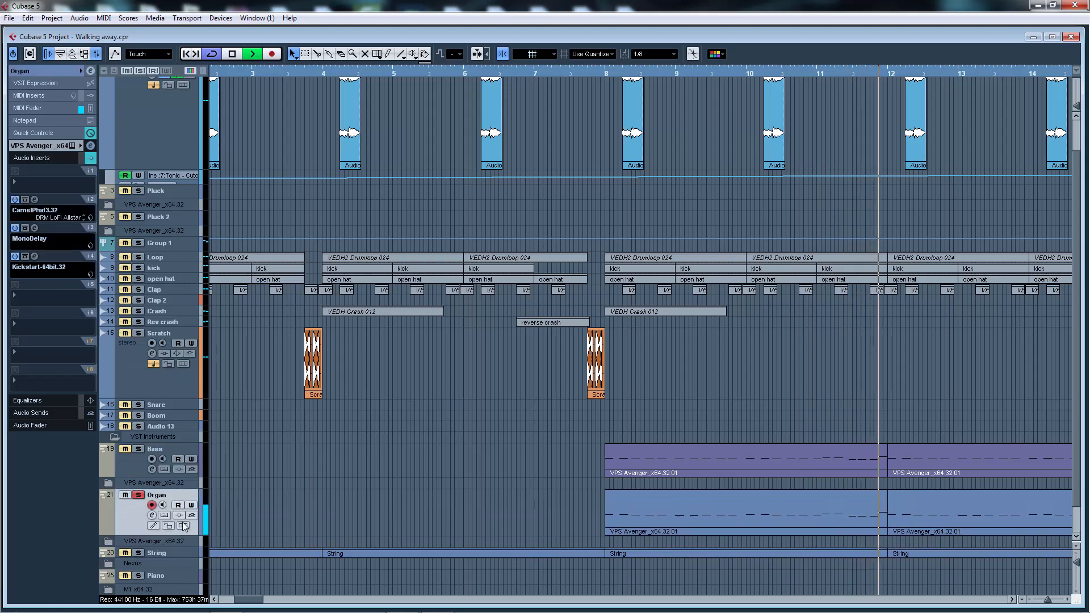
key(space)
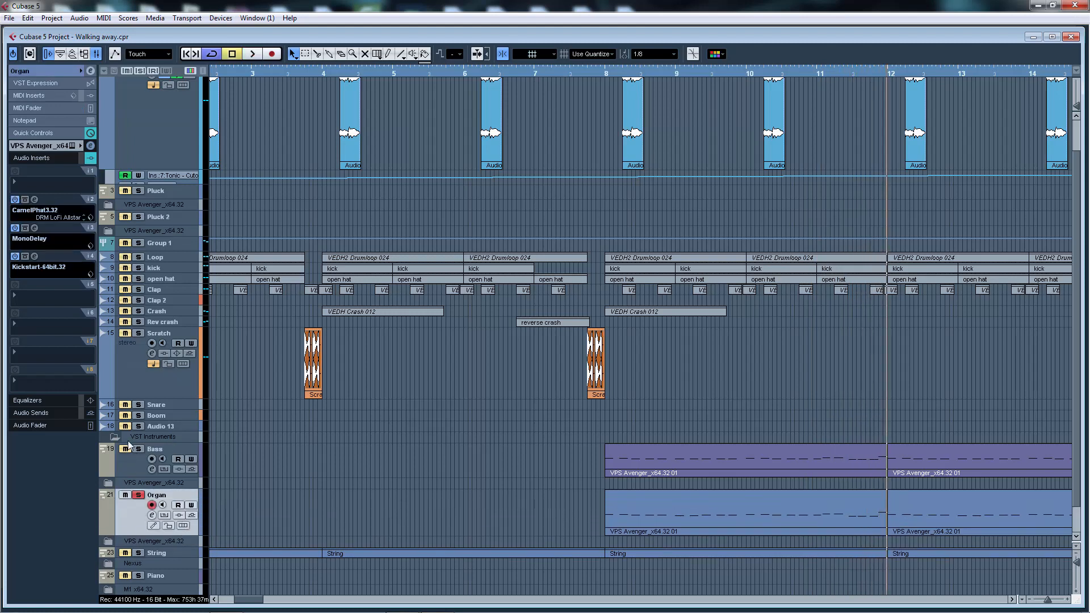
key(s)
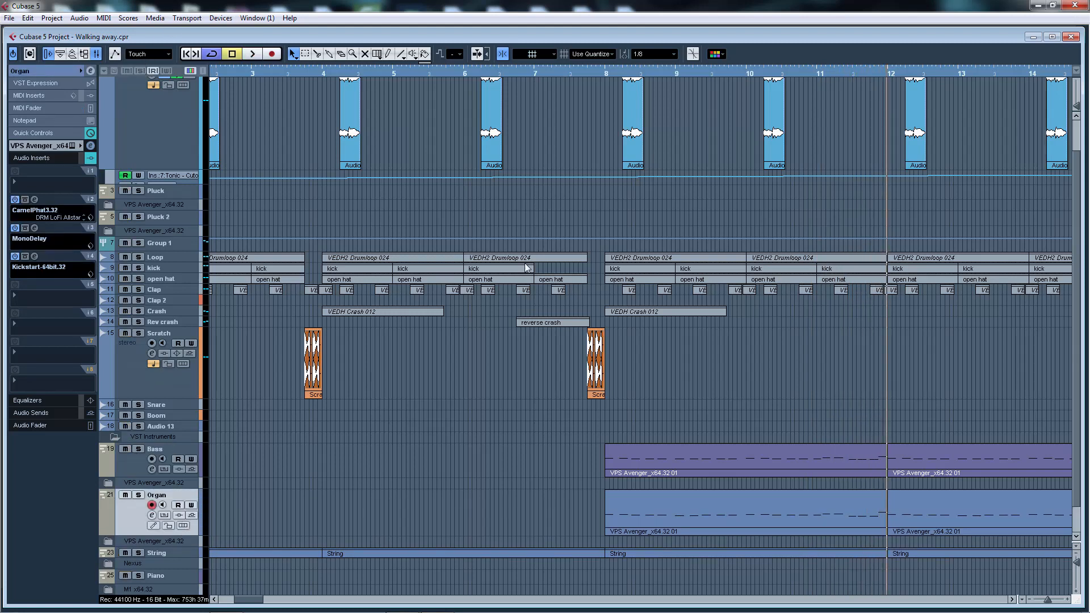
- Listen to the full mix from bar 8 with every track playing, then stop playback
click(588, 76)
key(space)
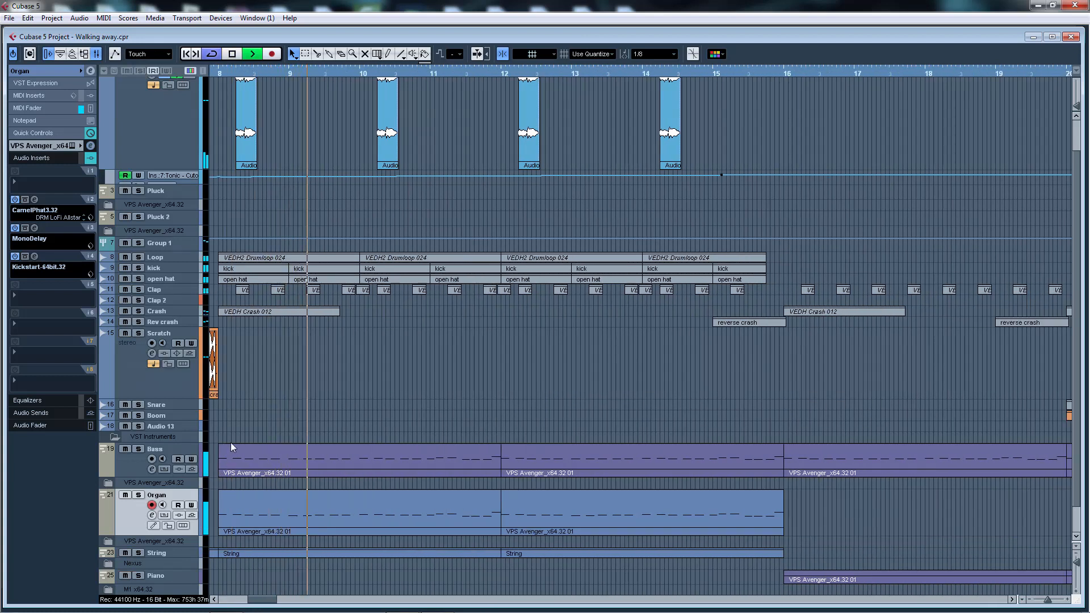
drag(940, 379, 854, 352)
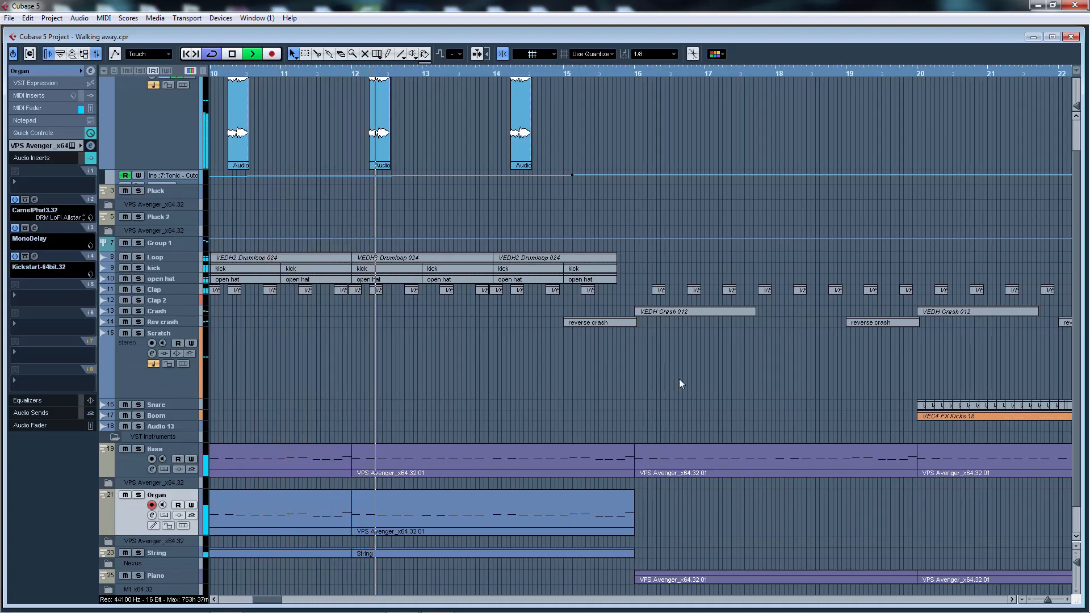
key(space)
- Enlarge and solo the Vocal track, audition it from bar 15, and stop playback
click(563, 74)
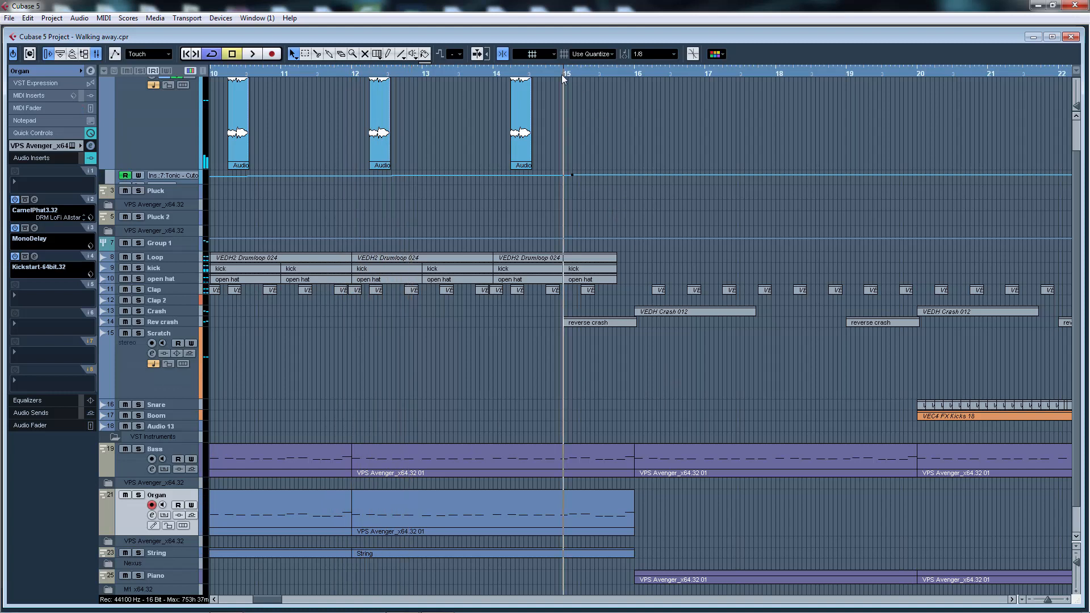
scroll(614, 319, up, 2)
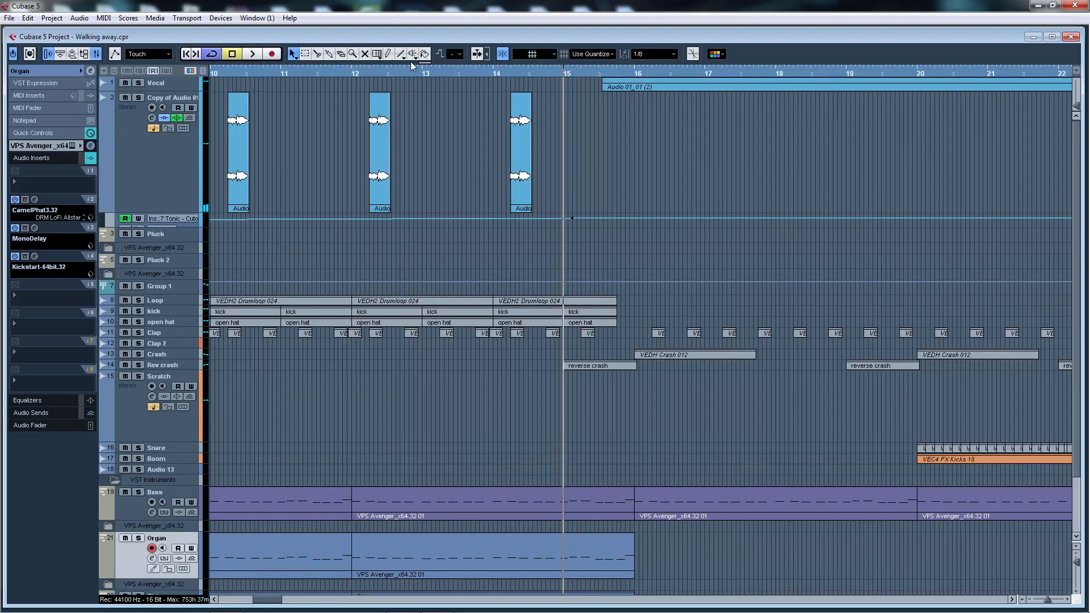
click(175, 85)
drag(186, 91, 186, 200)
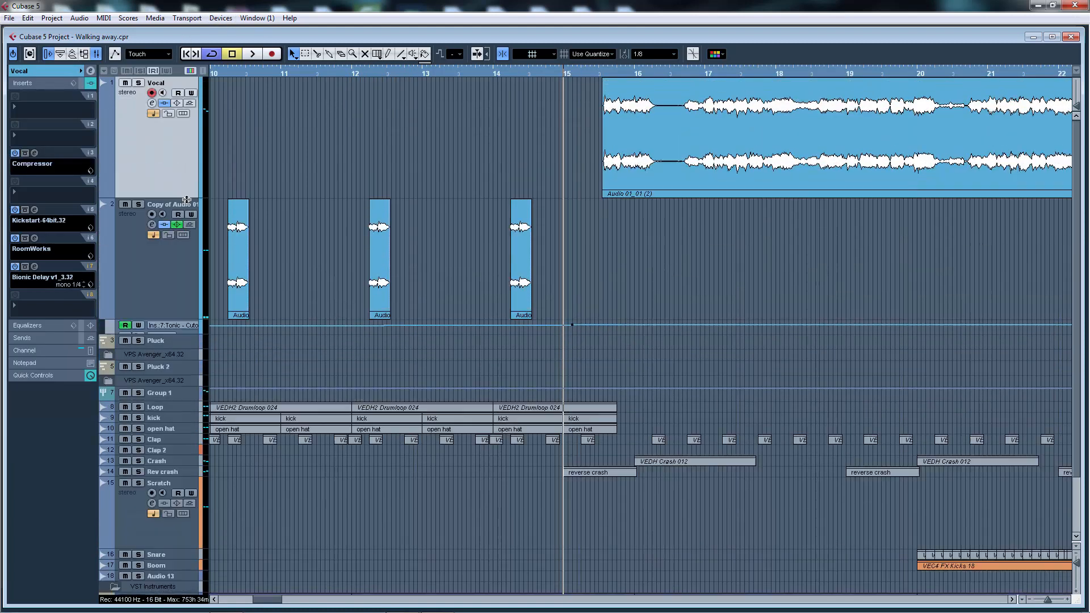
click(138, 82)
key(space)
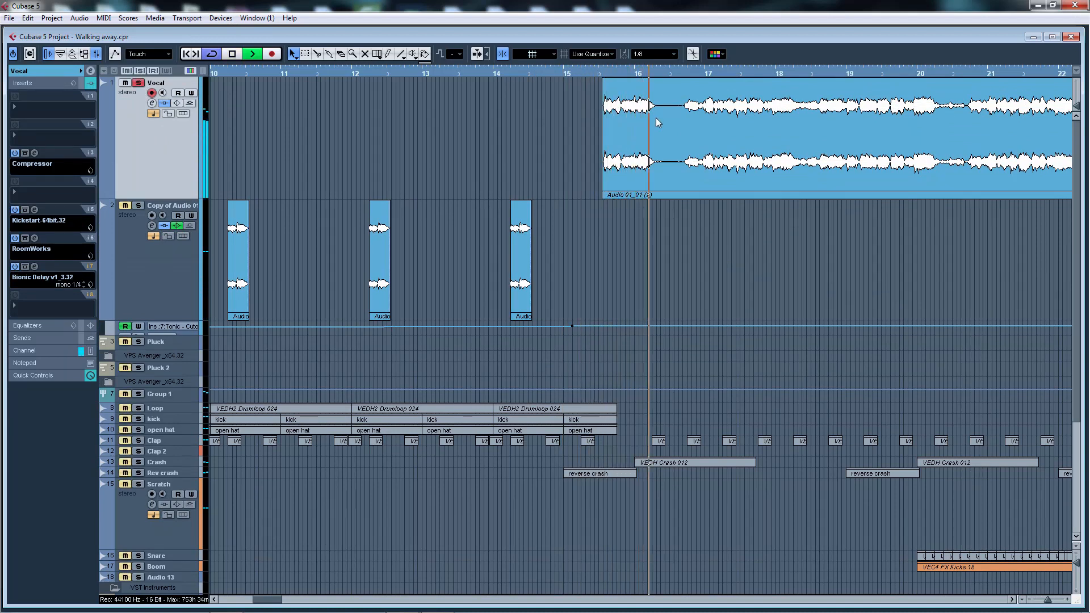
key(space)
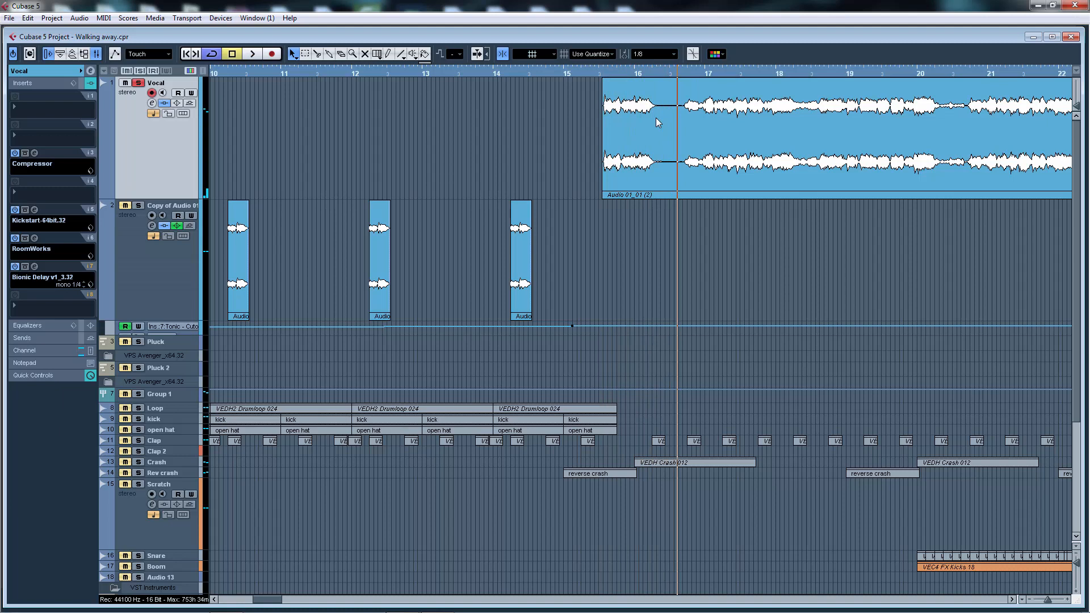
- Solo the Piano track in place of Vocal, audition it from just after bar 15, and enlarge the track
click(580, 78)
scroll(490, 223, down, 3)
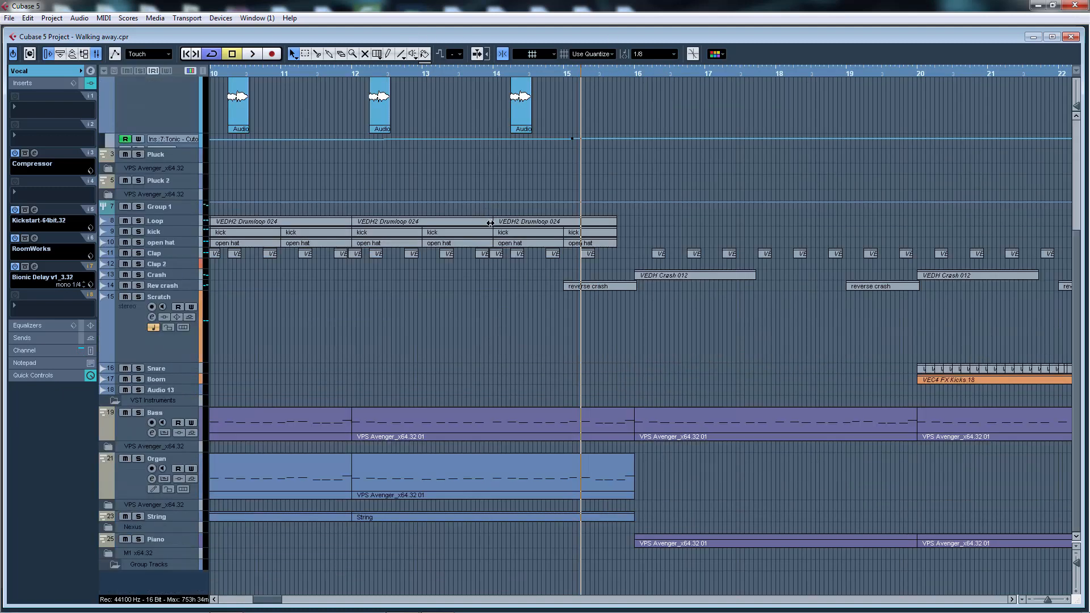
click(139, 539)
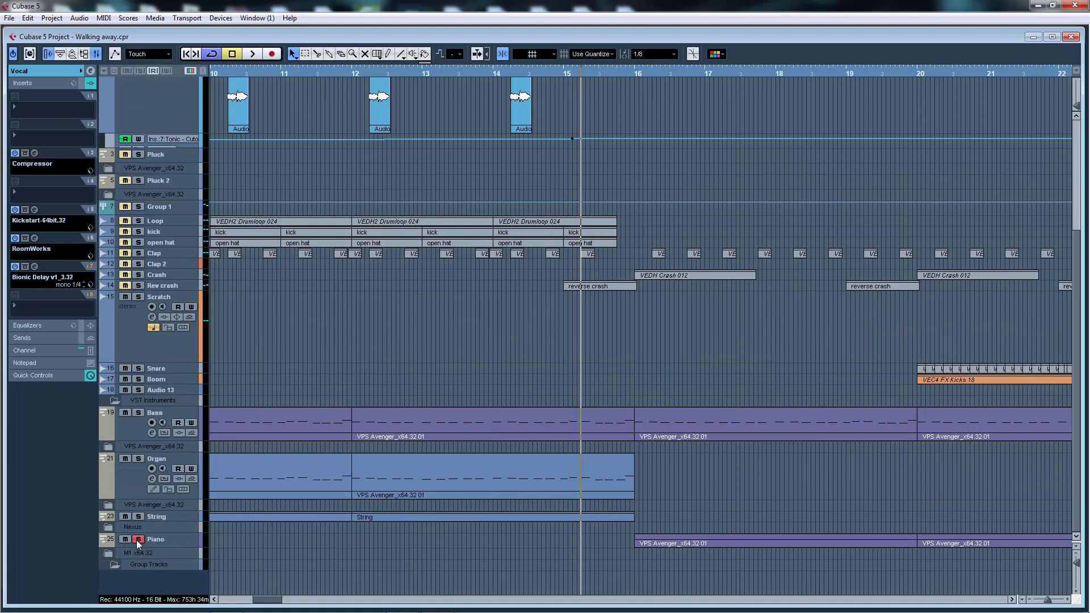
key(space)
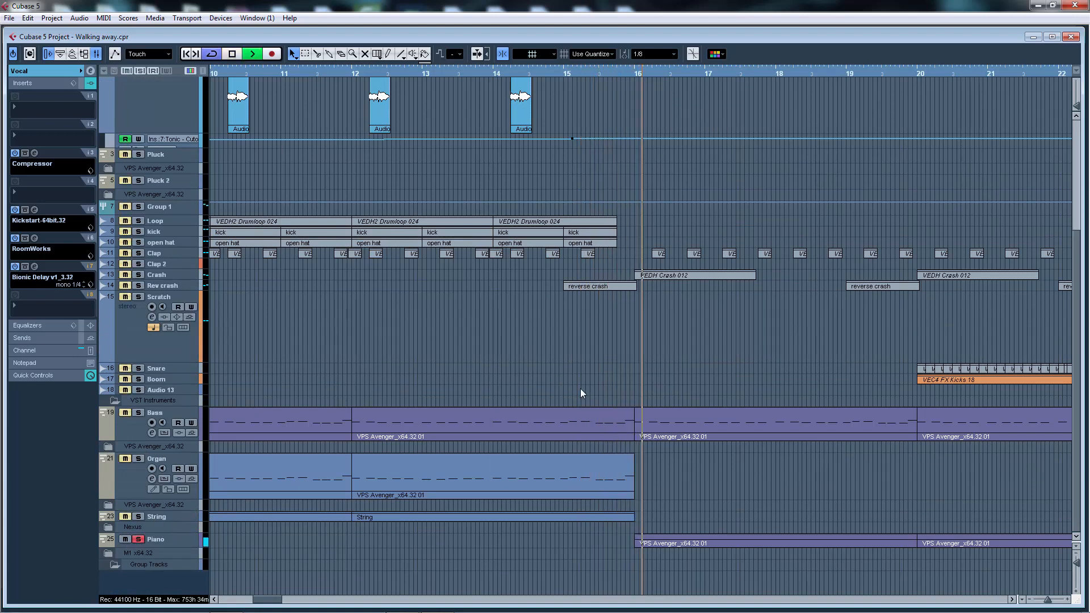
click(189, 539)
- Examine the notes of the Piano part at bar 16 in the Key Editor, then close the editor
double_click(754, 545)
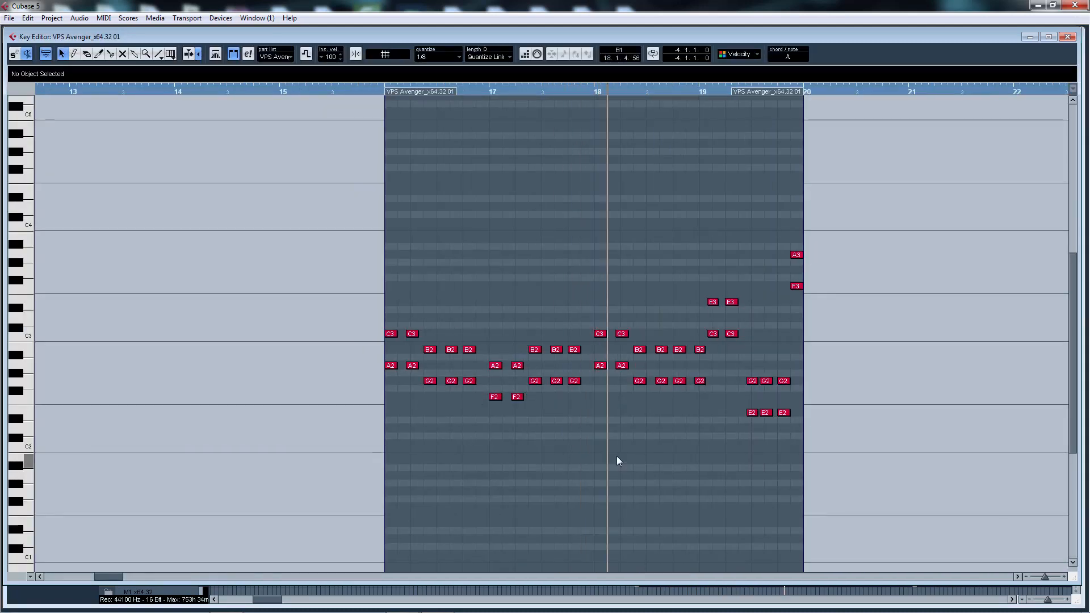
key(h)
key(h)
key(h)
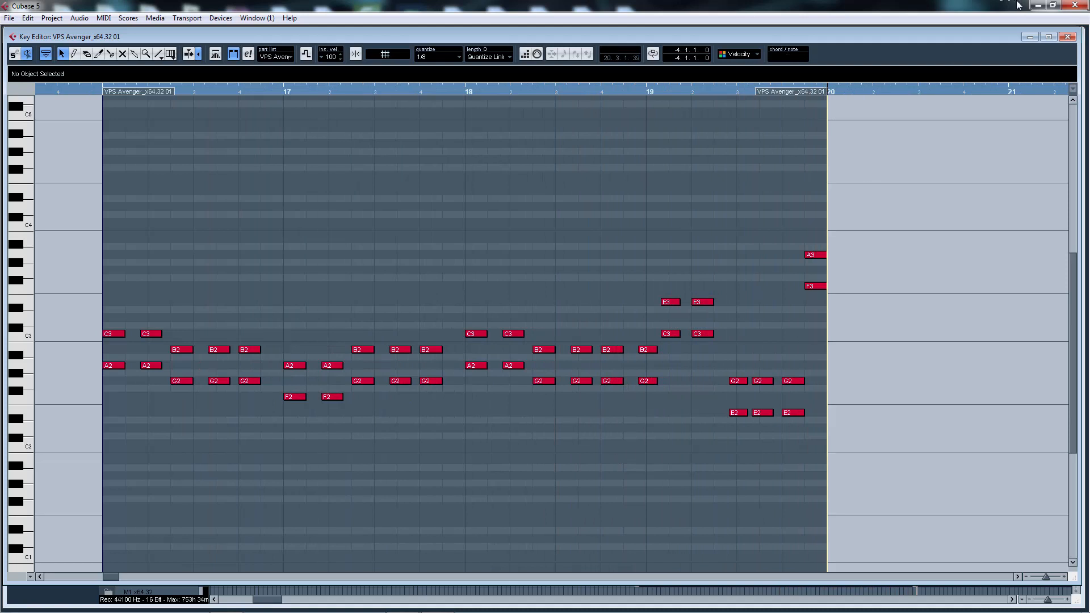
click(1067, 36)
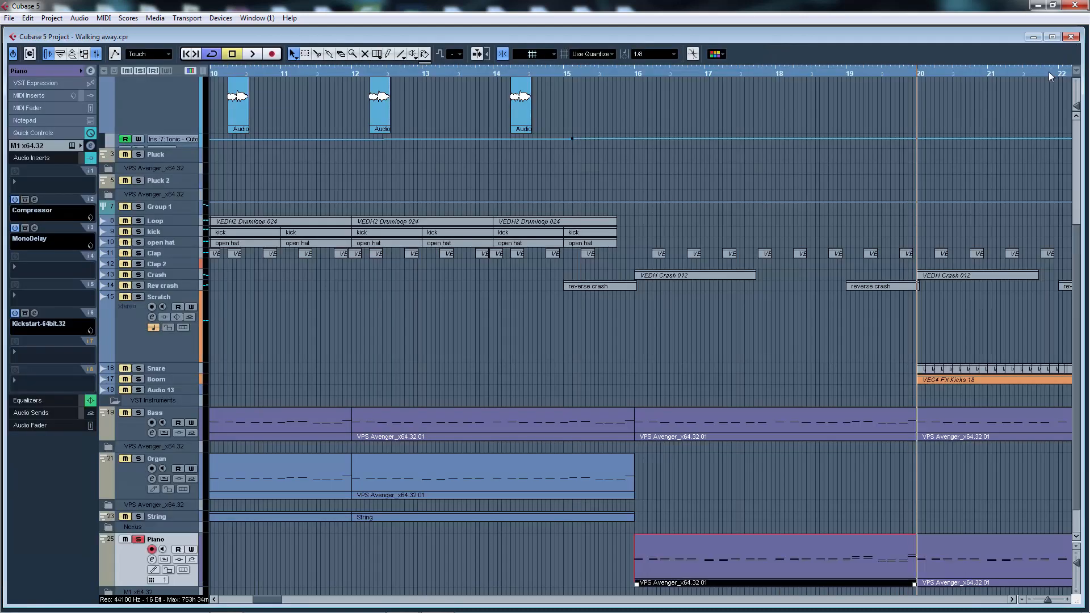
double_click(730, 561)
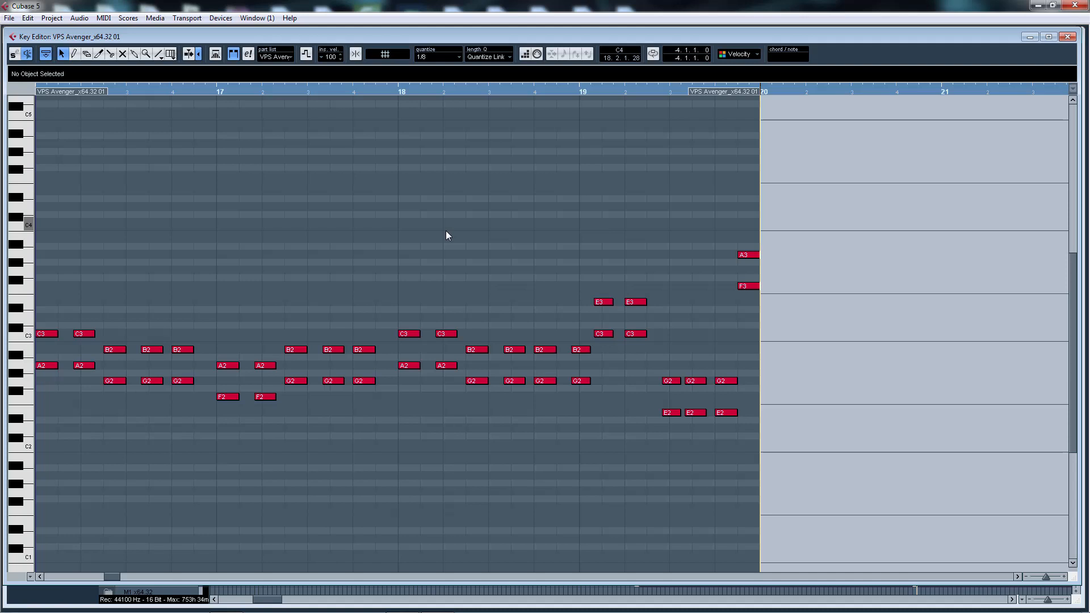
click(1067, 36)
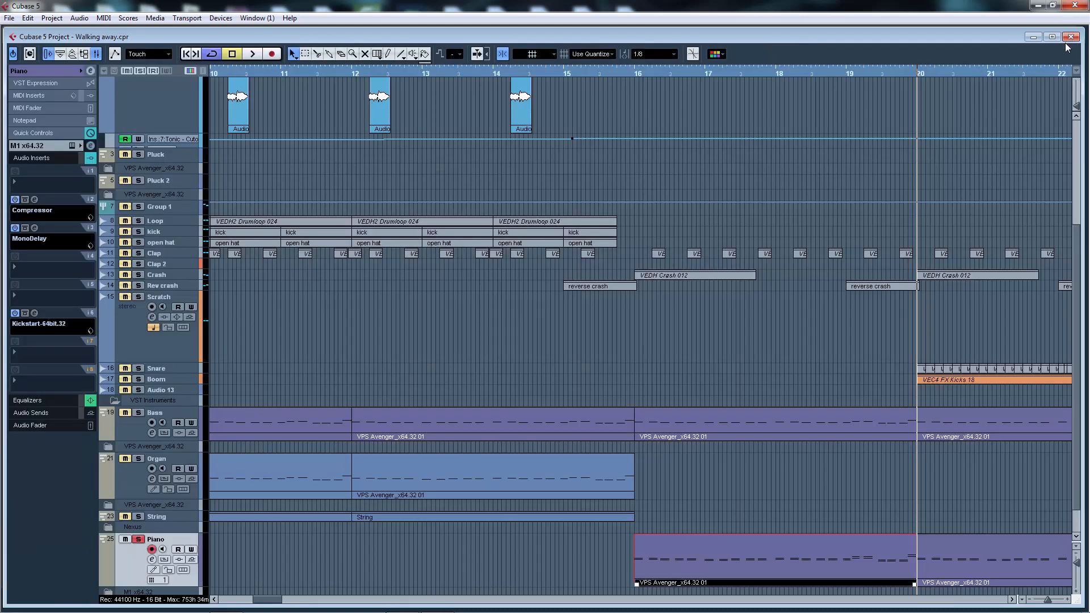
- Audition Piano and Bass soloed together from bar 16, stop playback and clear the solos
click(638, 77)
key(space)
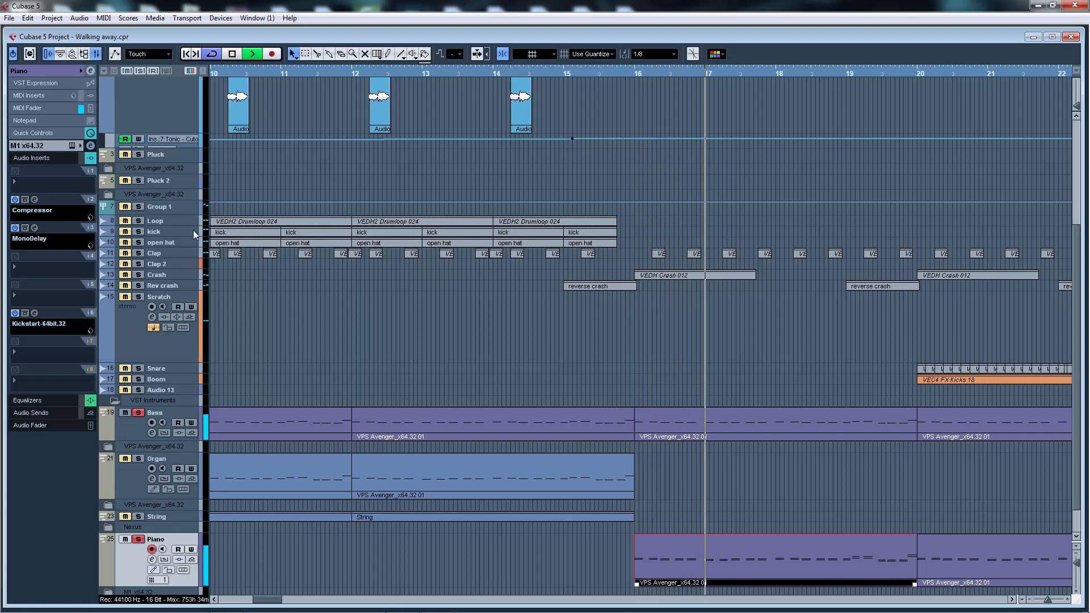
key(space)
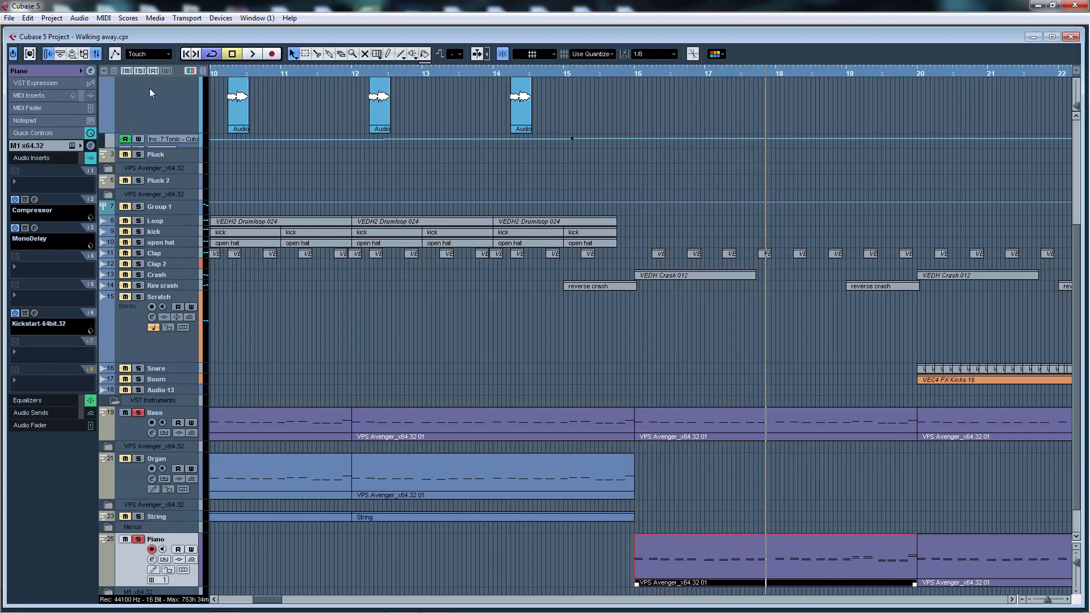
click(140, 70)
- Listen to the full mix from just before bar 16 past bar 20, then stop playback
click(607, 74)
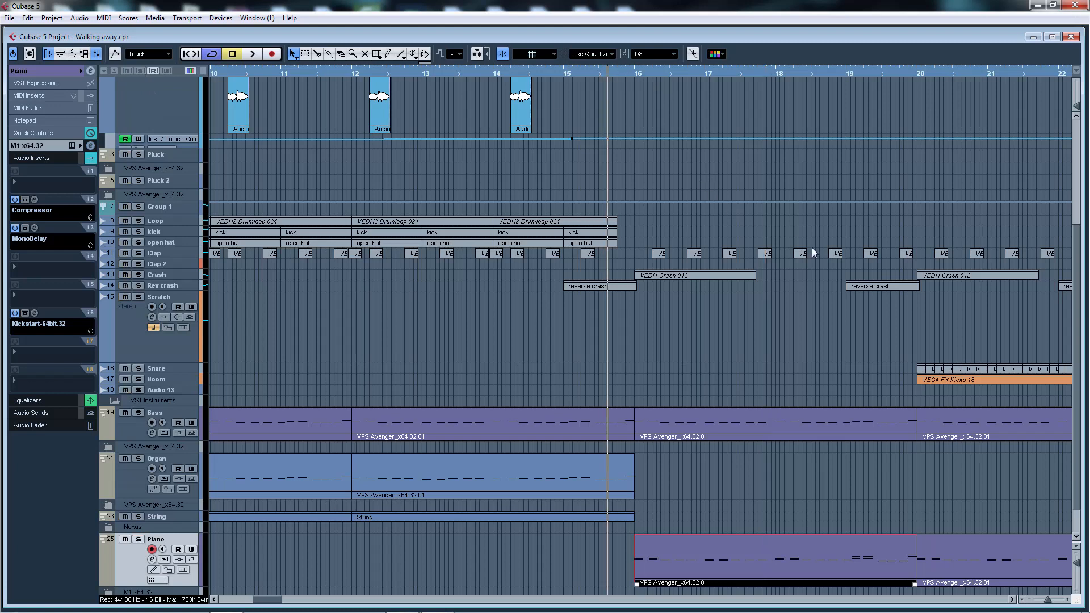
key(space)
scroll(646, 254, right, 6)
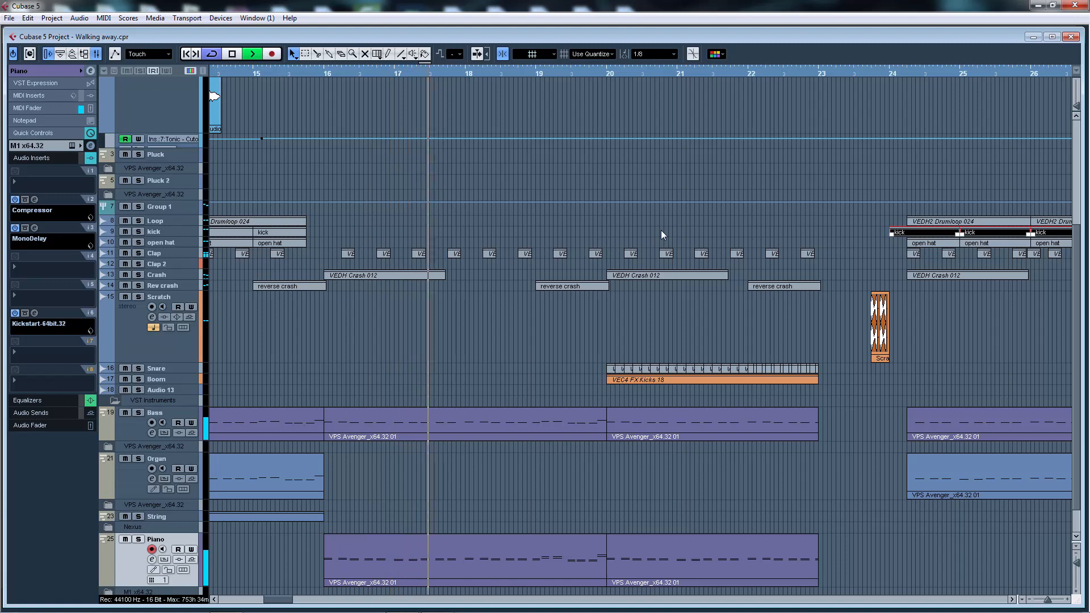
scroll(661, 230, up, 5)
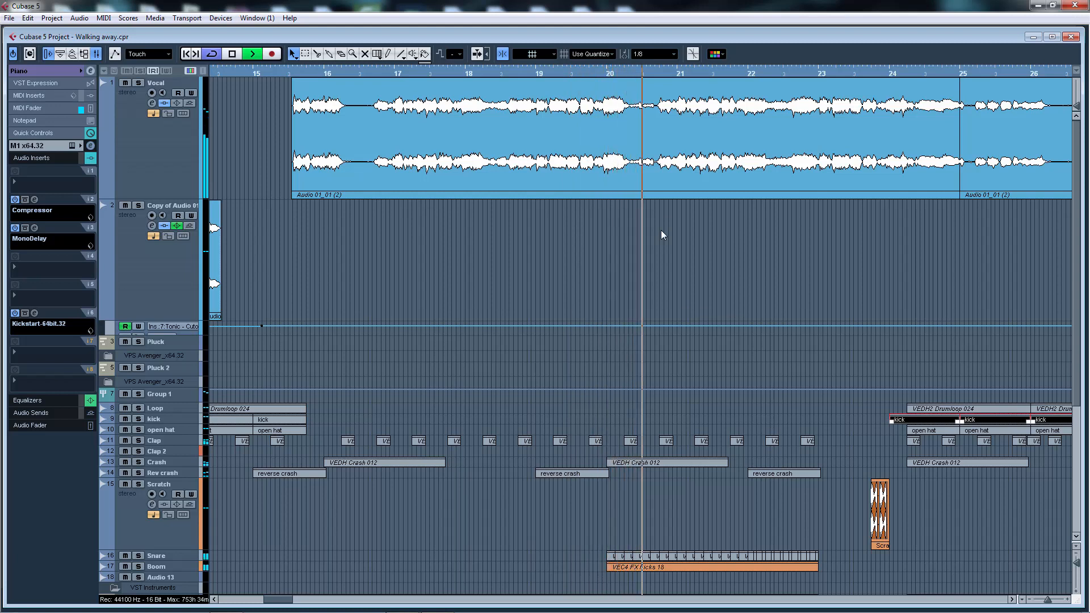
scroll(668, 351, down, 5)
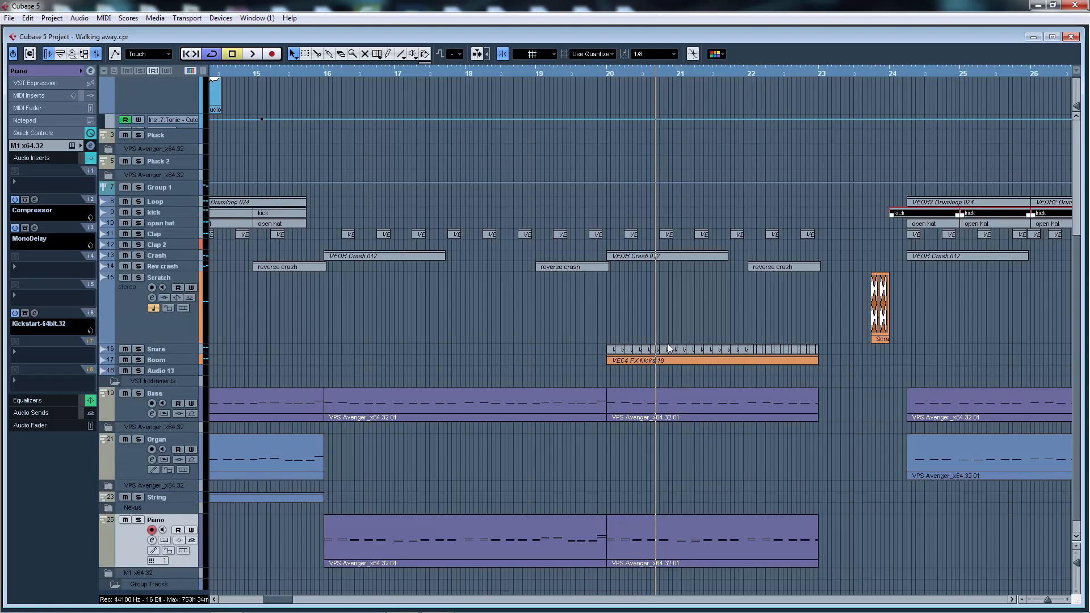
- Solo Snare and Boom, audition them from bar 20, enlarge the Snare track and stop playback
click(139, 360)
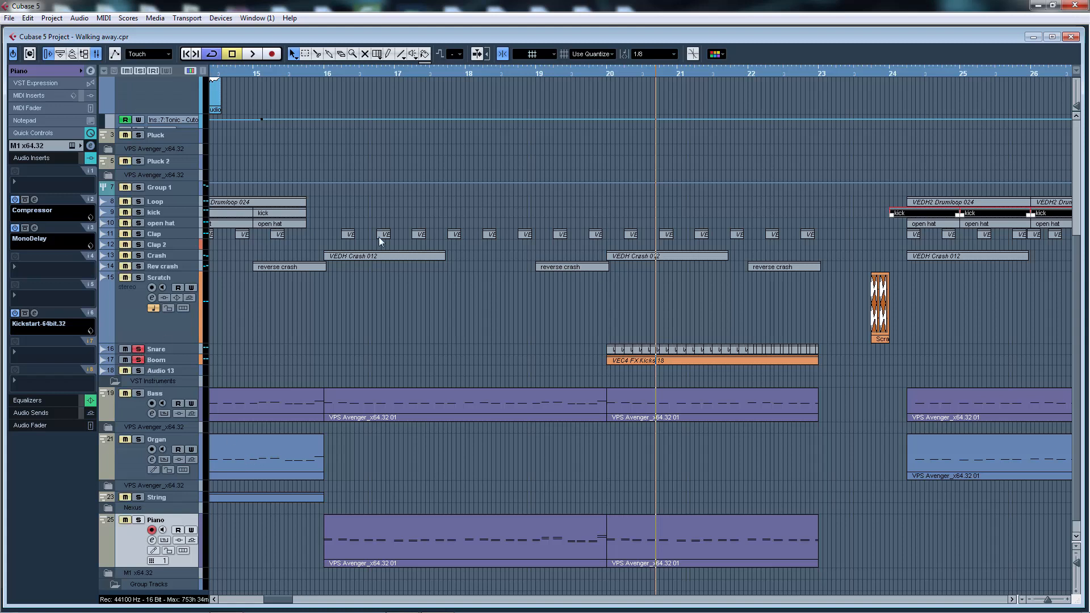
click(613, 74)
click(189, 353)
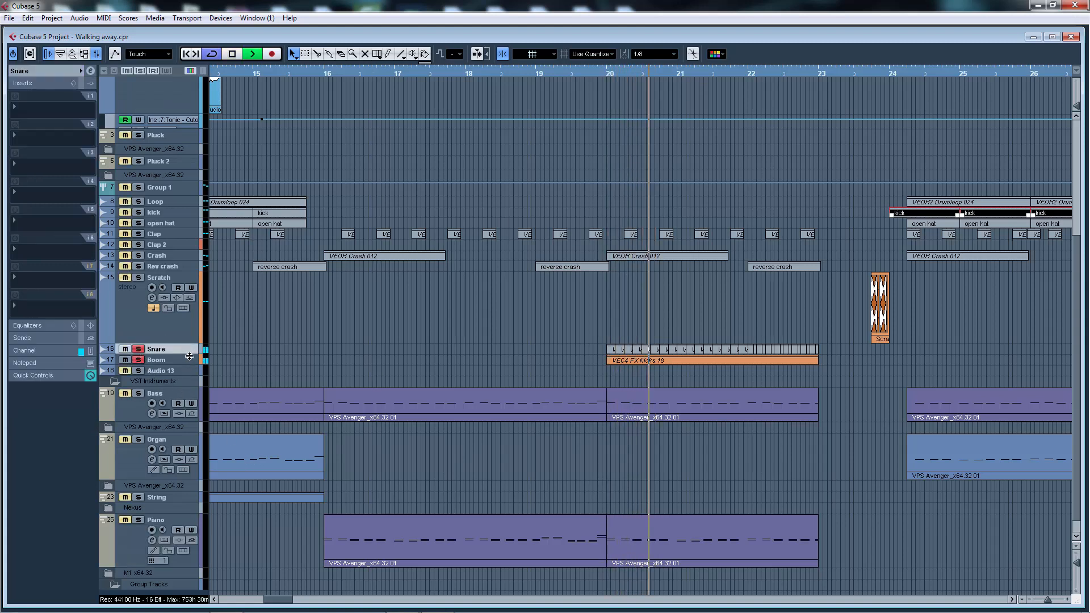
drag(189, 356, 224, 444)
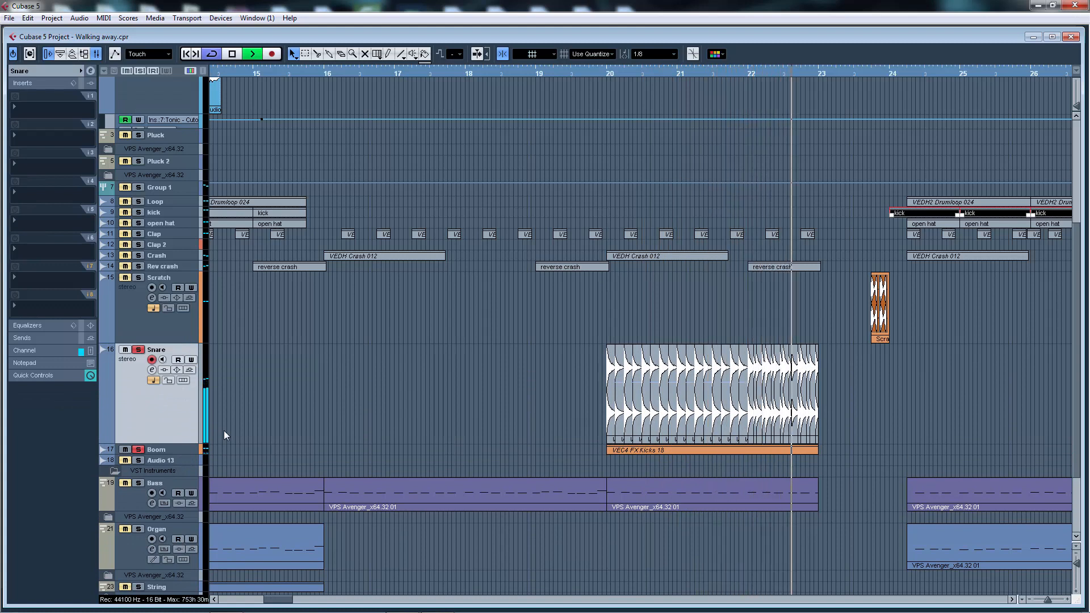
key(space)
- Replace the Snare and Boom solos with a solo on Vocal and enlarge the Vocal track further
scroll(713, 217, up, 5)
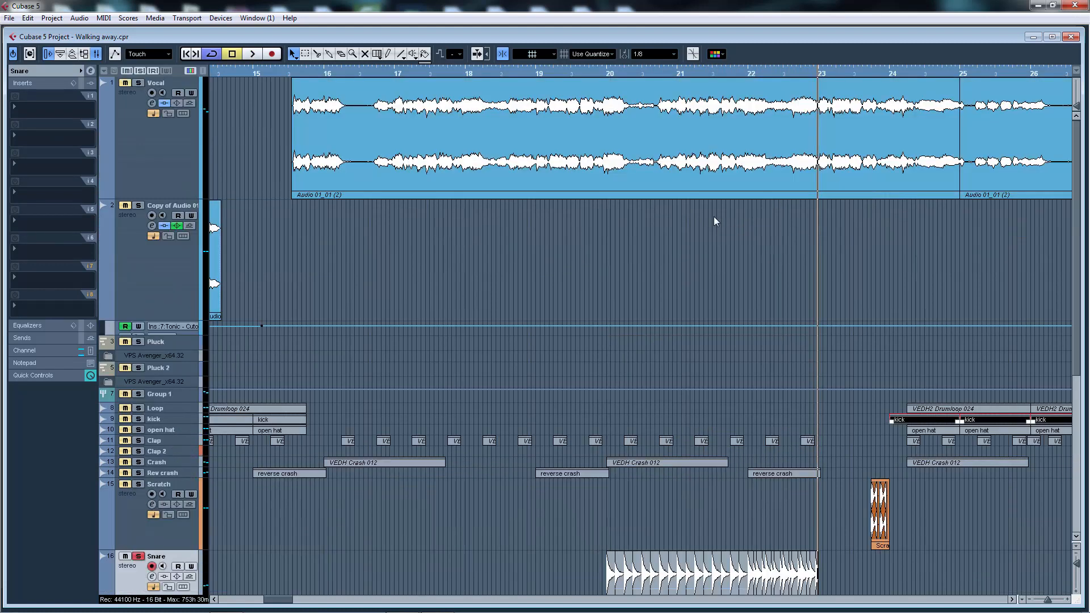
click(153, 112)
click(141, 69)
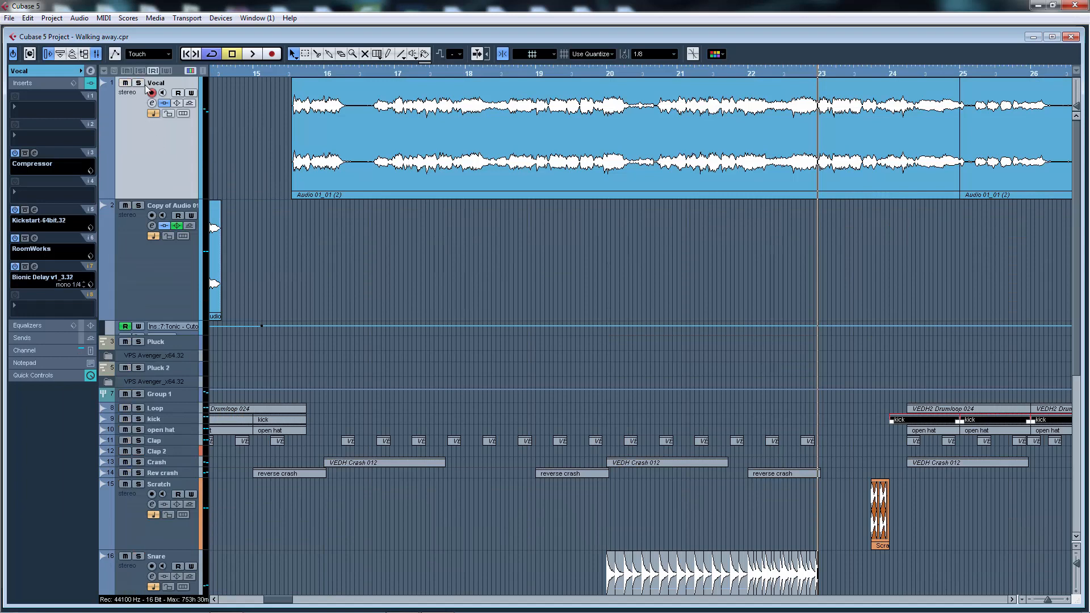
click(141, 83)
drag(185, 199, 187, 344)
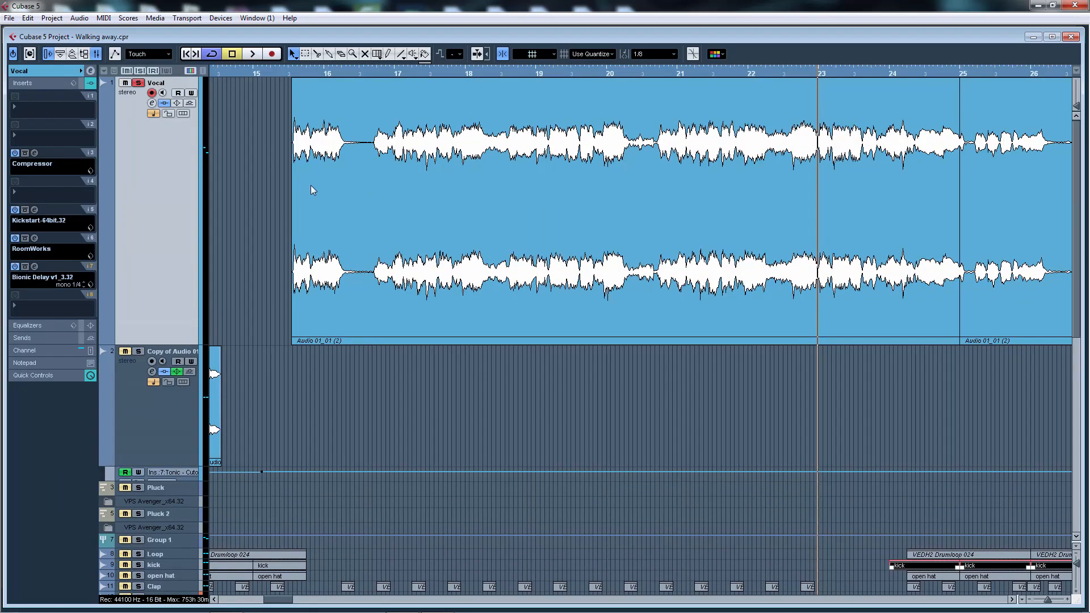
- Inspect the Compressor insert and the channel settings of the Vocal track, closing both windows
click(283, 76)
click(35, 153)
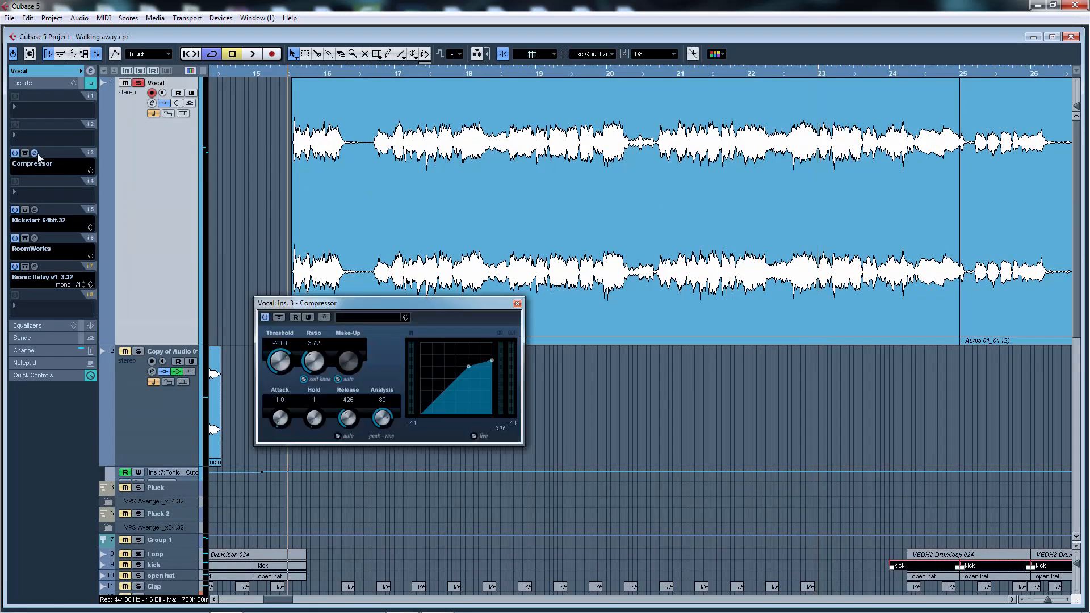
click(517, 304)
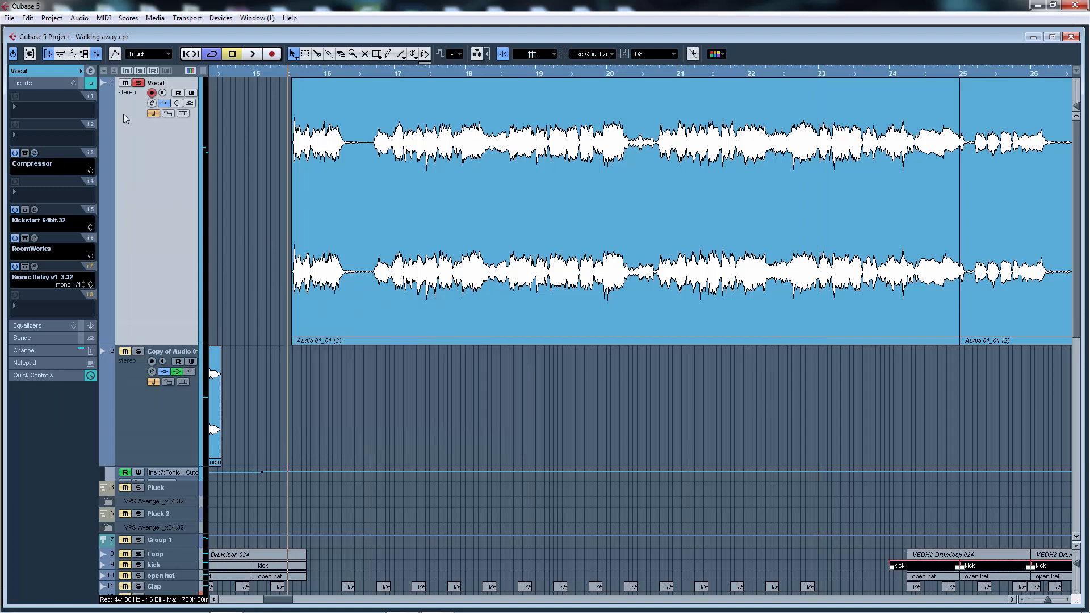
click(91, 71)
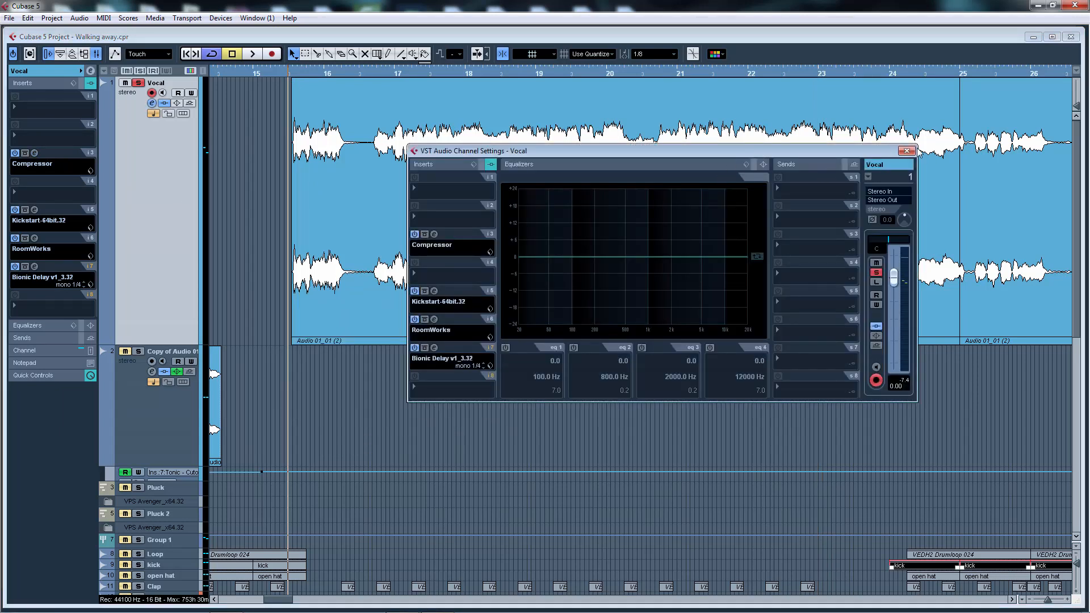
click(907, 151)
- Place the playback position just before the first Vocal clip, then inspect the Vocal's Kickstart insert and close it
click(282, 70)
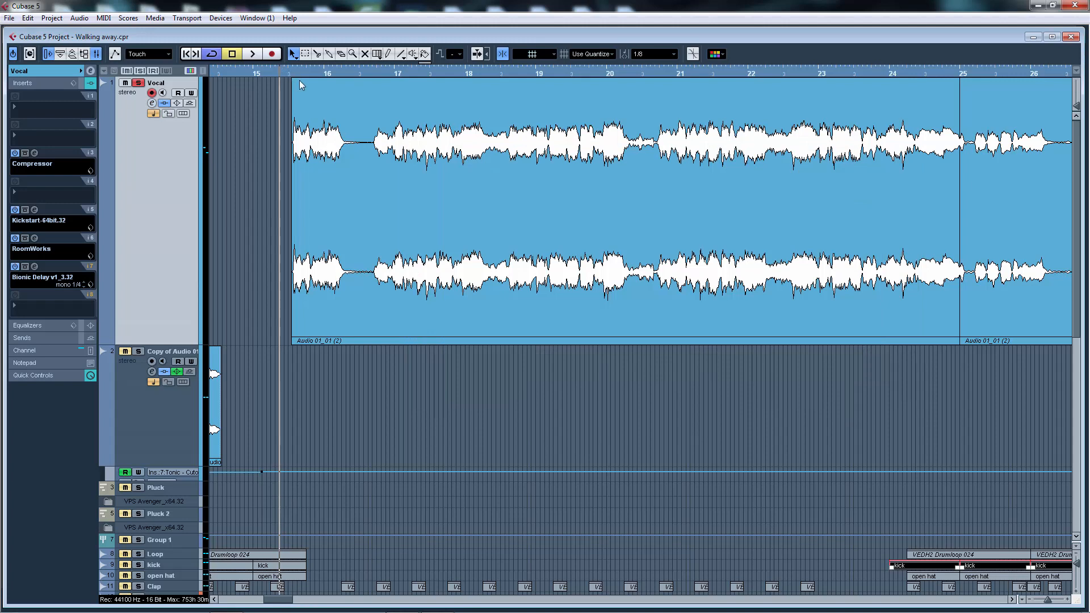
key(h)
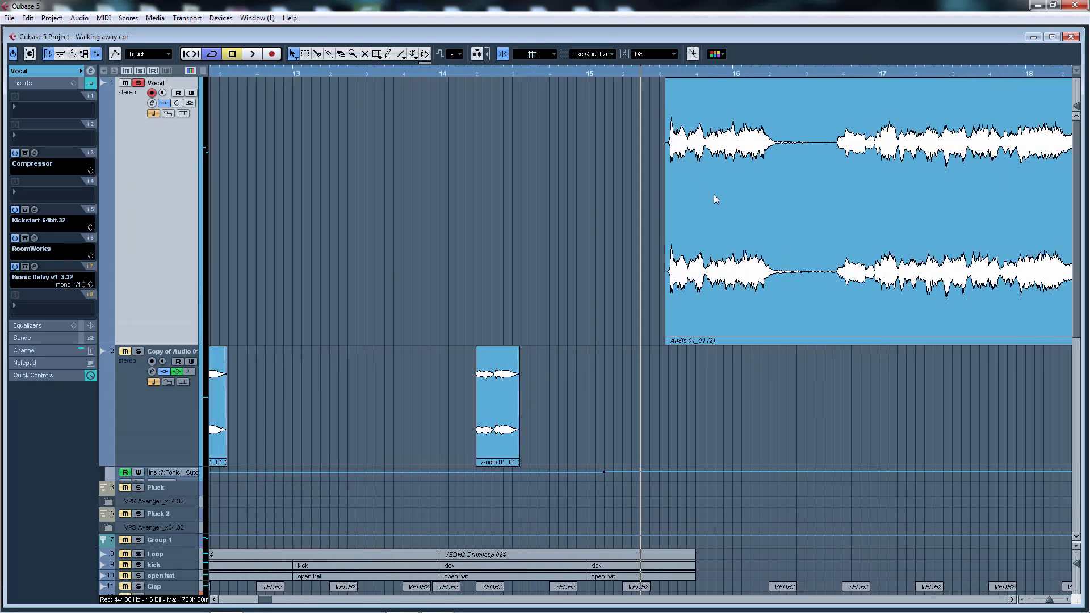
key(h)
click(659, 71)
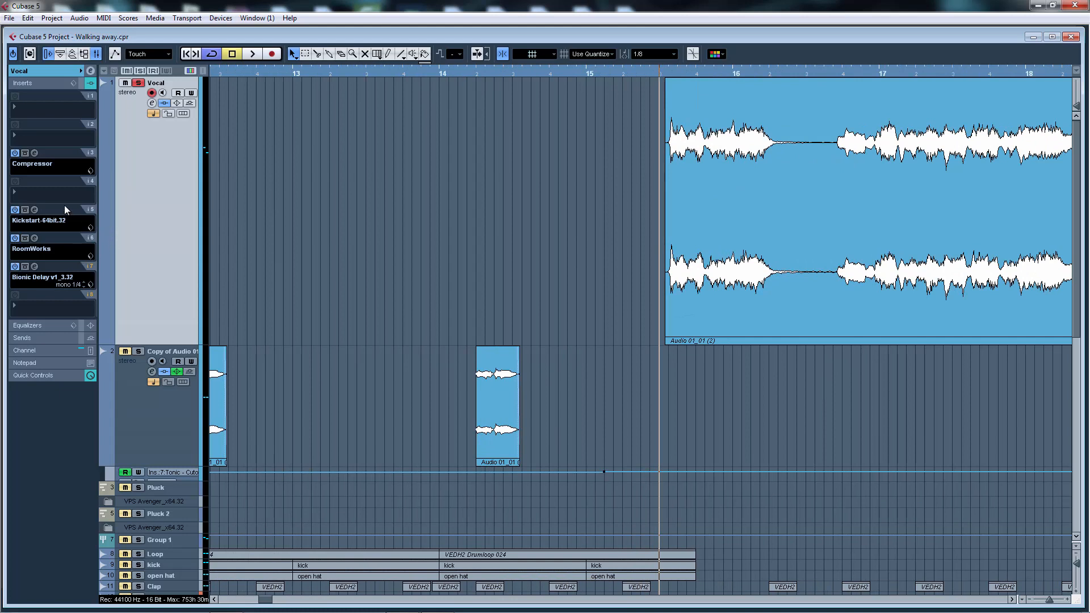
click(33, 209)
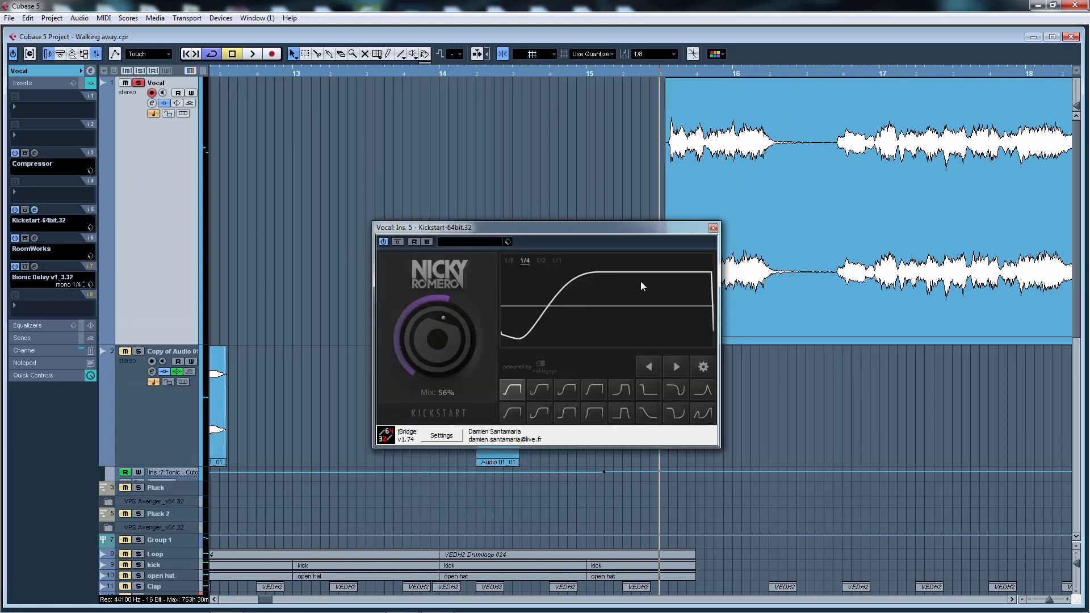
click(712, 228)
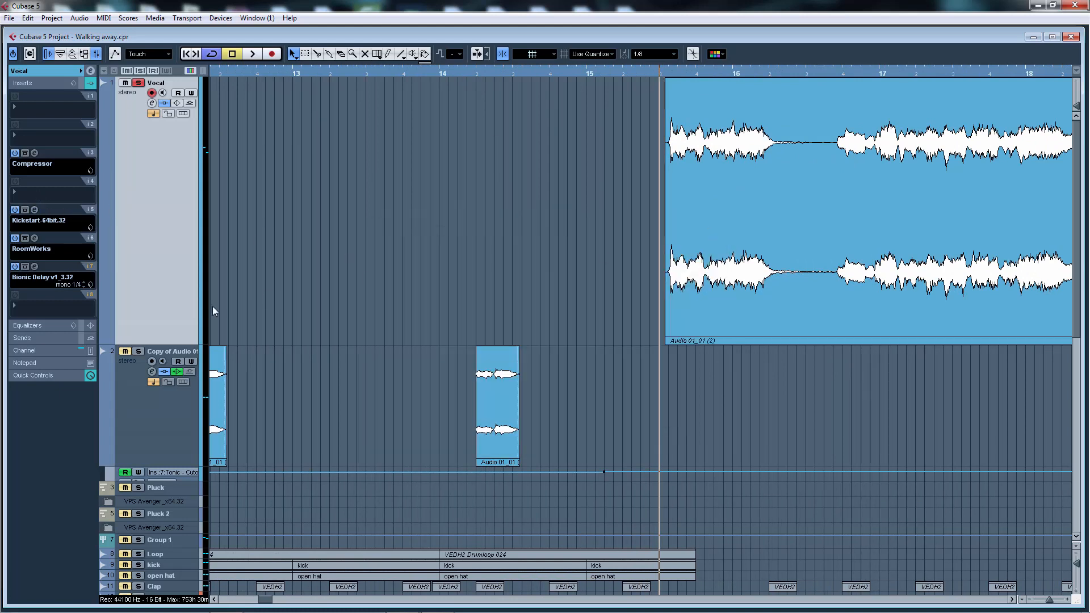
- Inspect the Vocal's RoomWorks insert, close it, and audition the soloed Vocal from shortly after bar 15
click(35, 238)
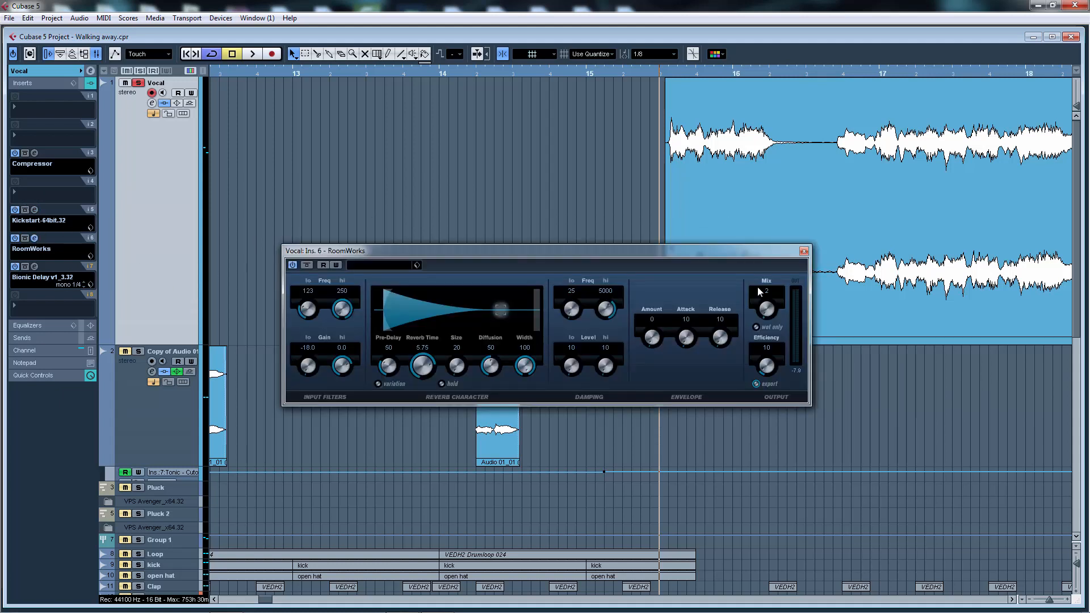
click(803, 252)
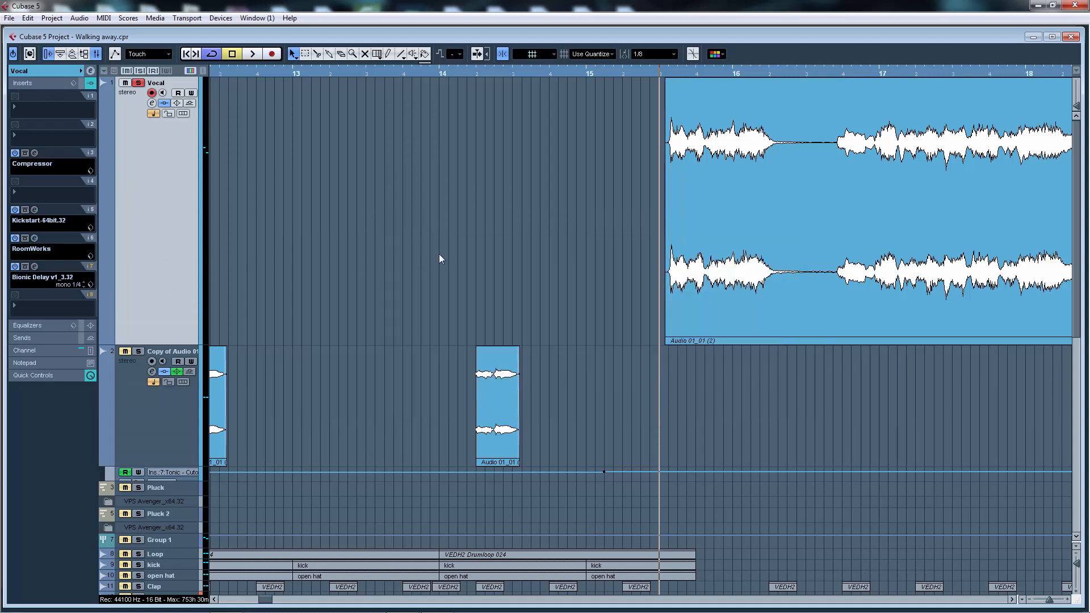
click(614, 70)
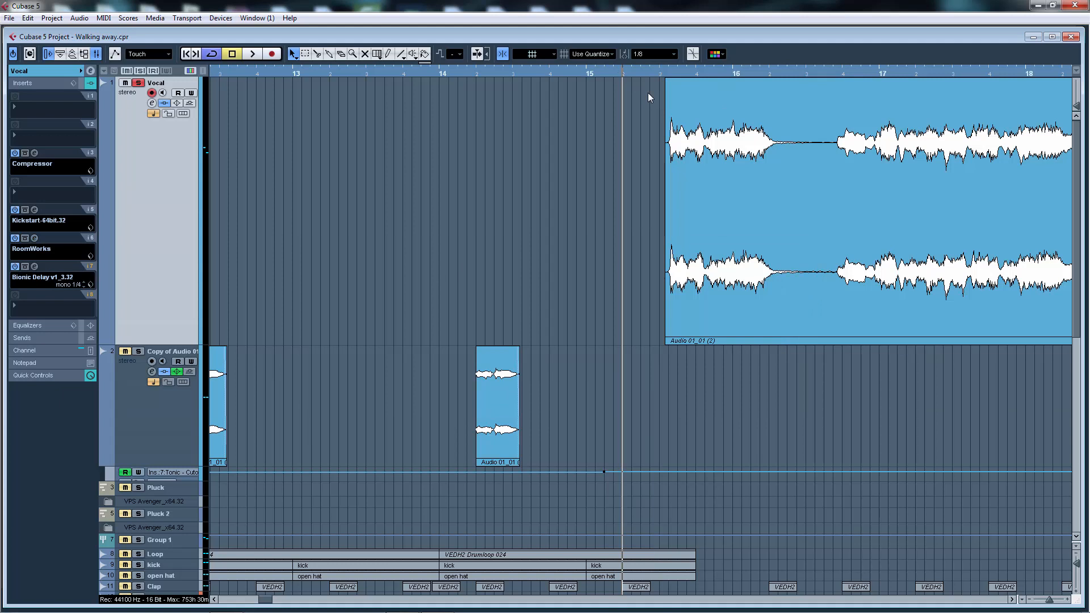
key(space)
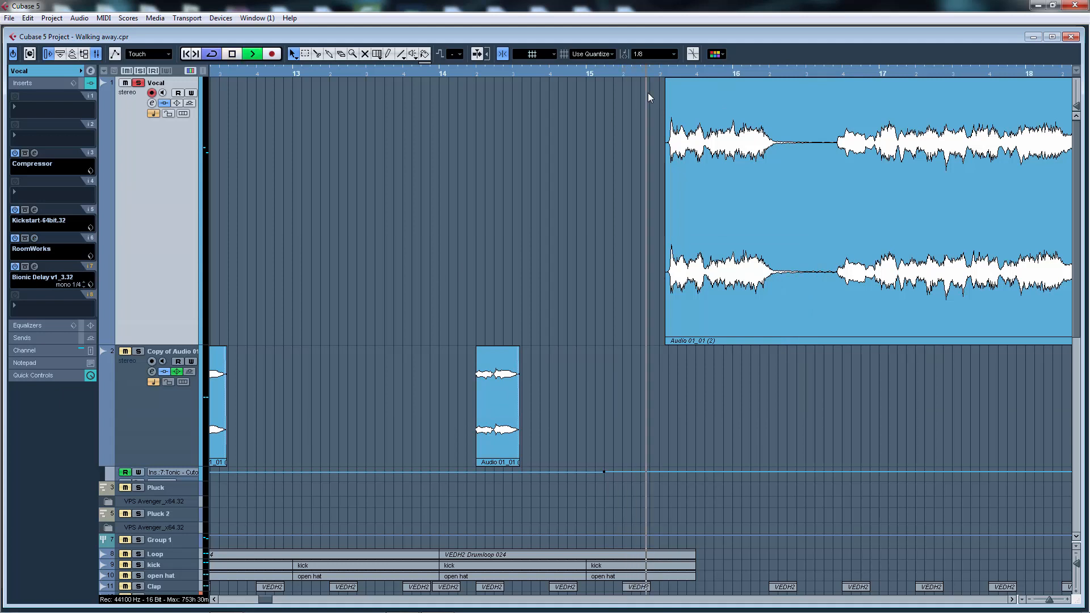
key(g)
key(g)
scroll(847, 415, right, 5)
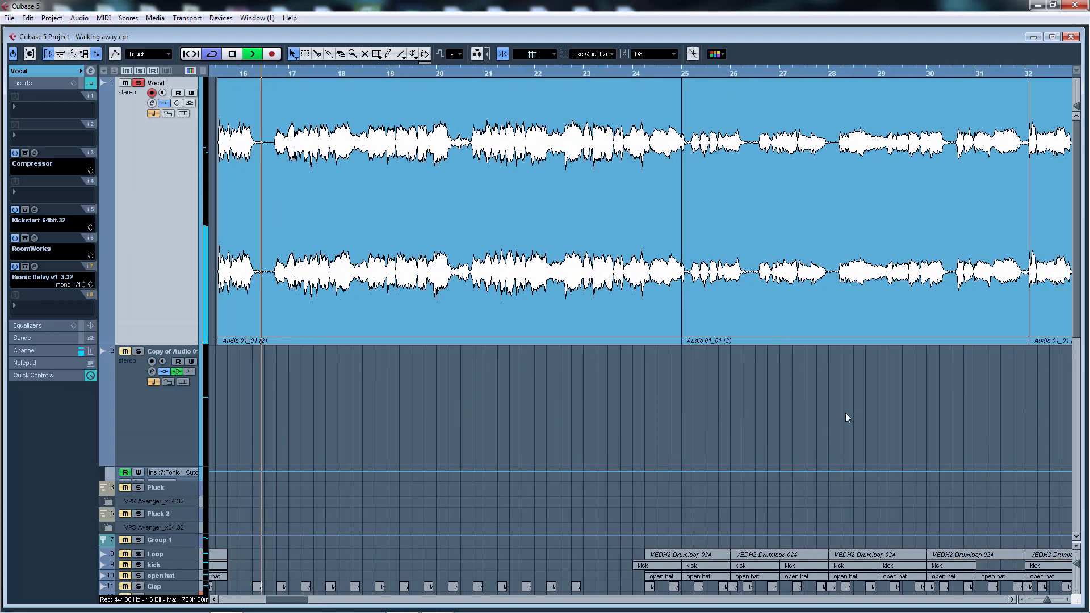
key(g)
key(g)
scroll(957, 414, right, 4)
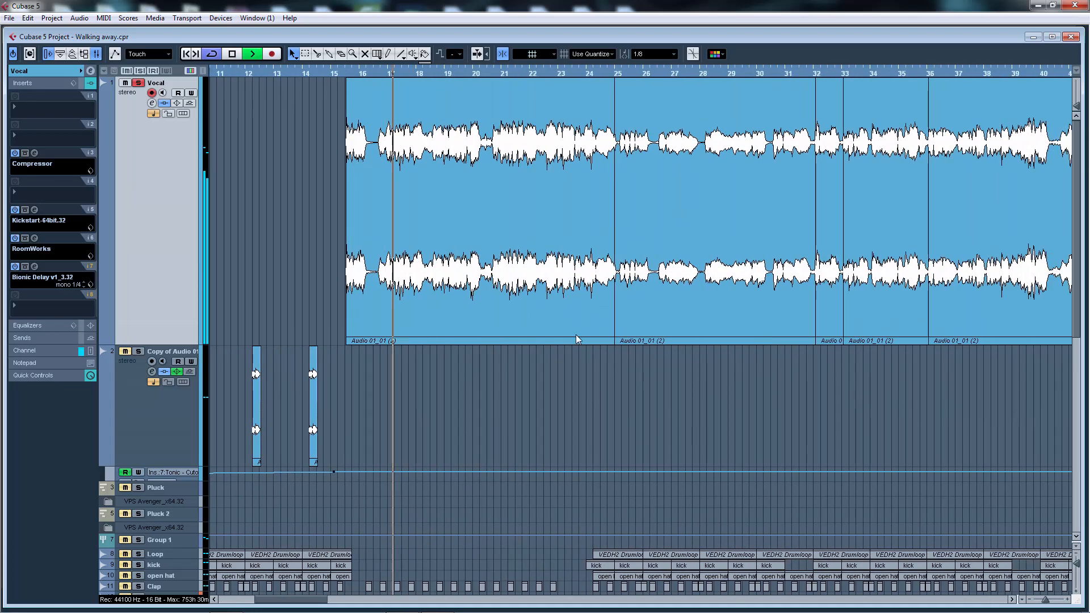
- Remove the solo from Vocal, audition all tracks through the Snare and Scratch clips, and stop playback after bar 24
click(138, 82)
scroll(588, 348, down, 6)
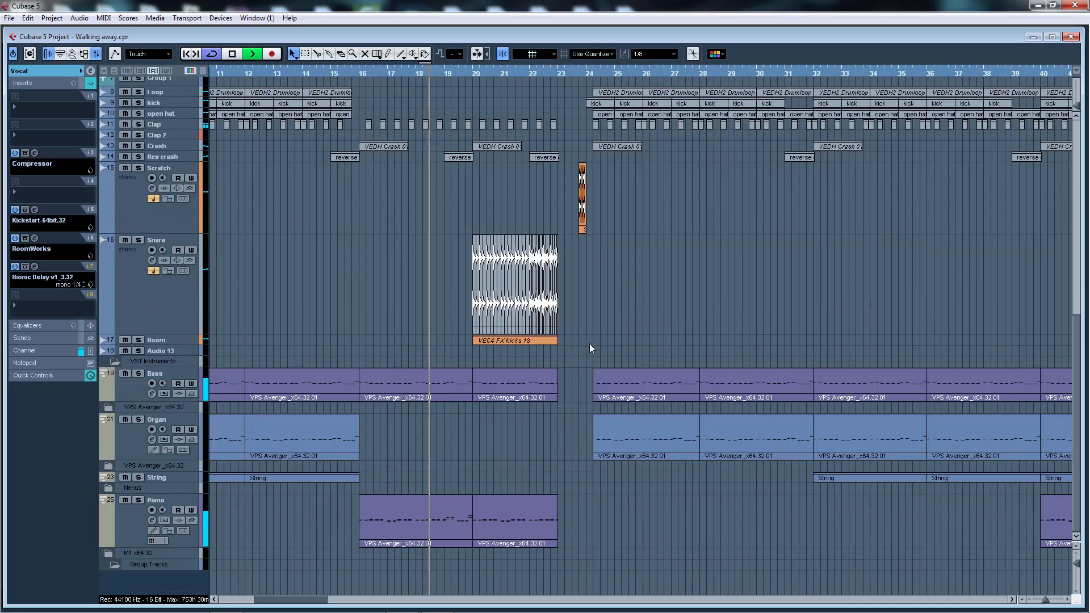
key(h)
key(h)
key(h)
drag(611, 283, 969, 287)
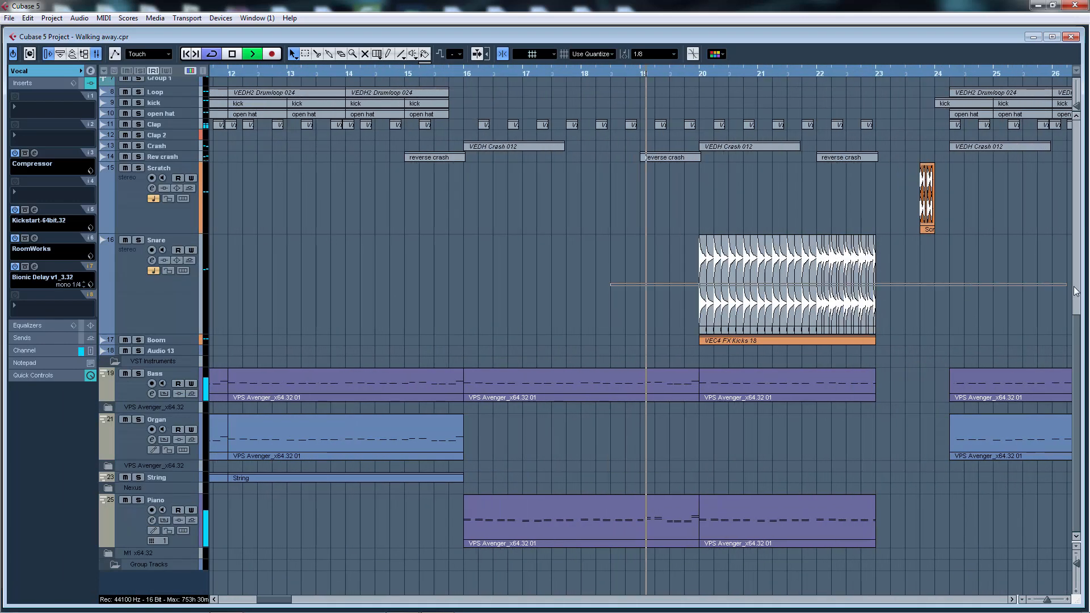
drag(1075, 291, 881, 290)
click(988, 303)
key(h)
key(h)
key(h)
key(h)
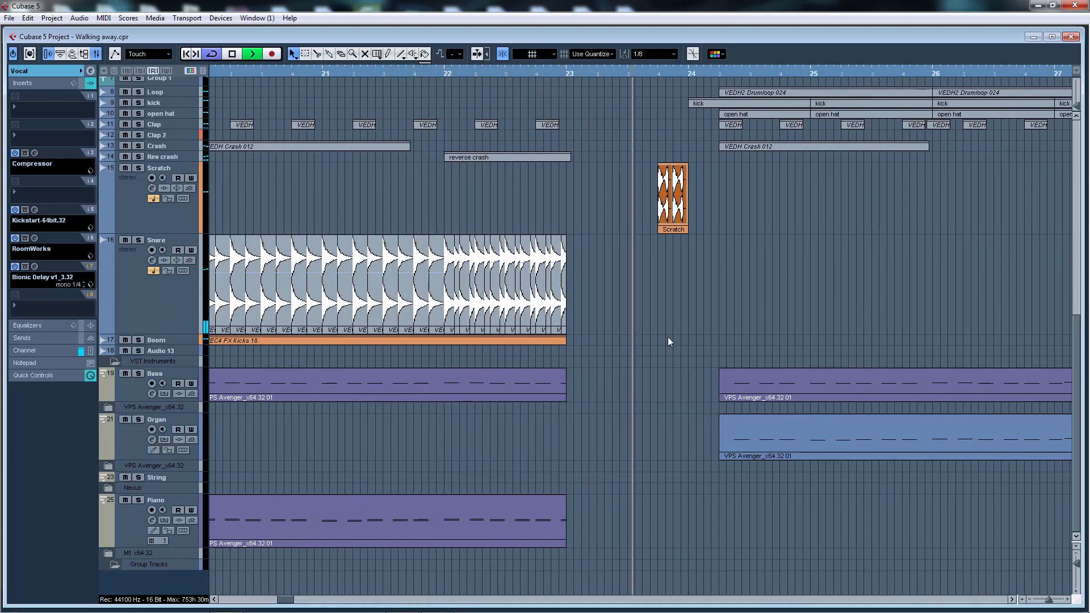
key(space)
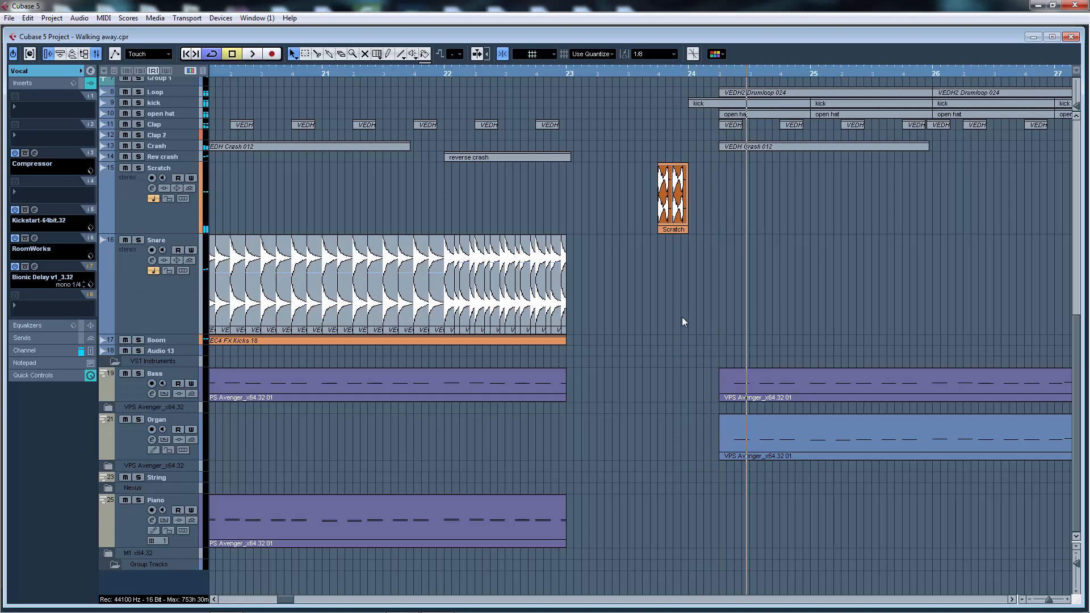
- Examine the break before bar 24, placing the playback position inside the Scratch clip and at bar 23
scroll(682, 317, up, 3)
click(676, 72)
scroll(748, 212, down, 2)
key(h)
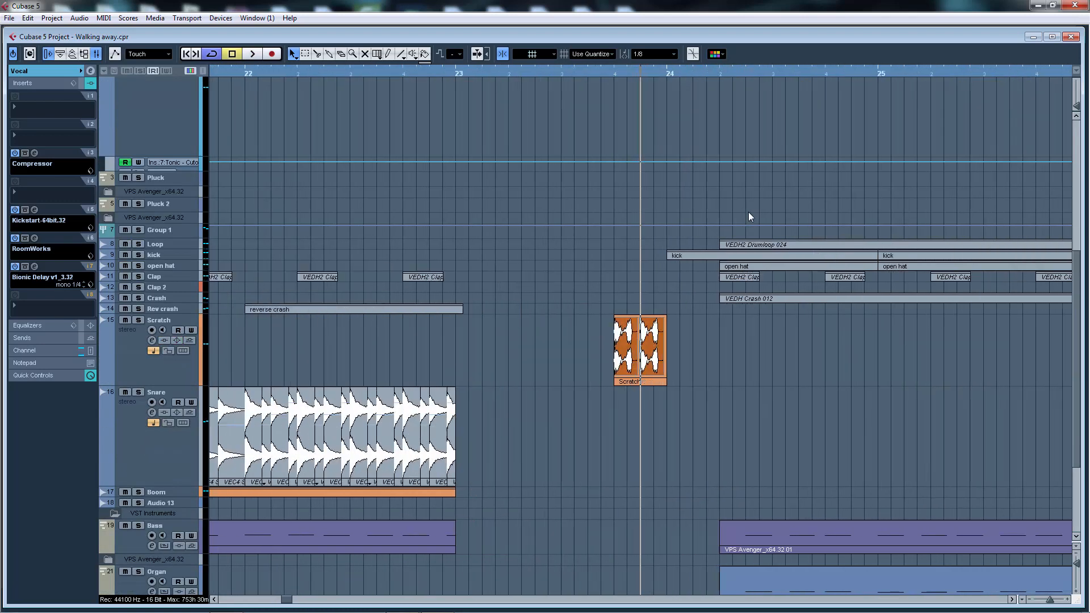
key(h)
key(h)
click(325, 75)
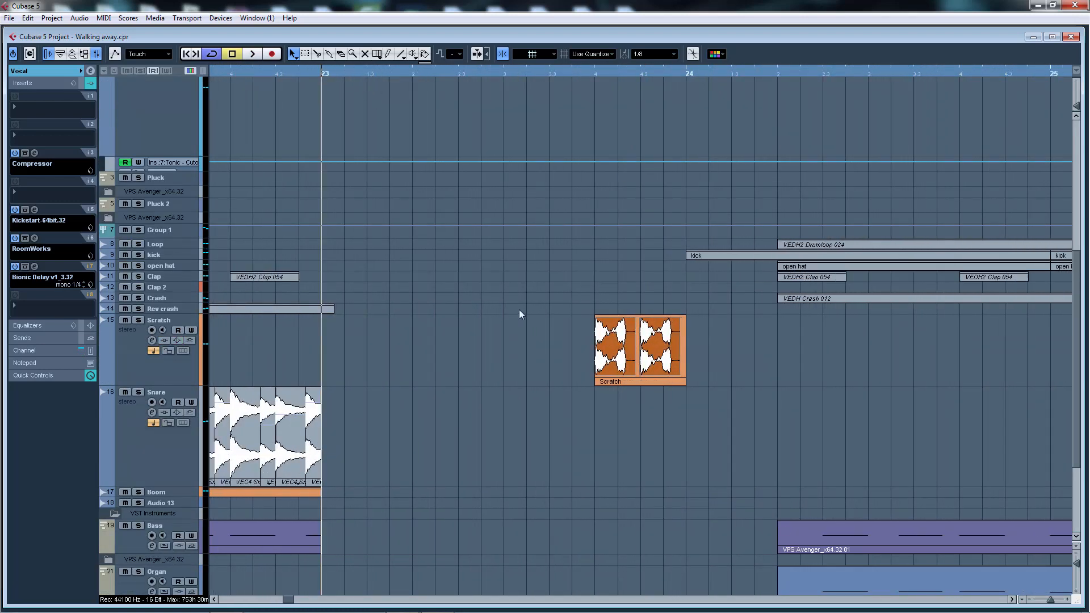
- Audition the full mix from bar 20 and stop playback partway through the Snare clips
scroll(553, 346, down, 3)
key(g)
key(g)
key(g)
key(g)
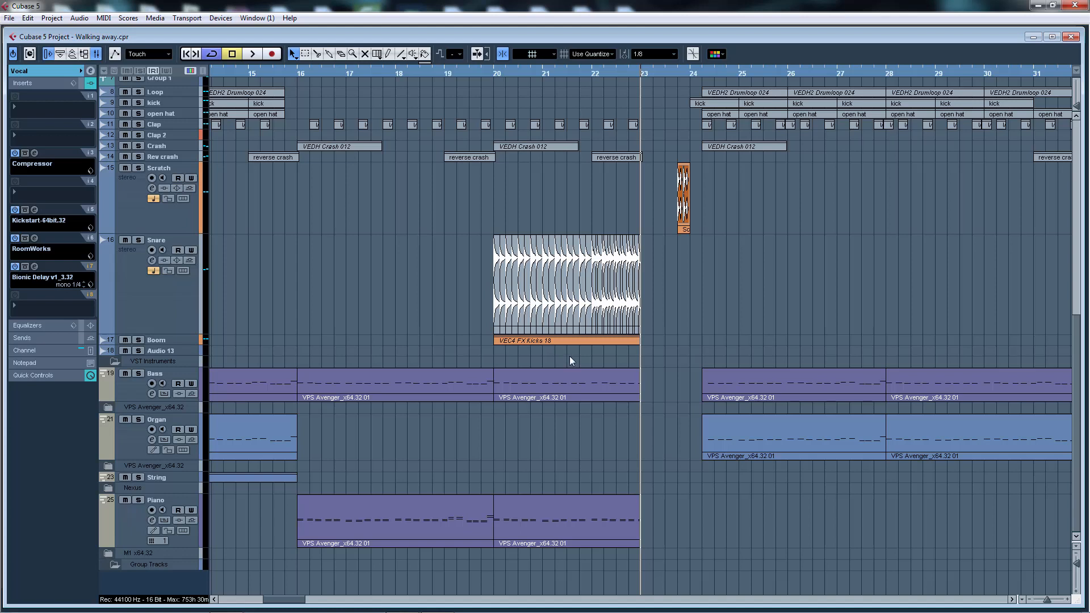
click(495, 71)
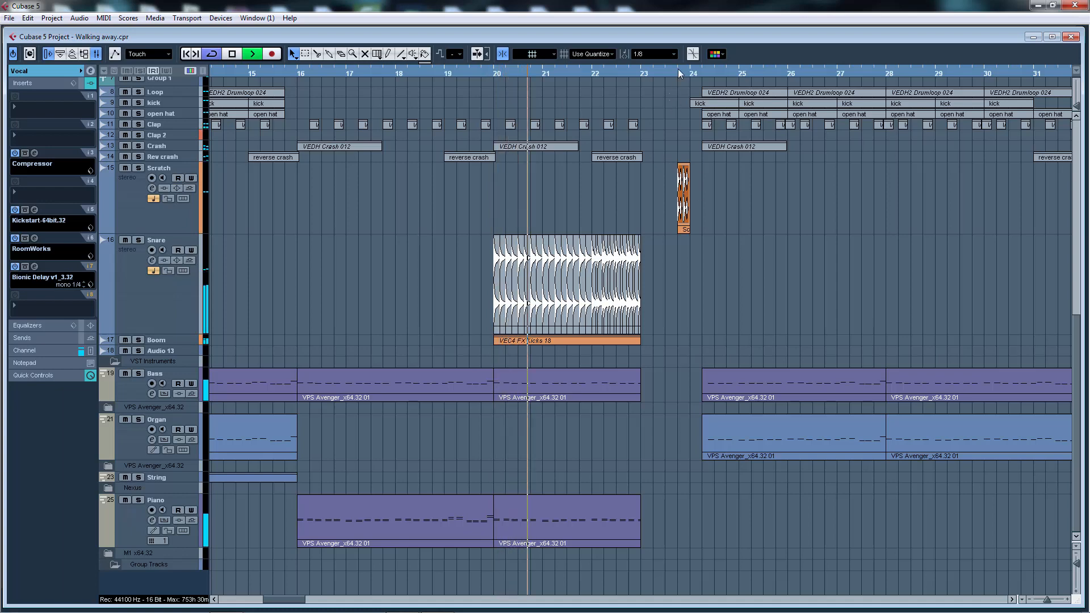
scroll(675, 219, up, 5)
key(space)
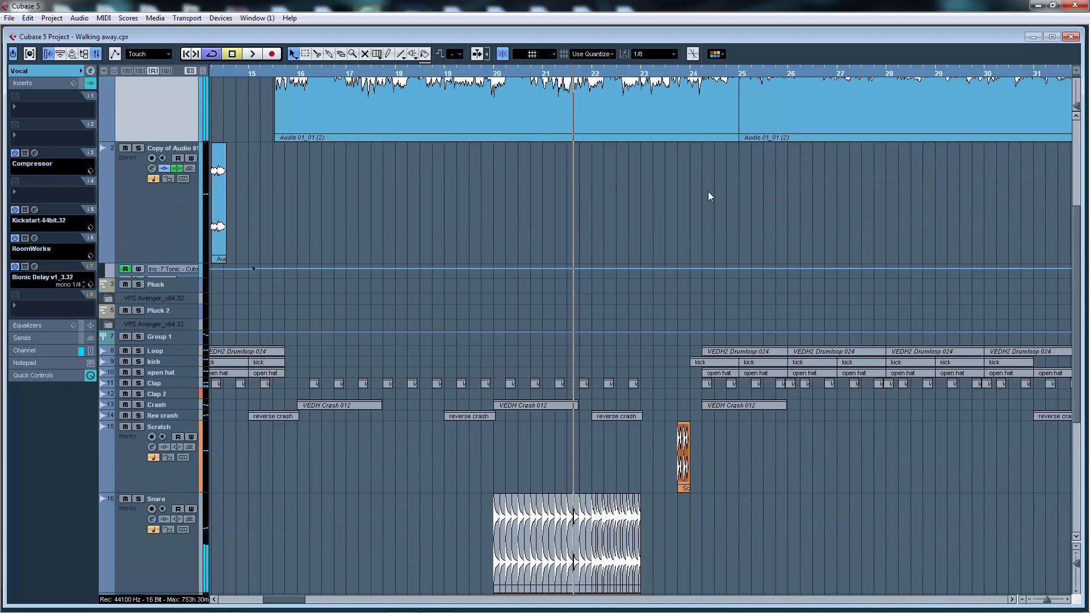
- Audition the drop from just before the Scratch clip between bars 23 and 24, stopping playback after bar 27
scroll(652, 212, down, 5)
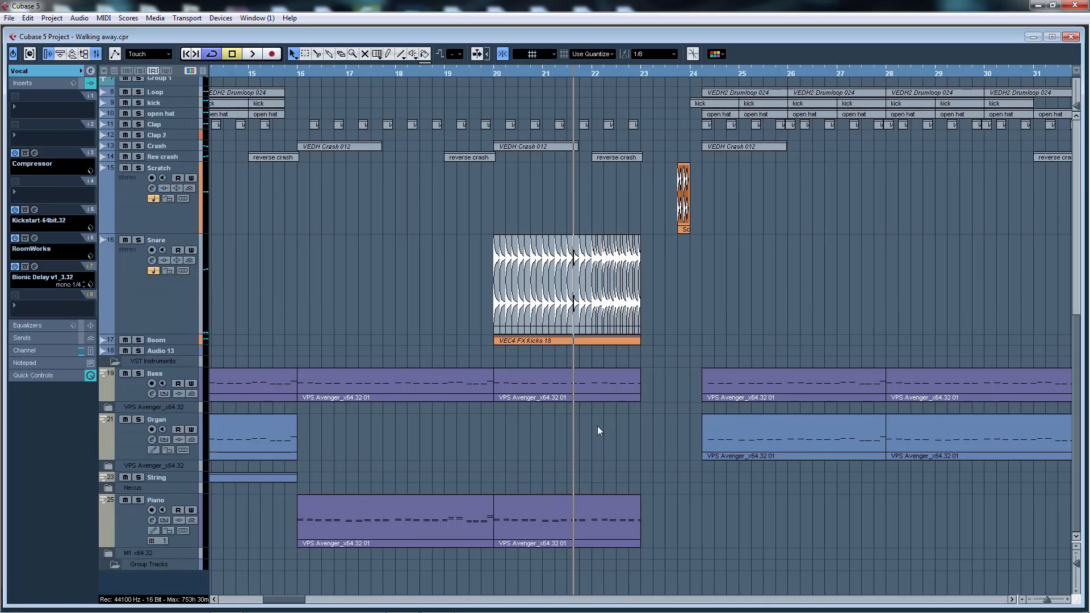
scroll(681, 349, up, 8)
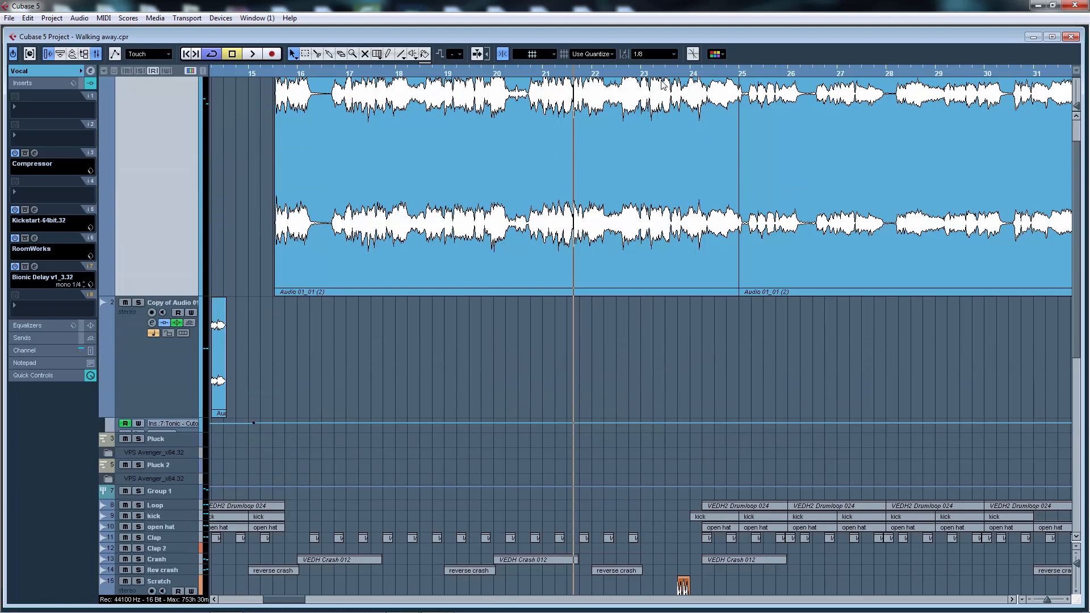
click(636, 75)
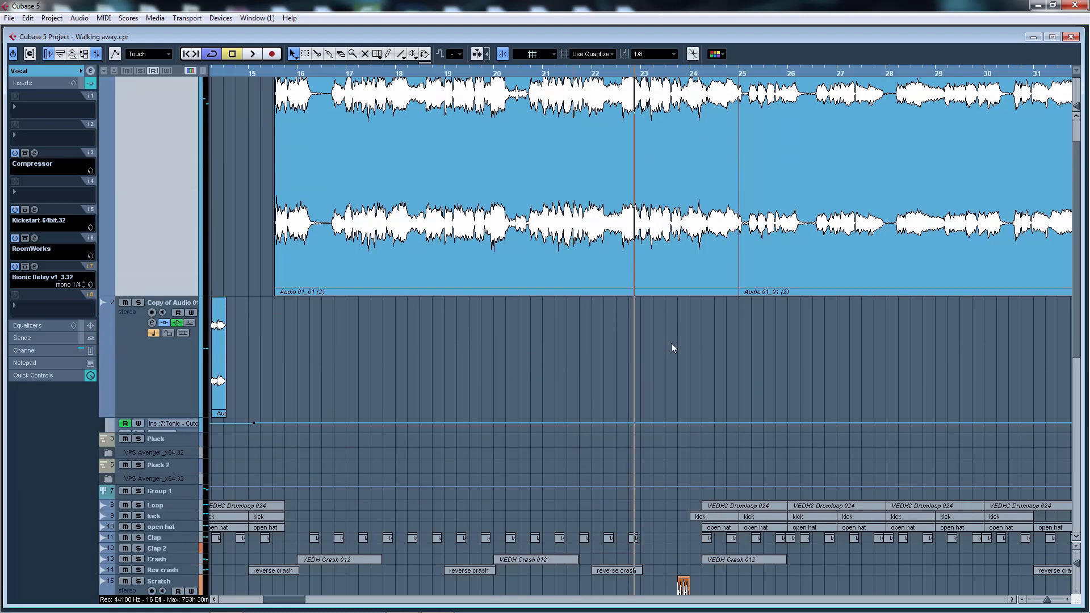
scroll(671, 344, down, 4)
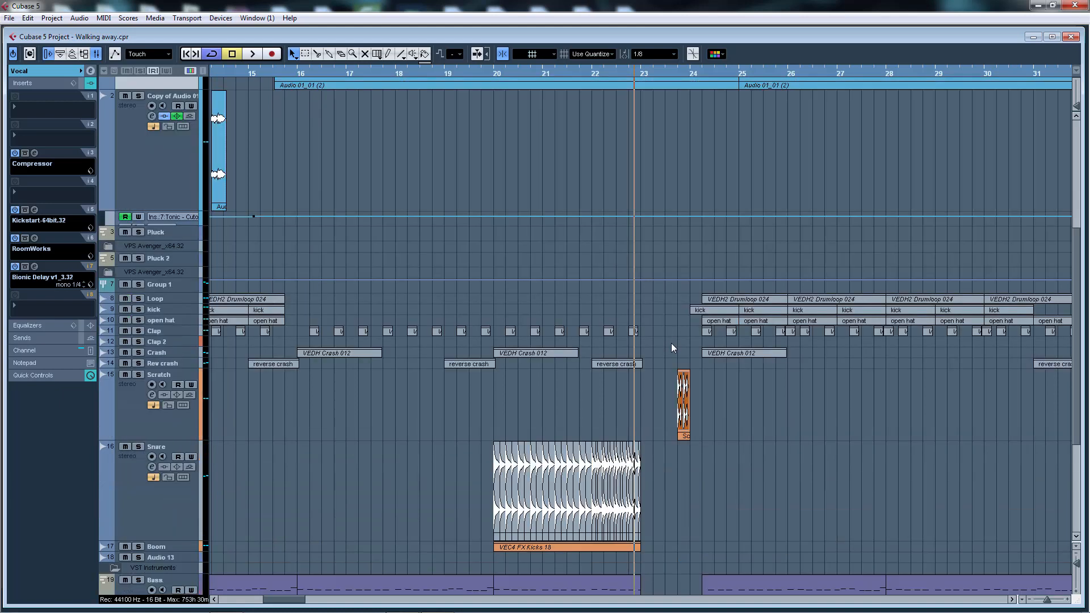
click(671, 75)
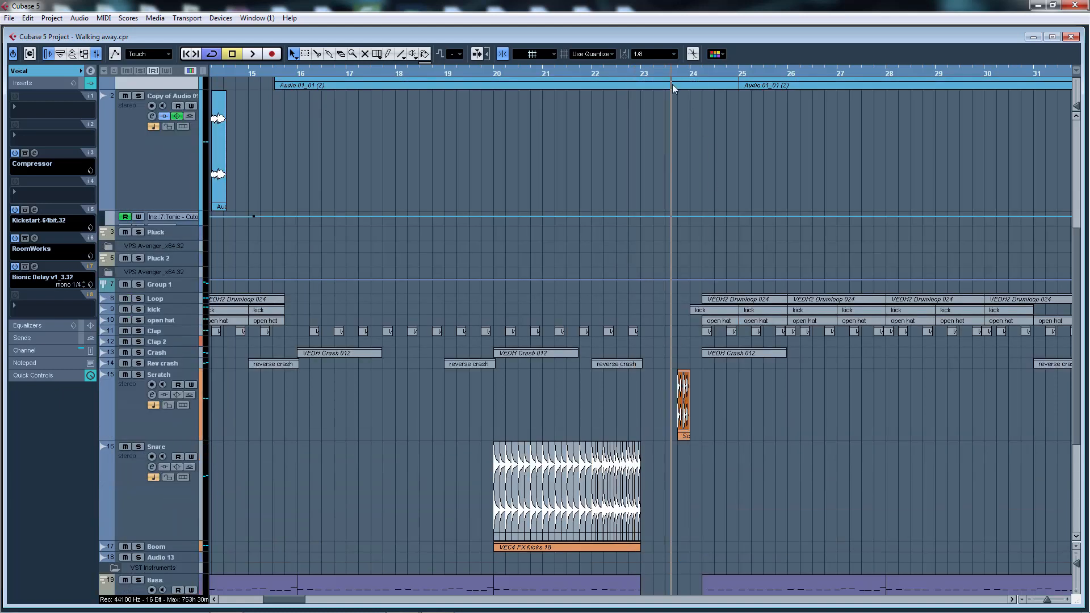
key(space)
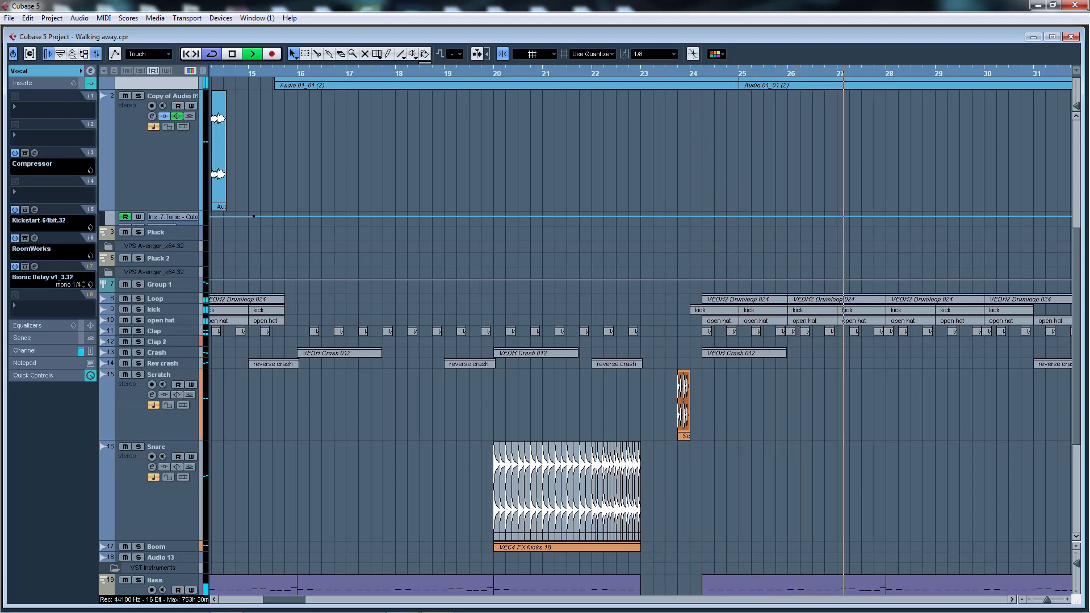
drag(1002, 442, 899, 454)
key(space)
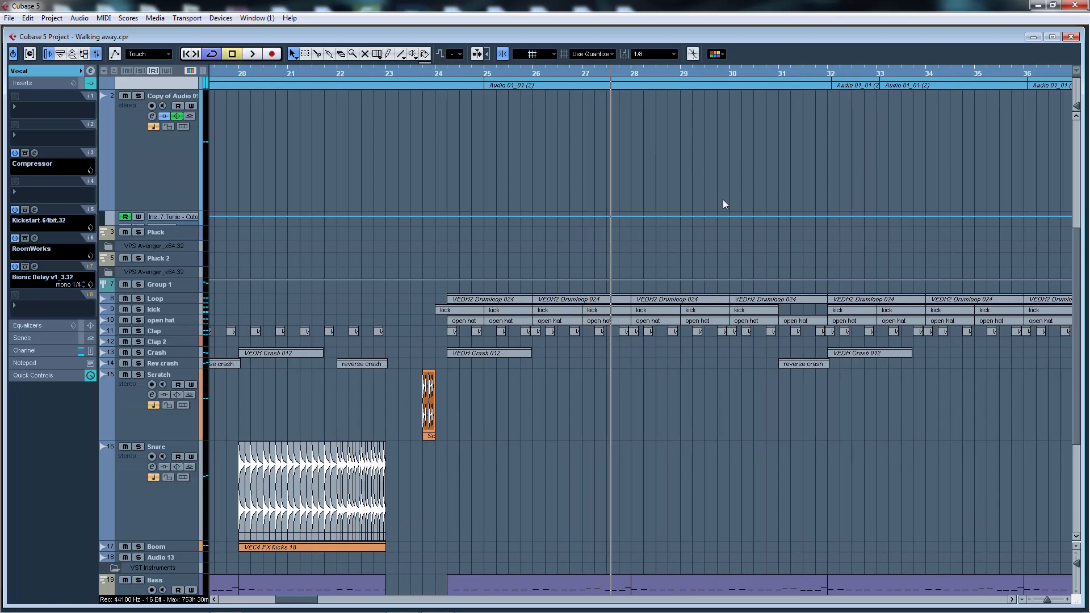
- Resume playback from bar 27 and follow the Vocal, drum, Bass and Organ tracks up to bar 31
scroll(724, 204, up, 5)
drag(959, 406, 1077, 306)
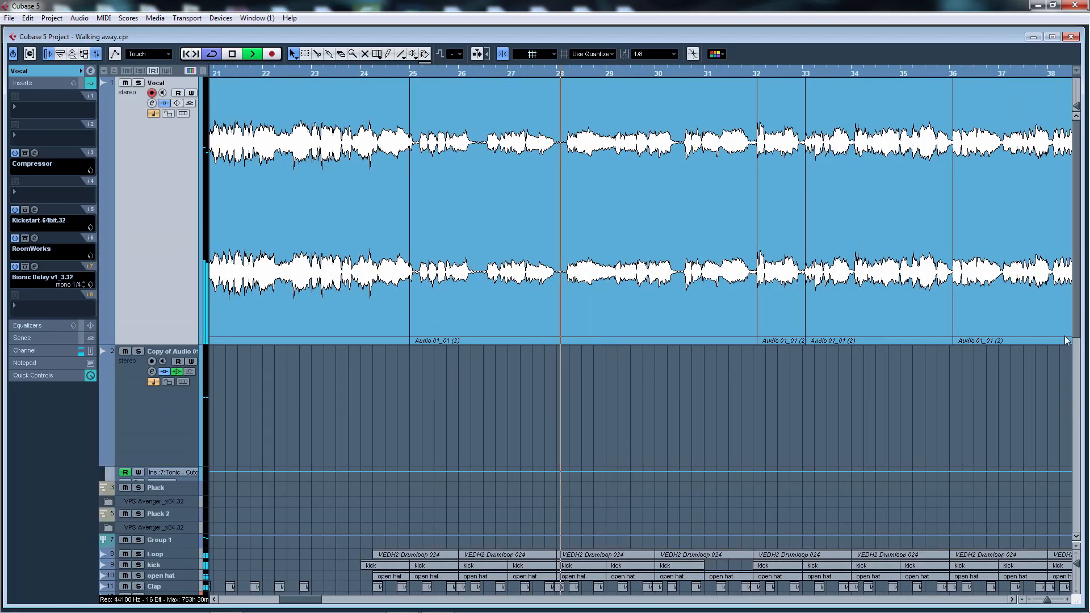
scroll(1077, 301, down, 2)
scroll(908, 317, right, 3)
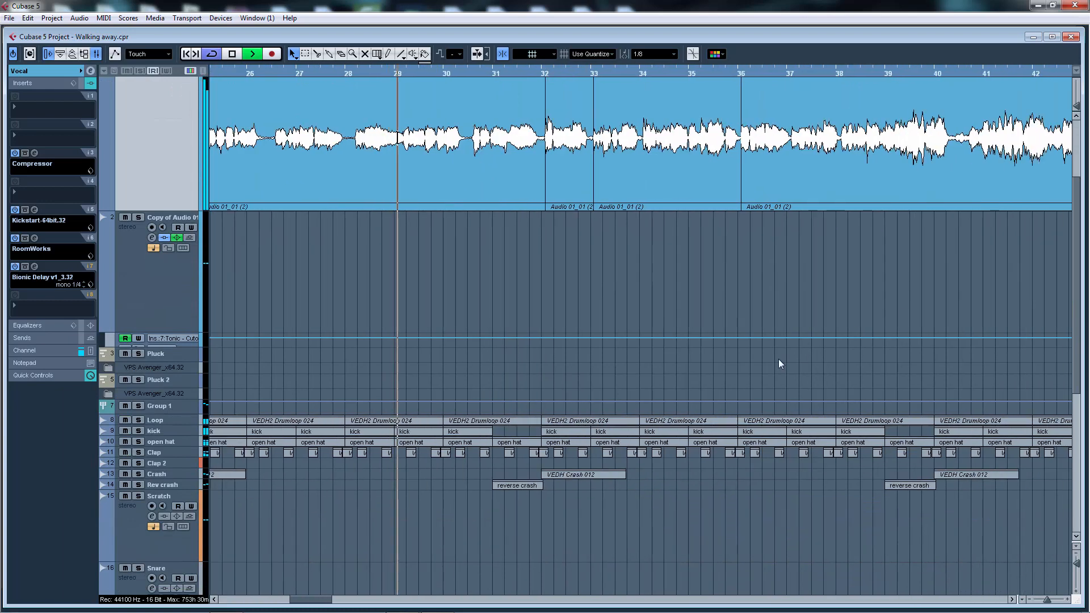
scroll(773, 363, down, 4)
key(g)
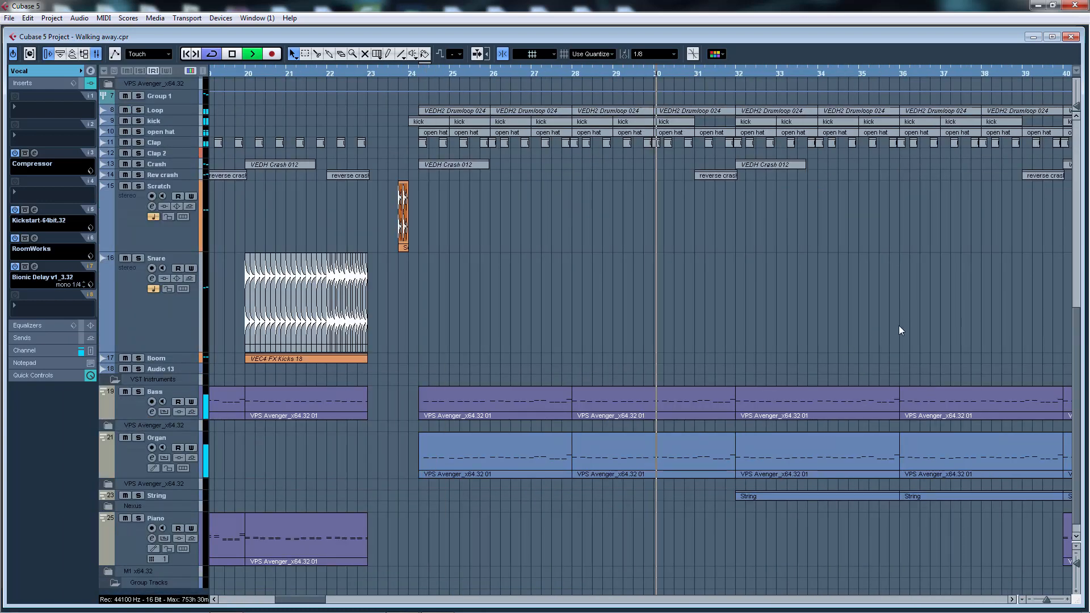
scroll(935, 319, right, 4)
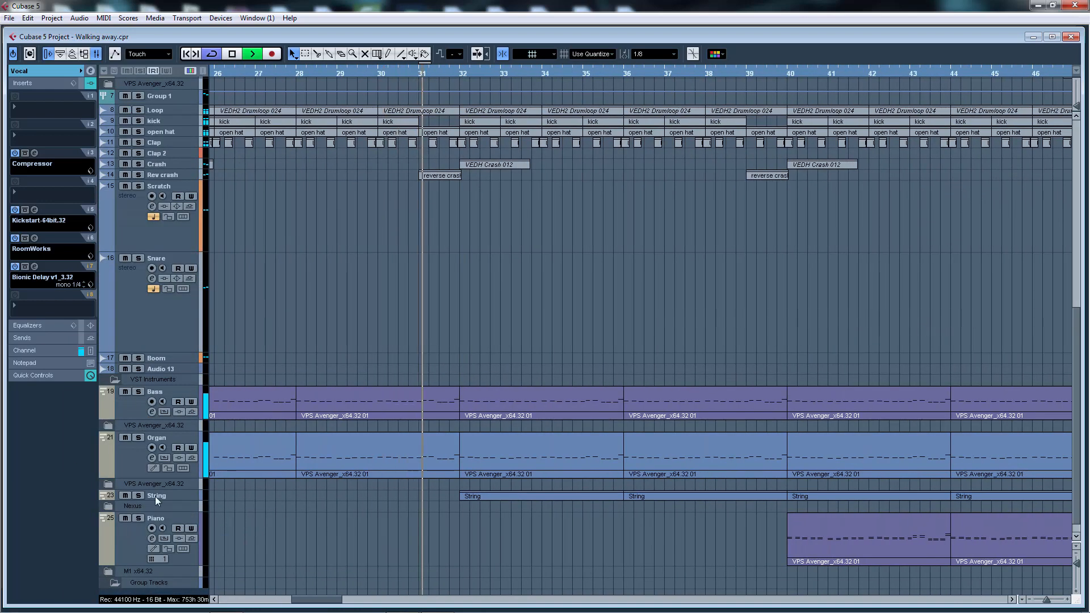
- Enlarge the String track and inspect the notes of its clip starting at bar 32, closing the Key Editor
drag(190, 500, 192, 543)
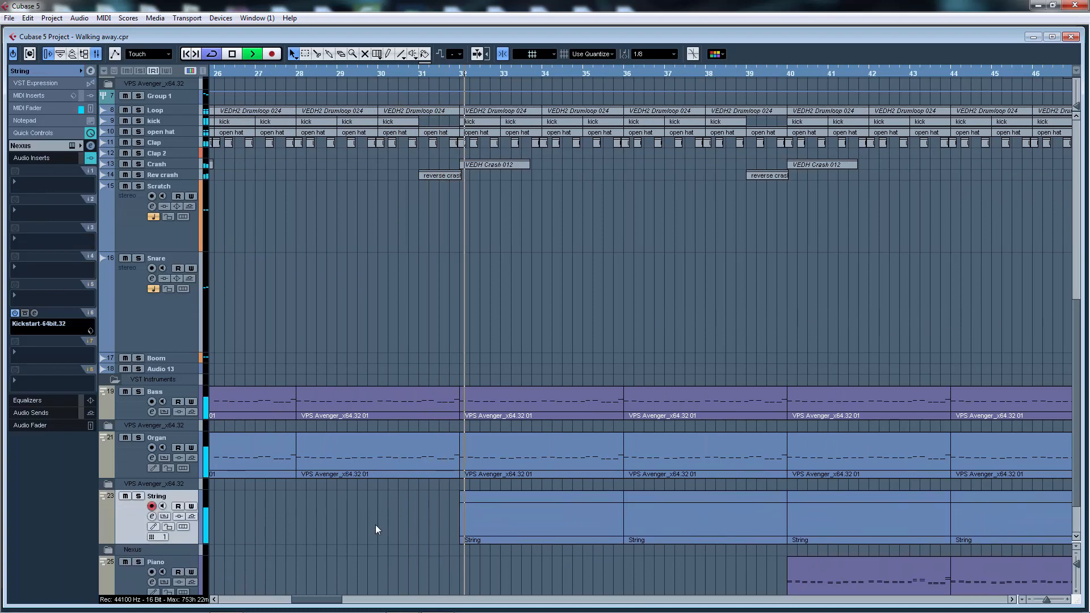
double_click(554, 515)
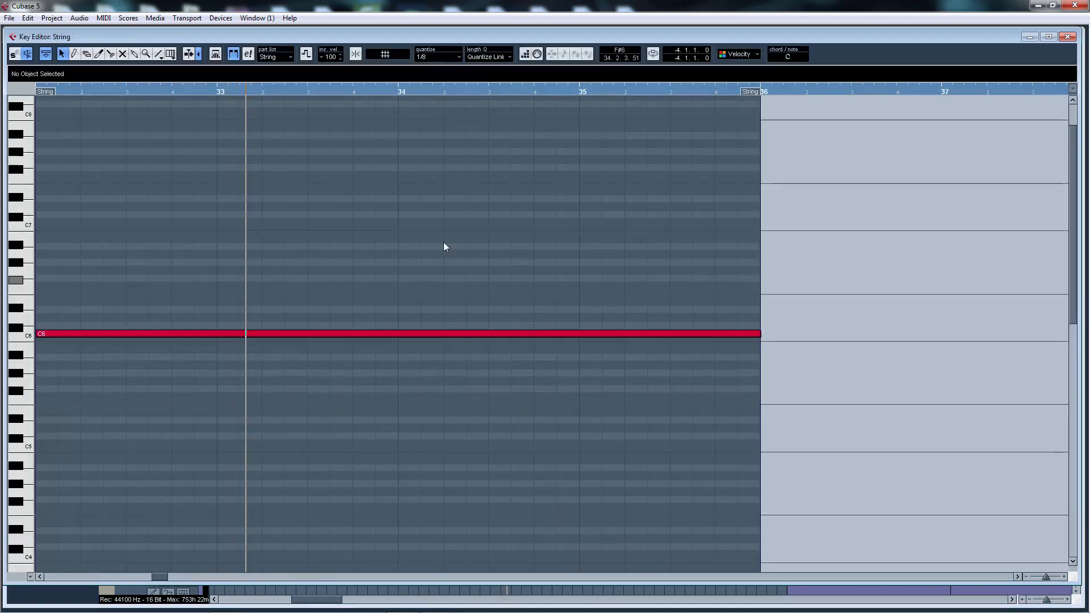
click(1067, 37)
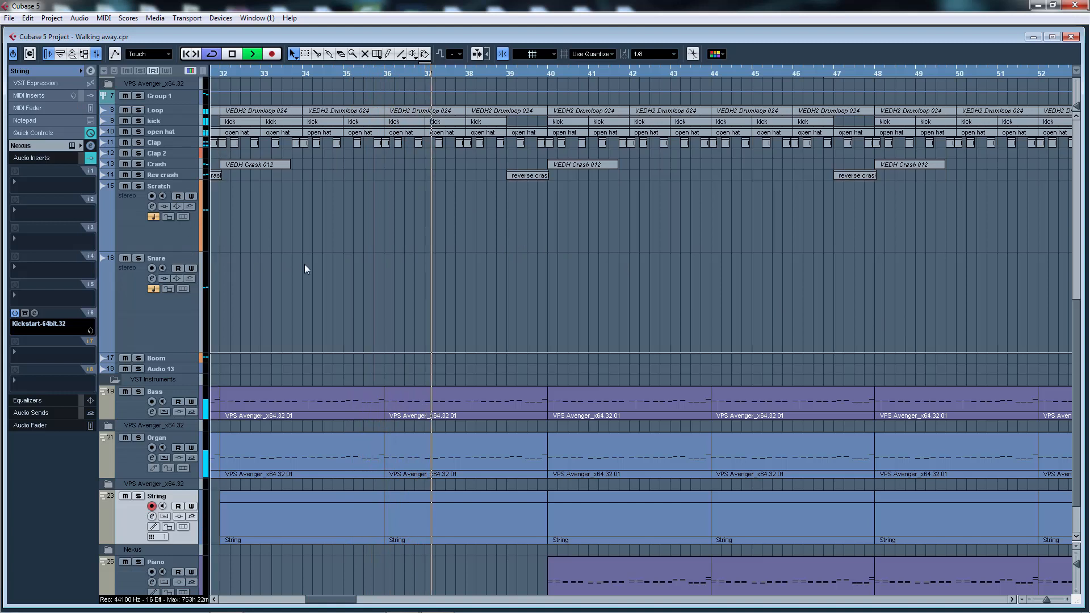
- Keep auditioning the arrangement until the Piano clips enter at bar 40, and stop playback
scroll(1067, 290, right, 3)
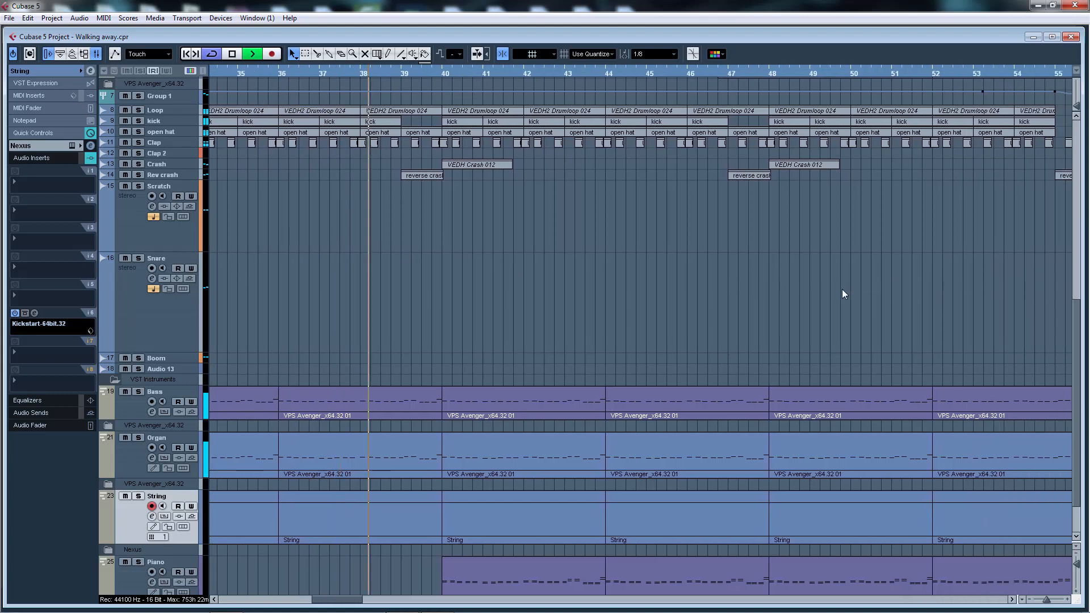
scroll(633, 285, down, 2)
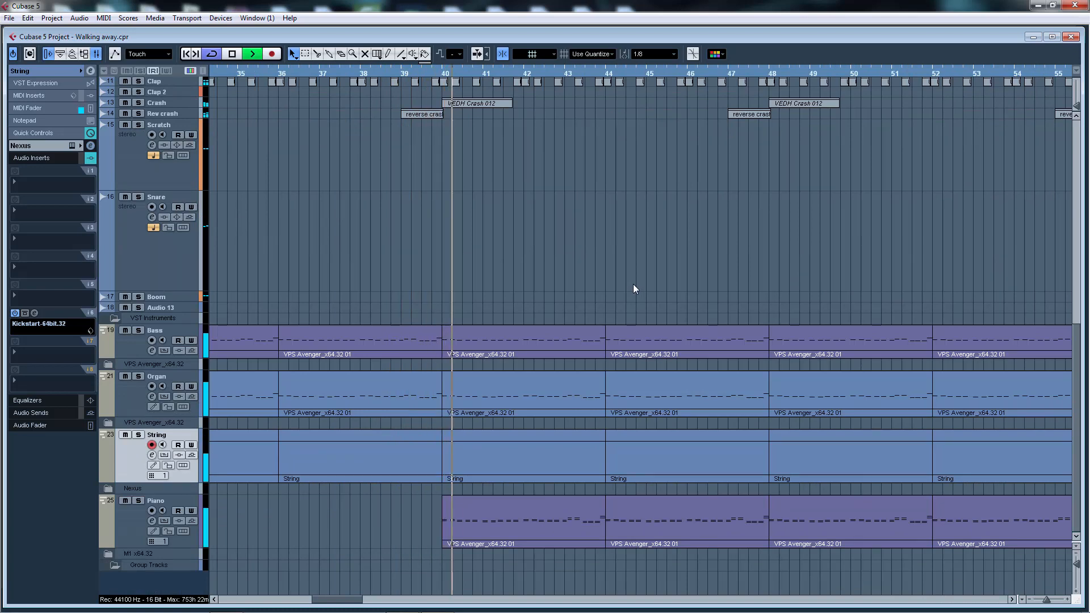
key(space)
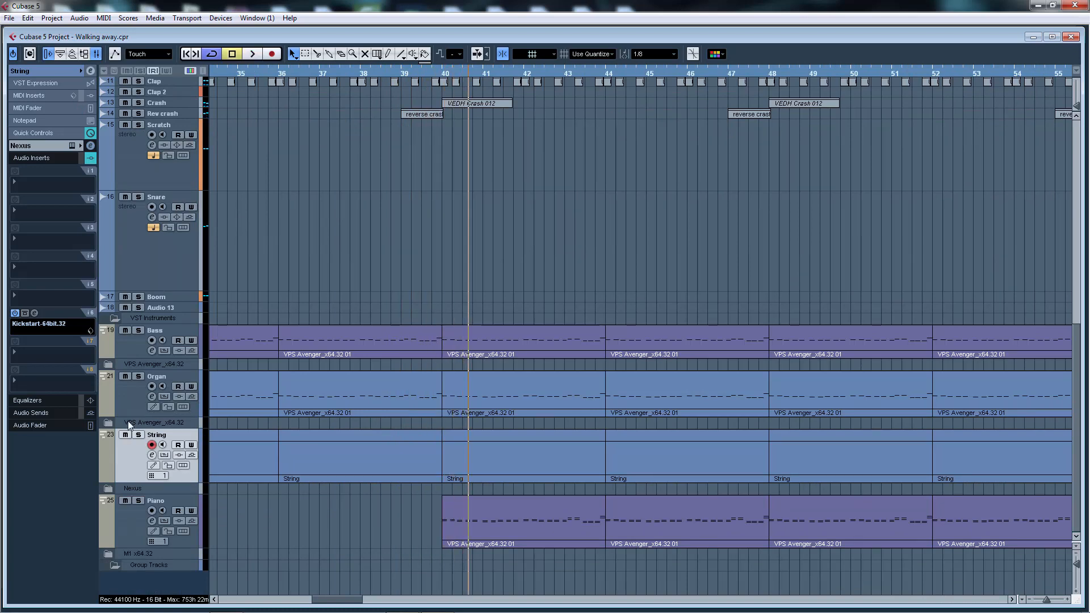
- Replay the arrangement from just before bar 39 and open the Piano clip at bar 40 in the Key Editor
scroll(414, 257, up, 10)
scroll(414, 256, down, 7)
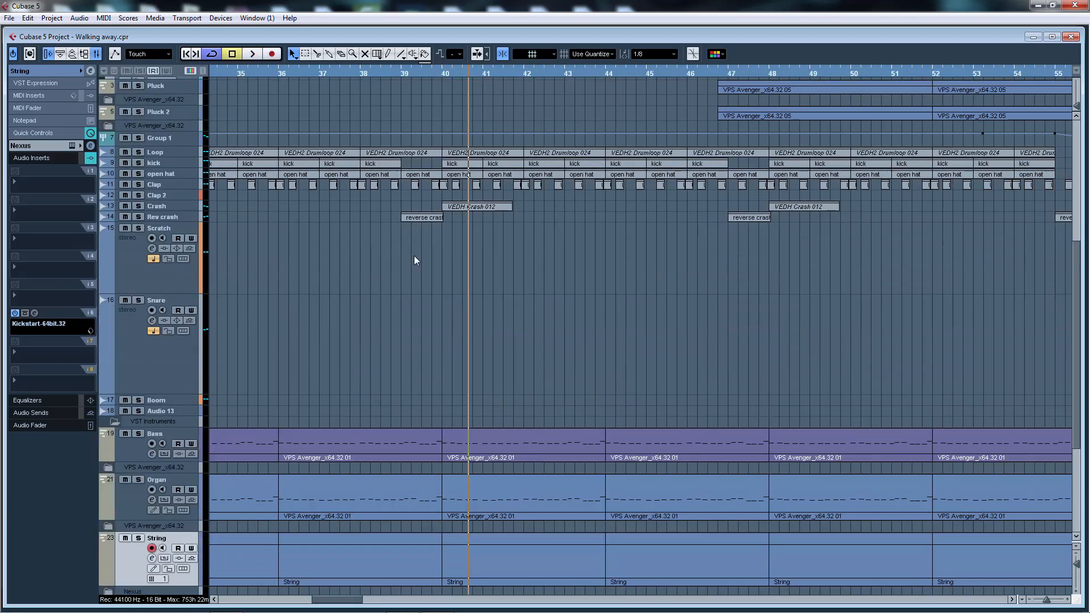
click(397, 73)
key(space)
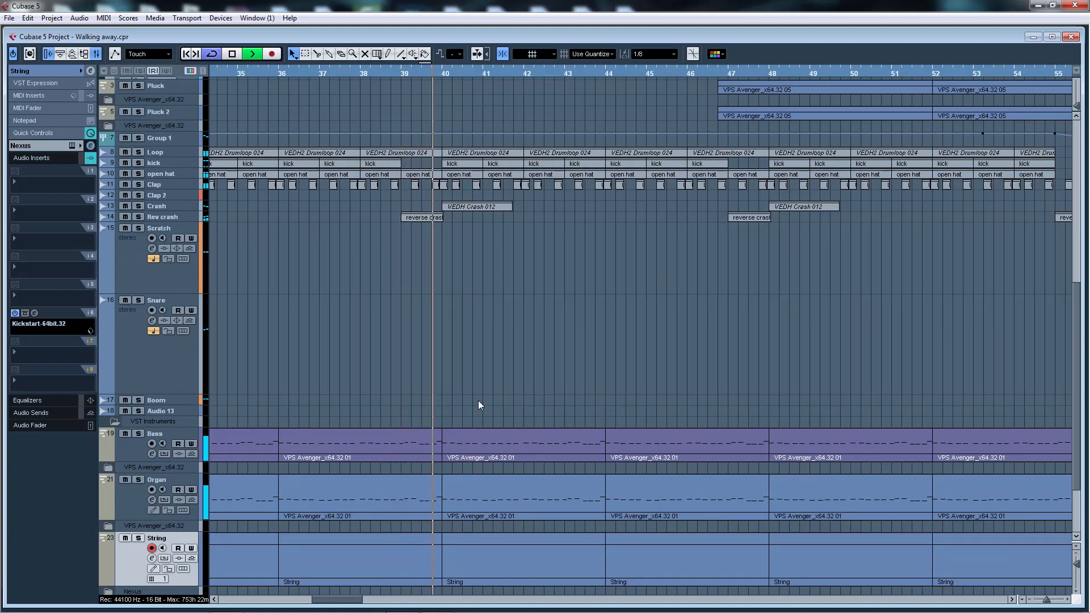
scroll(478, 400, down, 3)
double_click(516, 528)
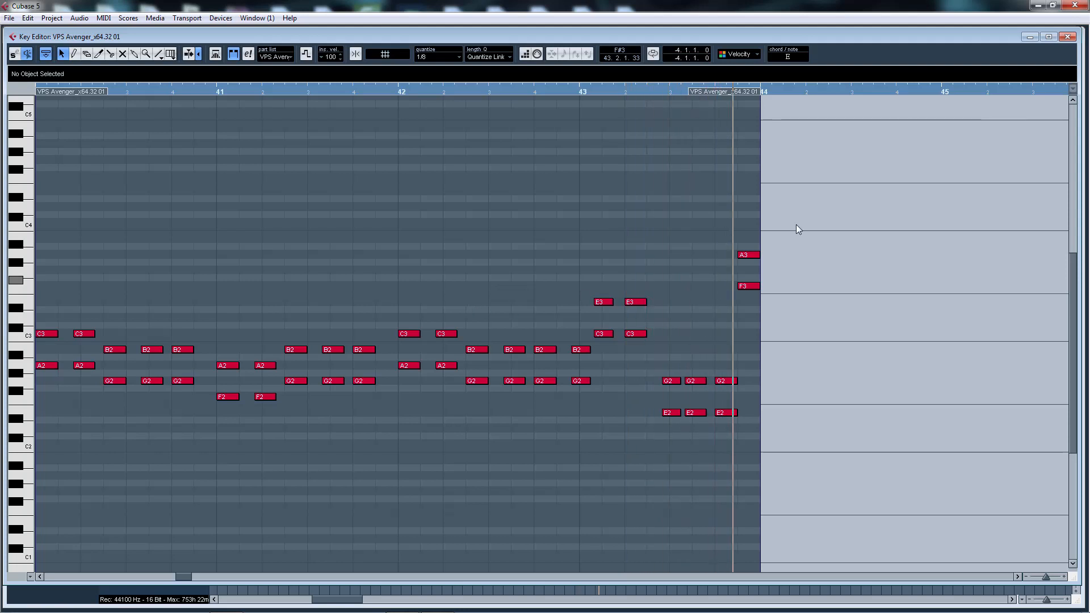
- Close the Key Editor and follow the arrangement up to bar 48, stopping playback once the Copy of Audio 01 clips begin
key(Escape)
scroll(907, 246, right, 3)
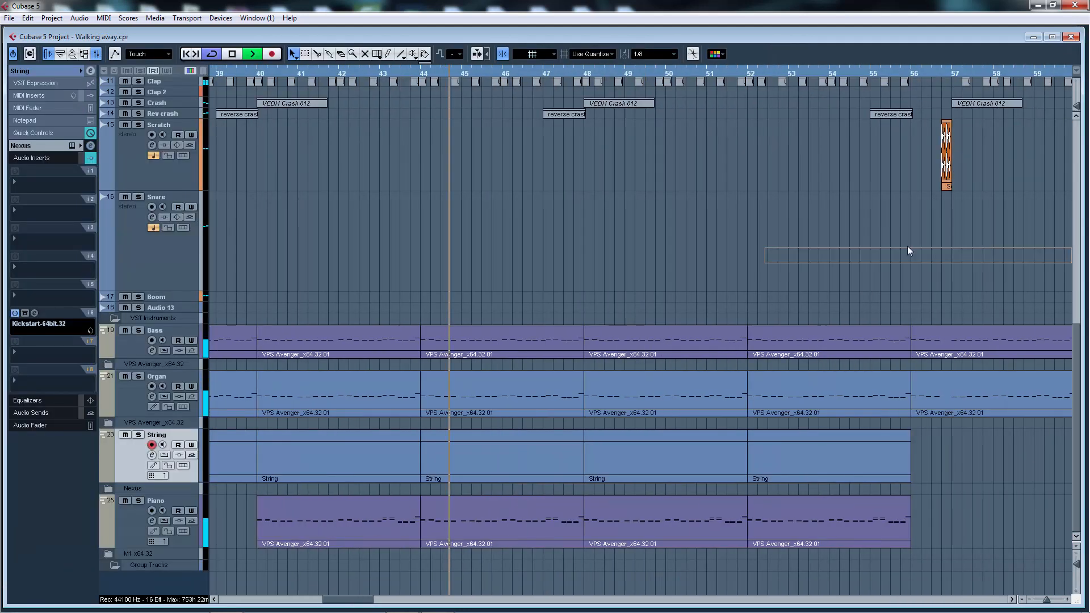
scroll(809, 244, up, 8)
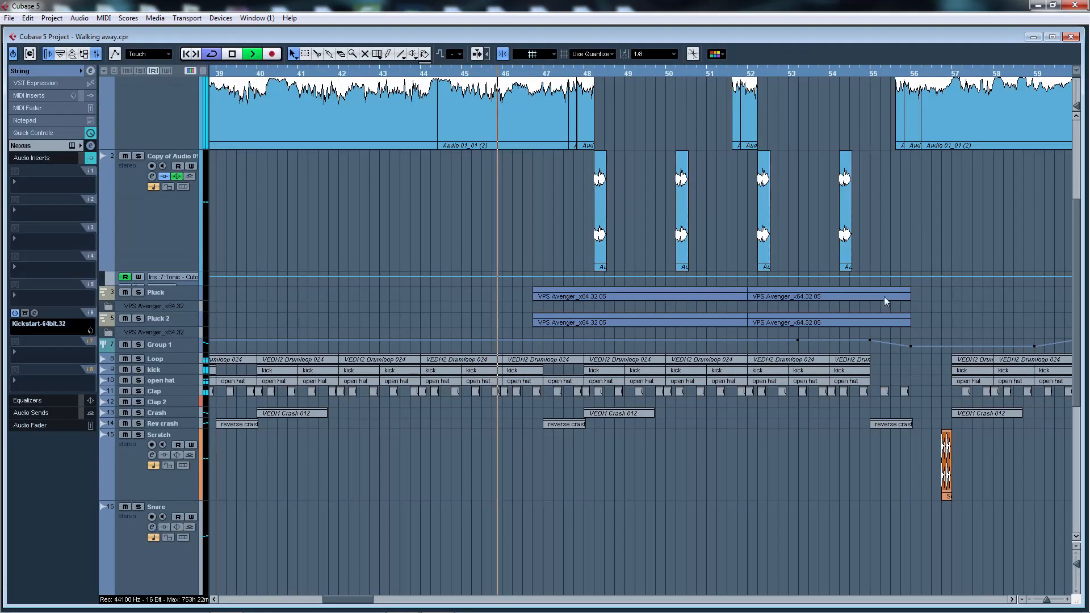
scroll(883, 297, right, 6)
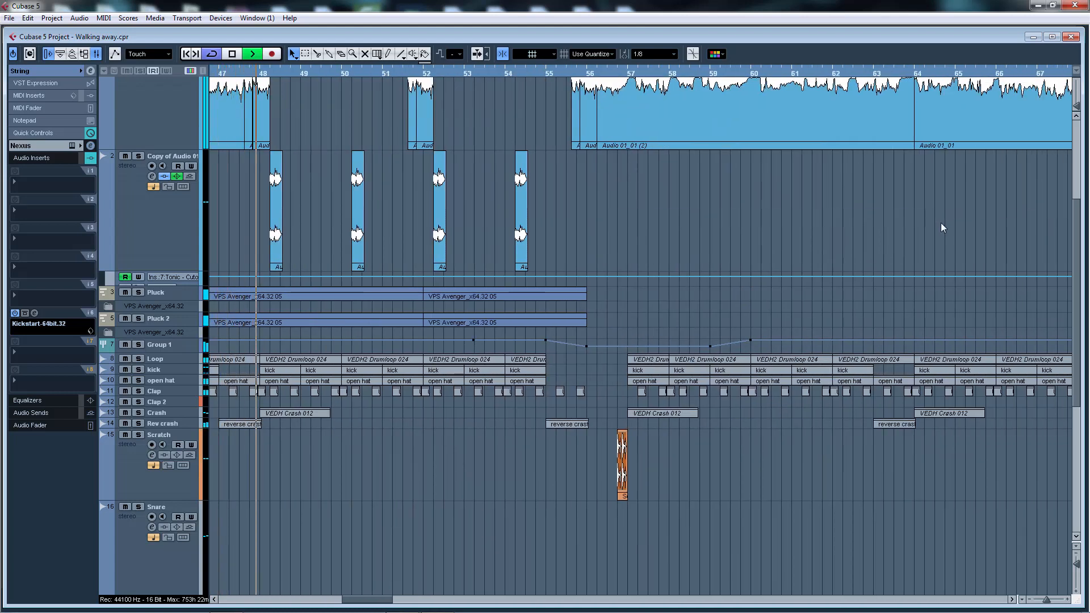
key(space)
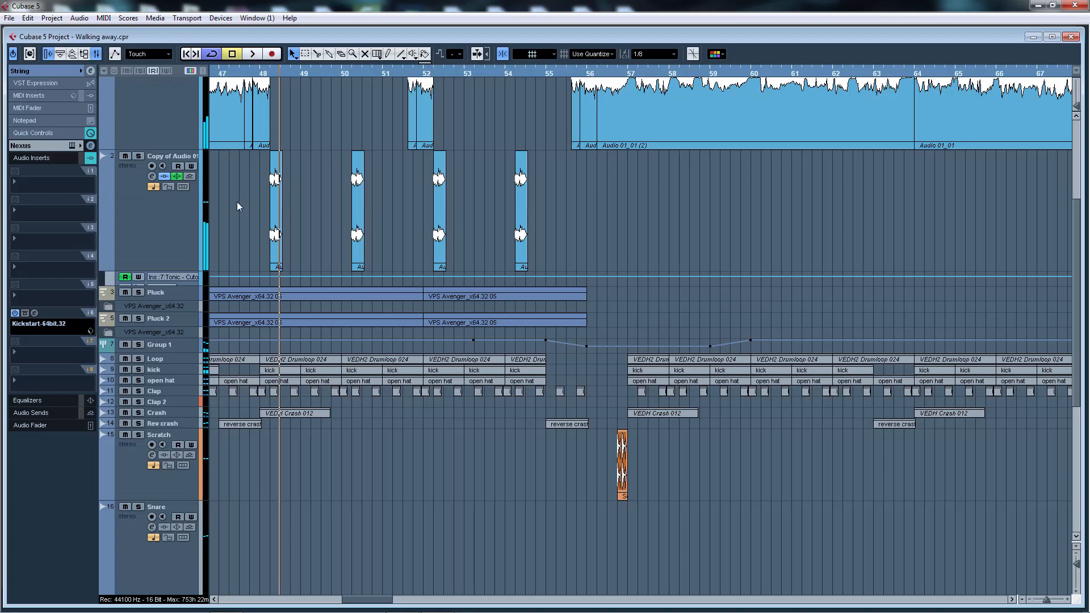
- Examine the Vocal, Copy of Audio 01 and Pluck clips between bars 46 and 55 in the arrangement
scroll(238, 204, left, 6)
scroll(584, 208, up, 3)
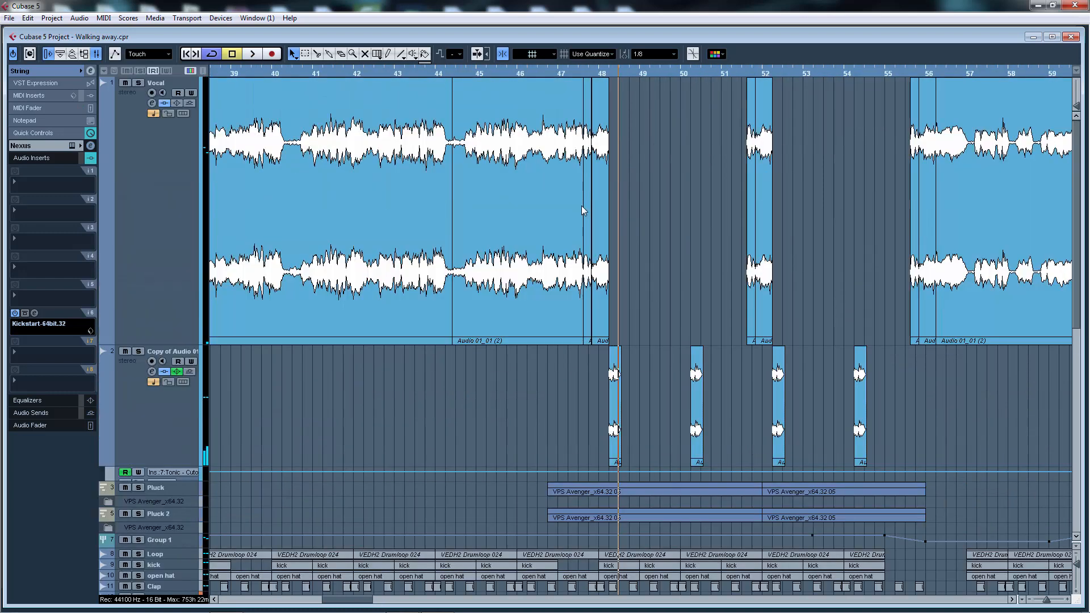
key(g)
key(g)
key(g)
key(g)
key(g)
key(g)
key(g)
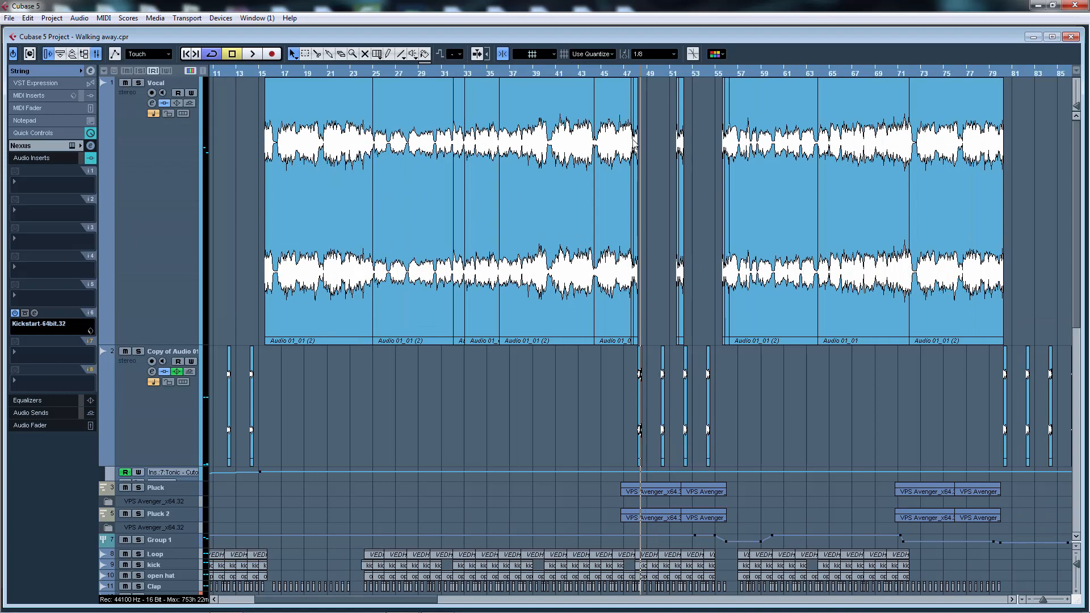
key(h)
key(h)
key(h)
key(h)
key(h)
key(h)
key(h)
key(h)
key(h)
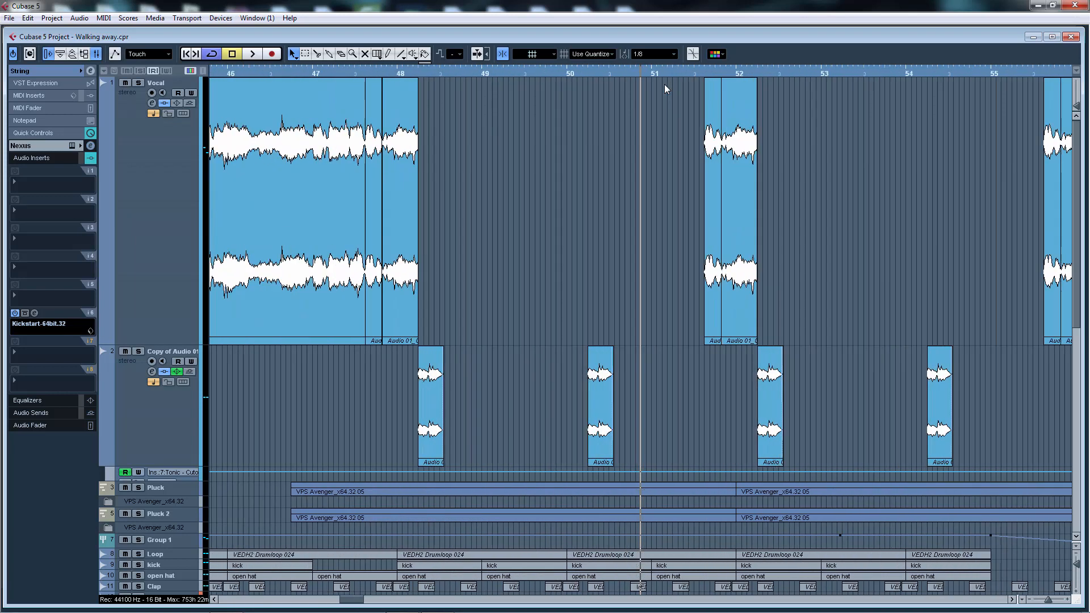
- Audition the soloed Pluck, Pluck 2 and Group 1 tracks from just before bar 47, enlarging Group 1 to show its automation
scroll(630, 263, down, 3)
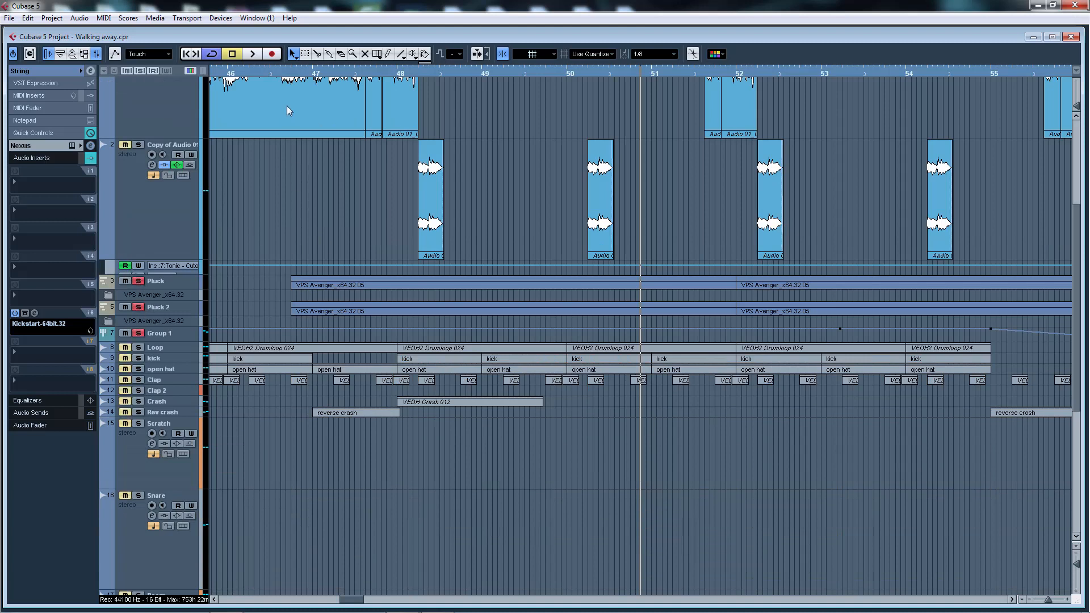
click(292, 74)
key(space)
click(182, 336)
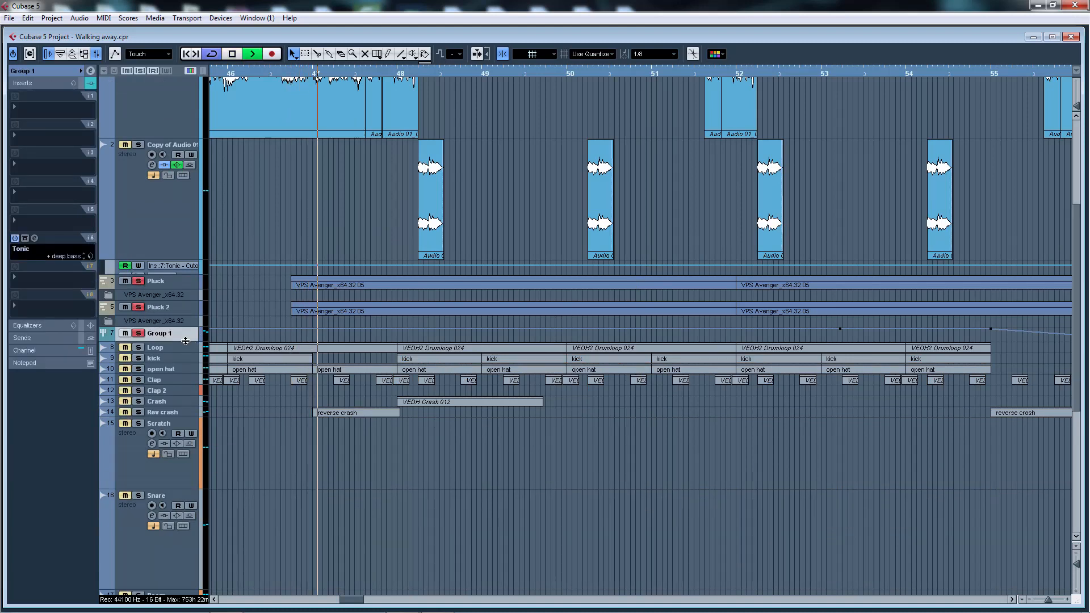
drag(186, 370, 186, 396)
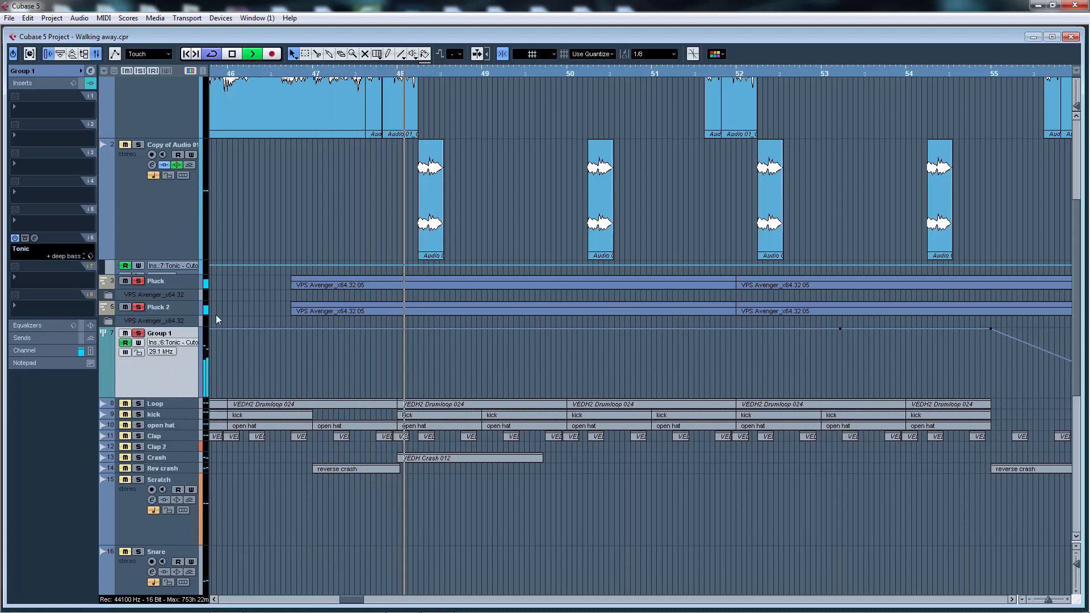
click(194, 312)
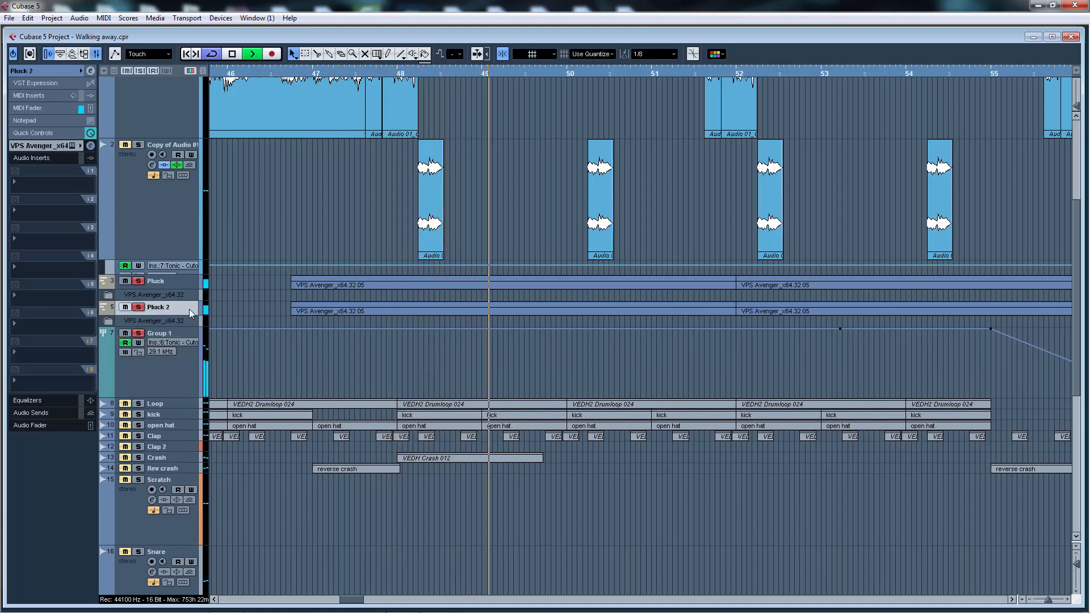
click(187, 284)
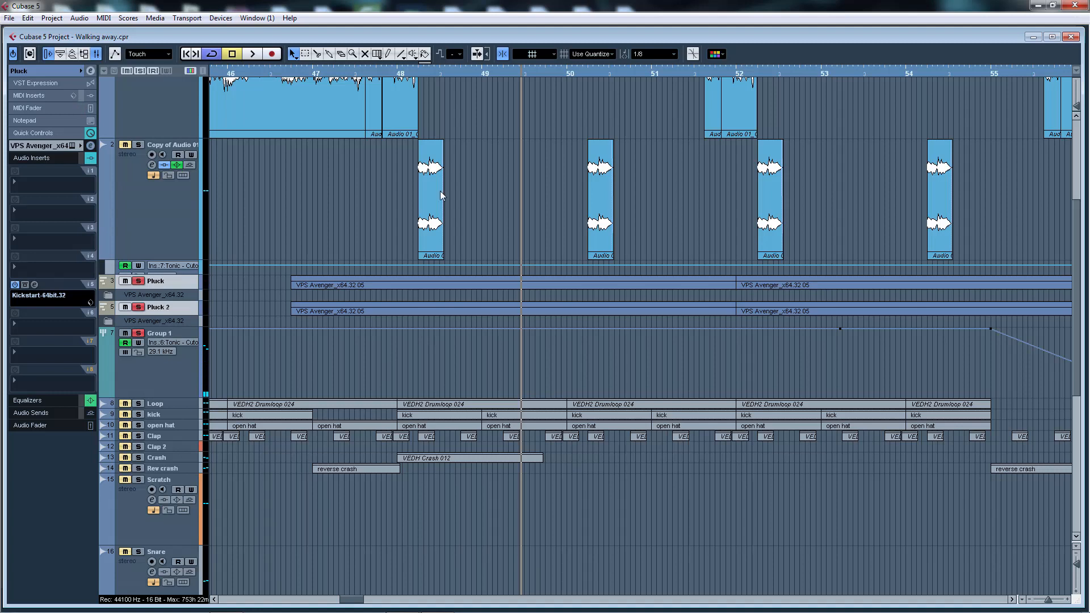
- Inspect and audition the notes of the first Pluck 2 clip in the Key Editor, close it and select the Pluck 2 track
double_click(455, 312)
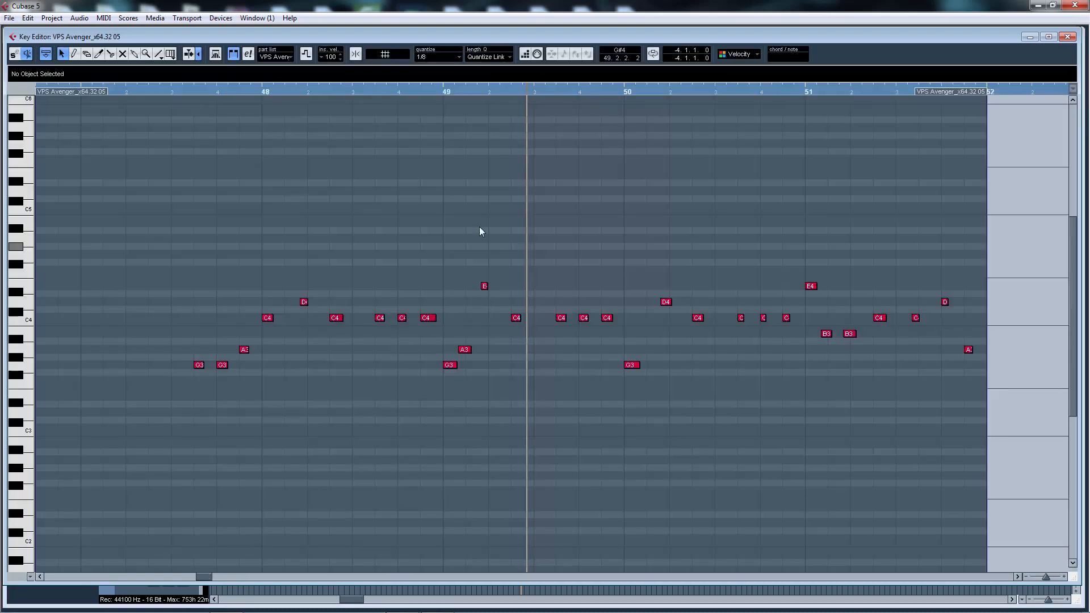
click(179, 94)
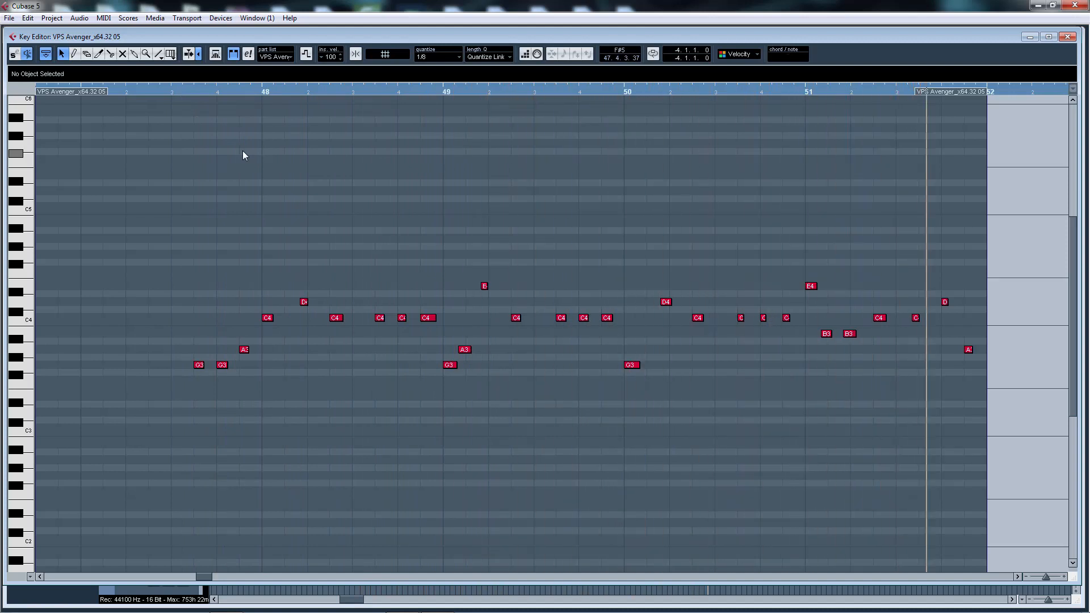
click(1068, 38)
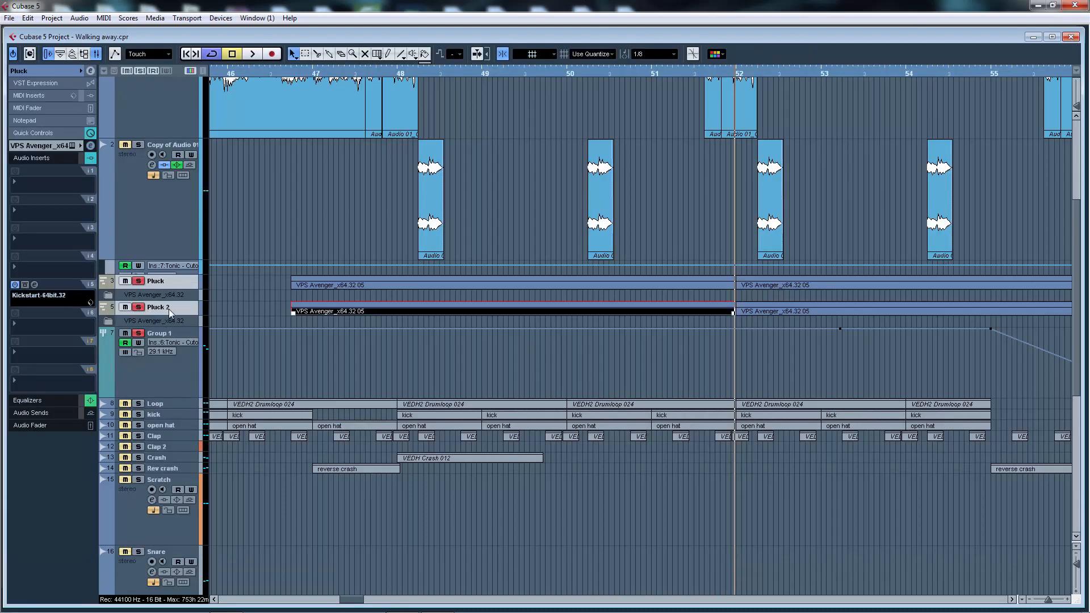
click(191, 310)
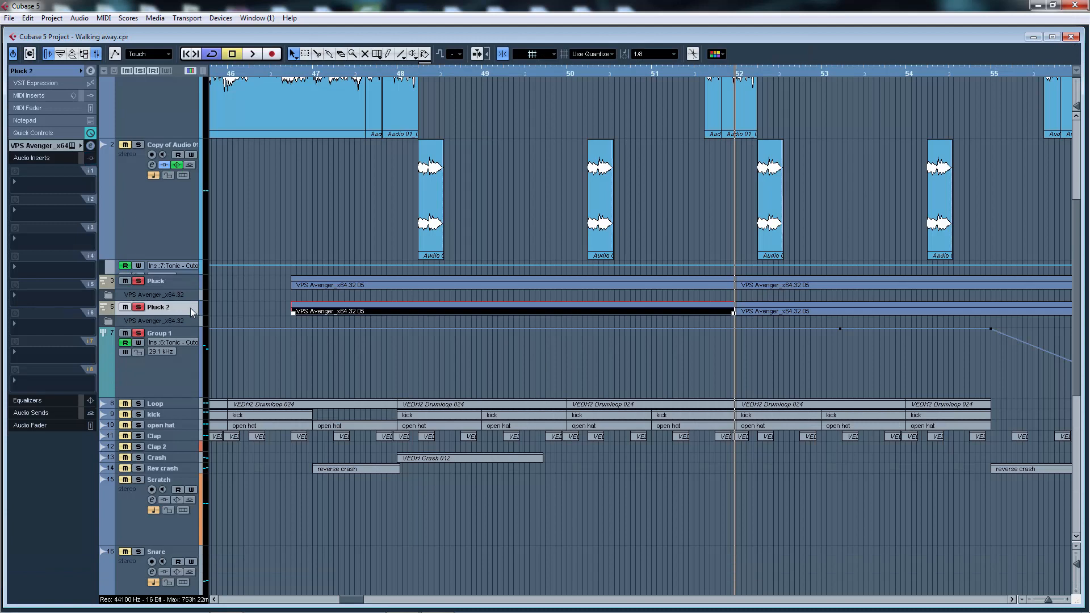
- Audition the soloed Copy of Audio 01 and Pluck tracks from just before bar 48, adding the Bass track to the solo
scroll(534, 167, up, 3)
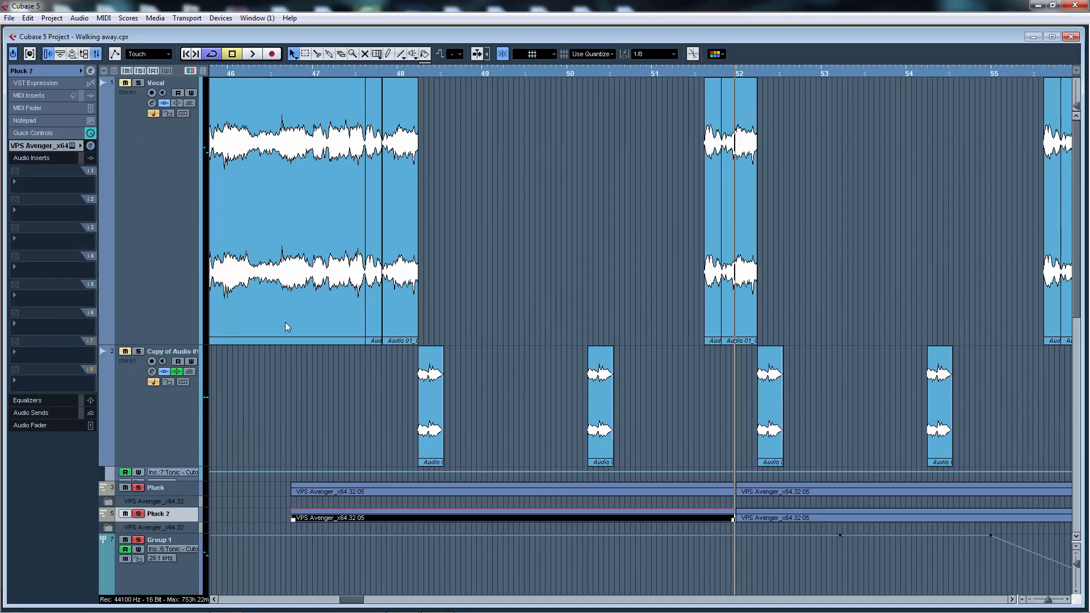
click(382, 71)
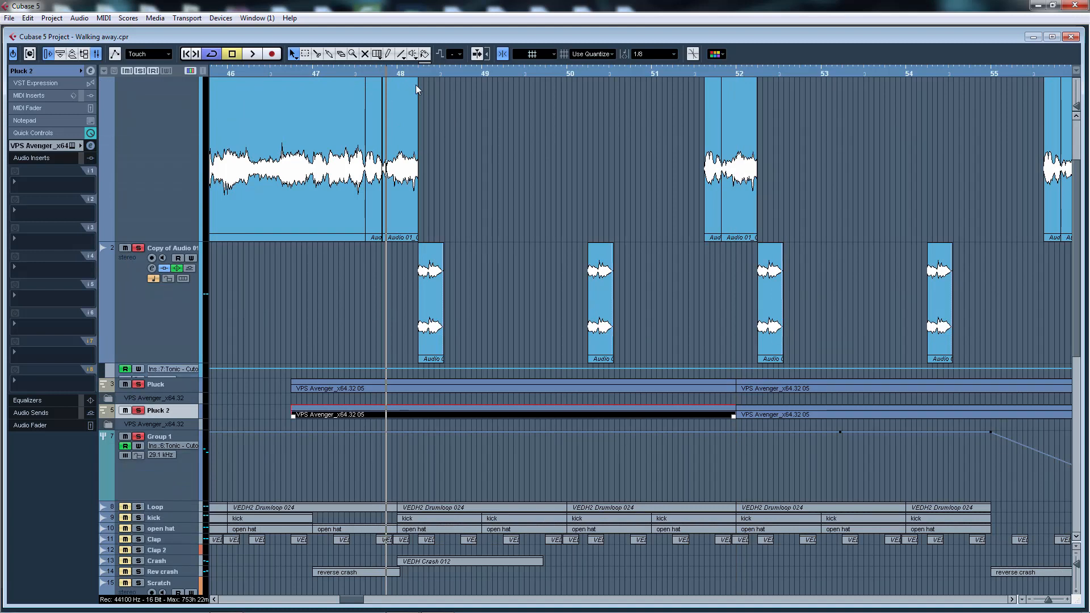
key(space)
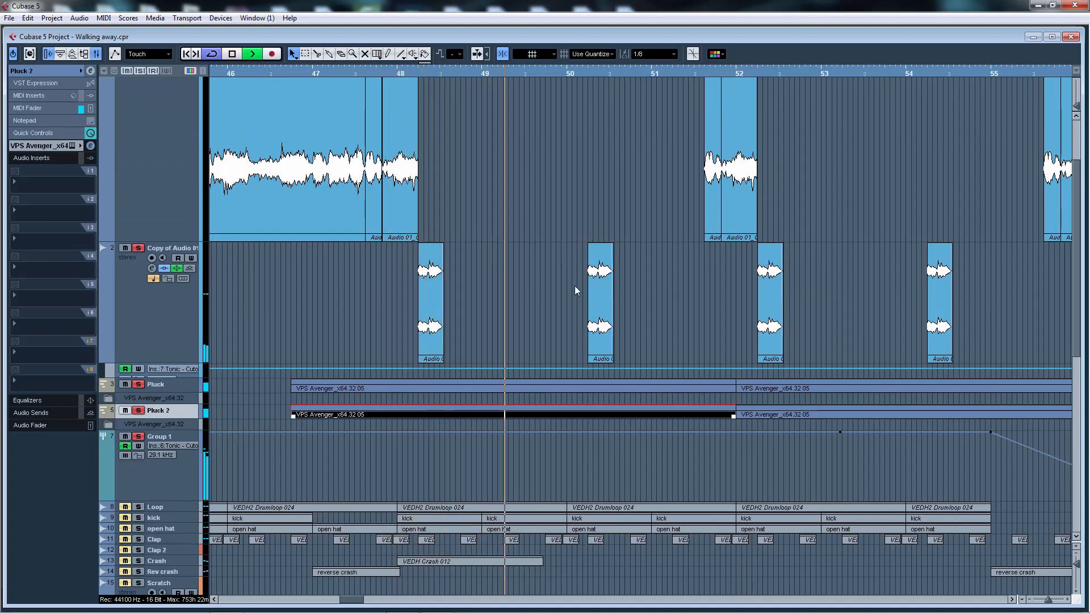
scroll(570, 298, down, 6)
scroll(567, 311, down, 3)
click(138, 330)
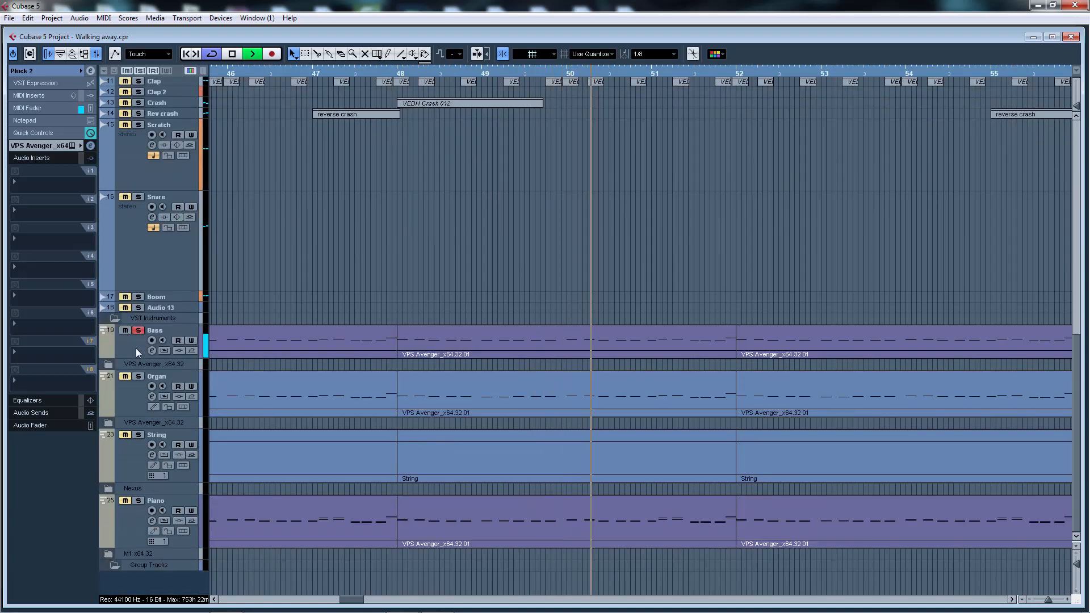
scroll(288, 304, up, 8)
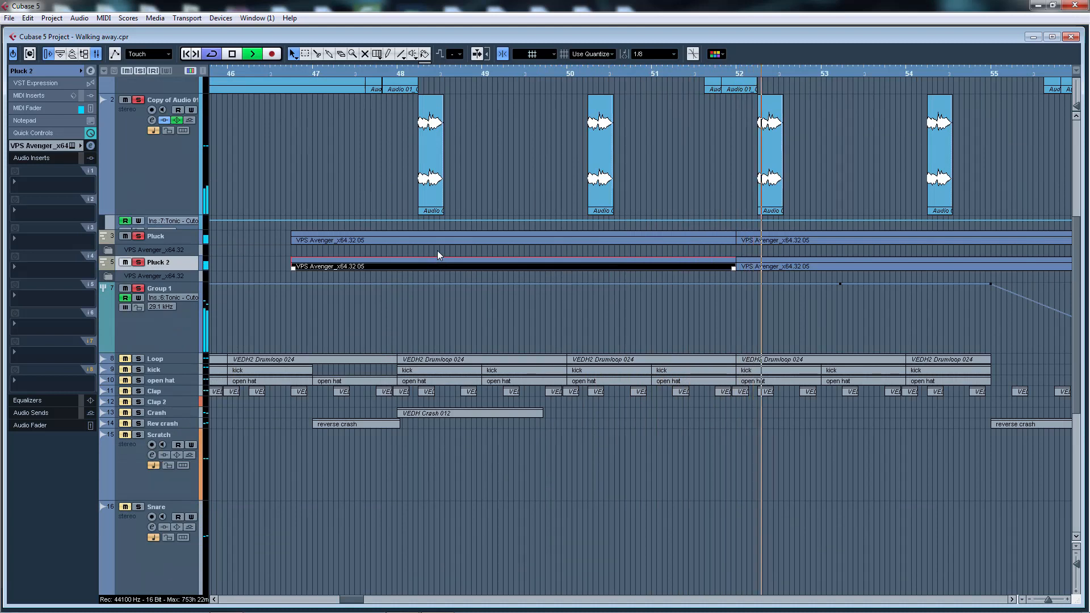
key(space)
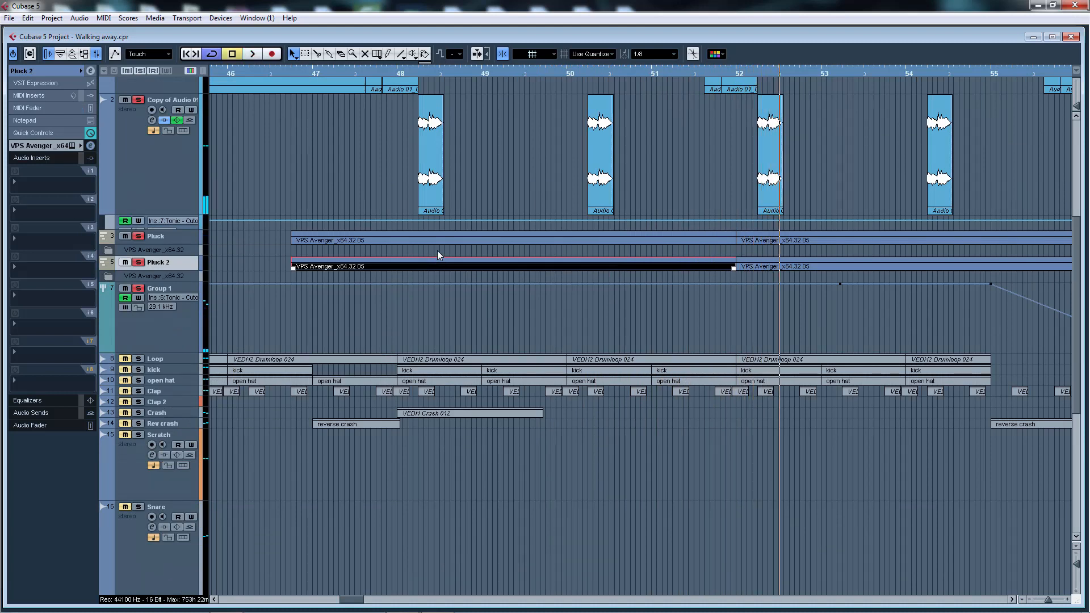
- Clear the solo on all tracks and resume playback of the full arrangement from about the middle of bar 53
click(140, 71)
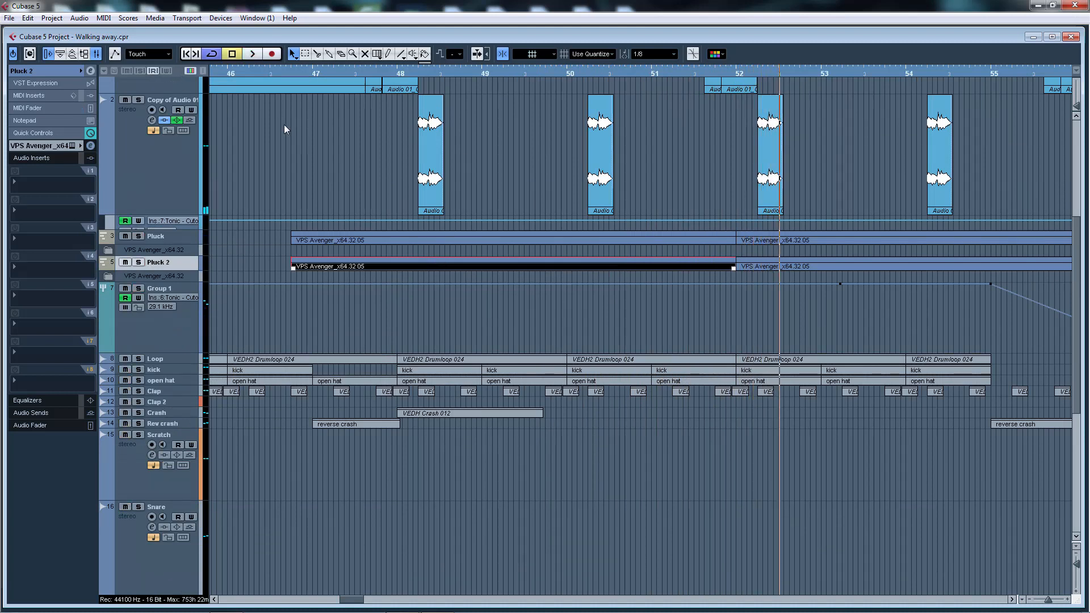
click(299, 71)
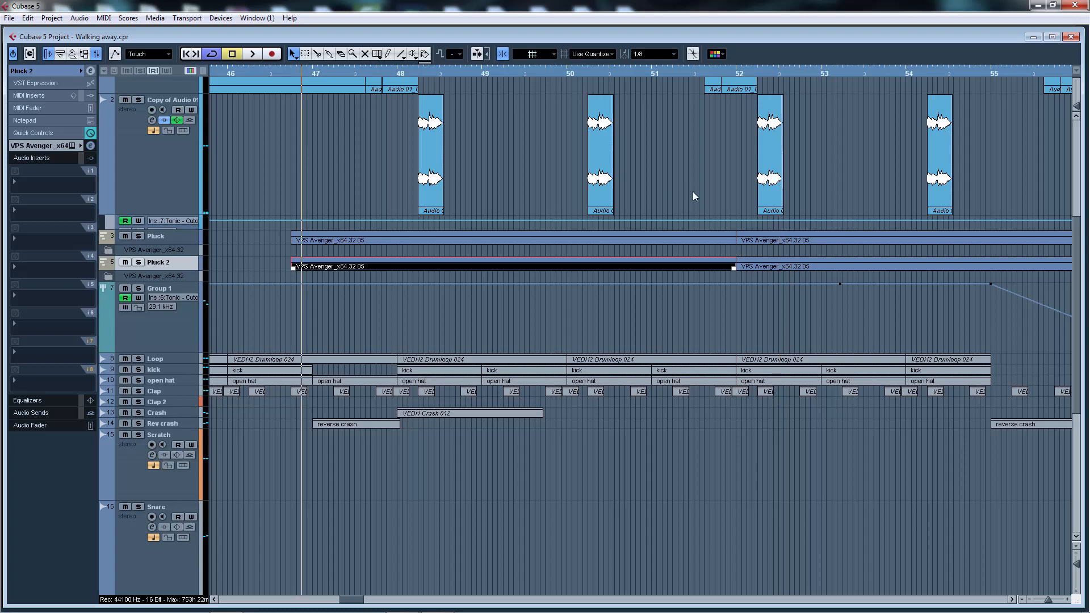
key(g)
key(g)
key(g)
key(g)
key(g)
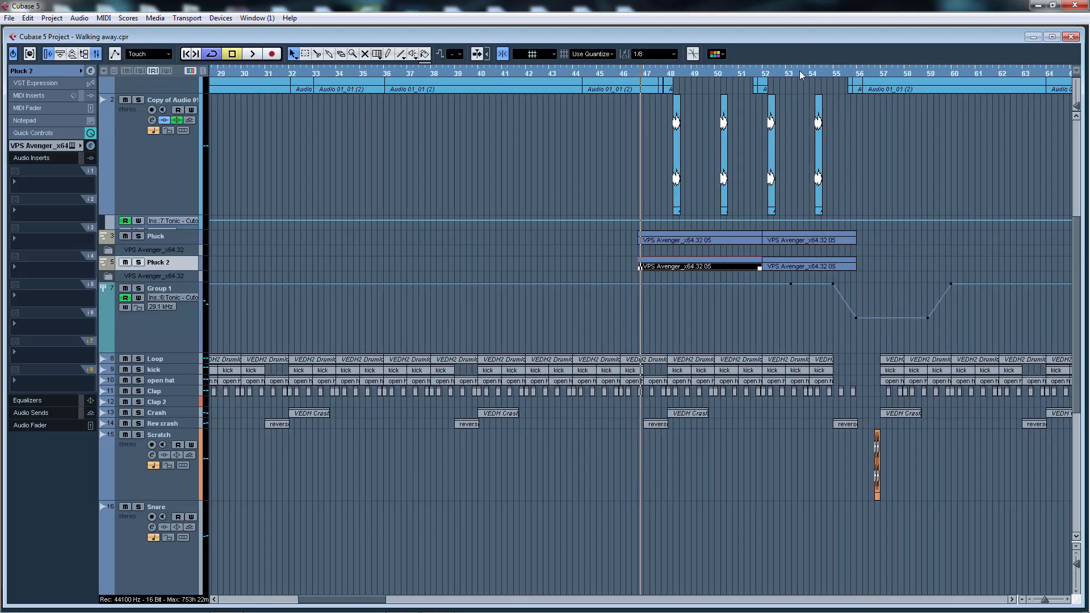
click(799, 71)
drag(904, 137, 1057, 164)
key(space)
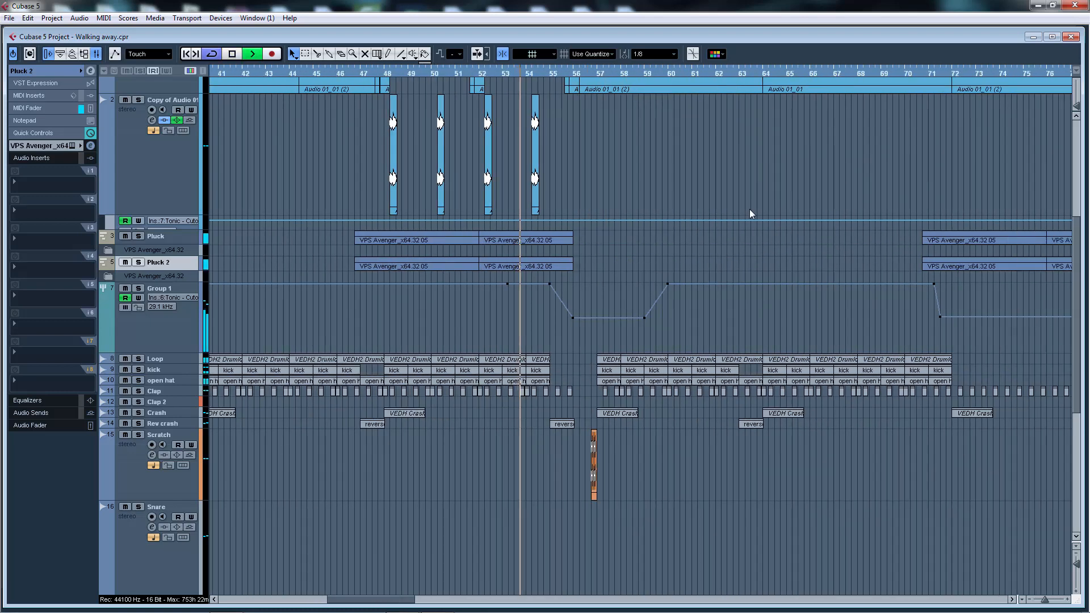
- Follow the drum, Bass, Organ, String and Piano tracks through the break at bar 56
scroll(740, 210, up, 5)
scroll(737, 216, down, 10)
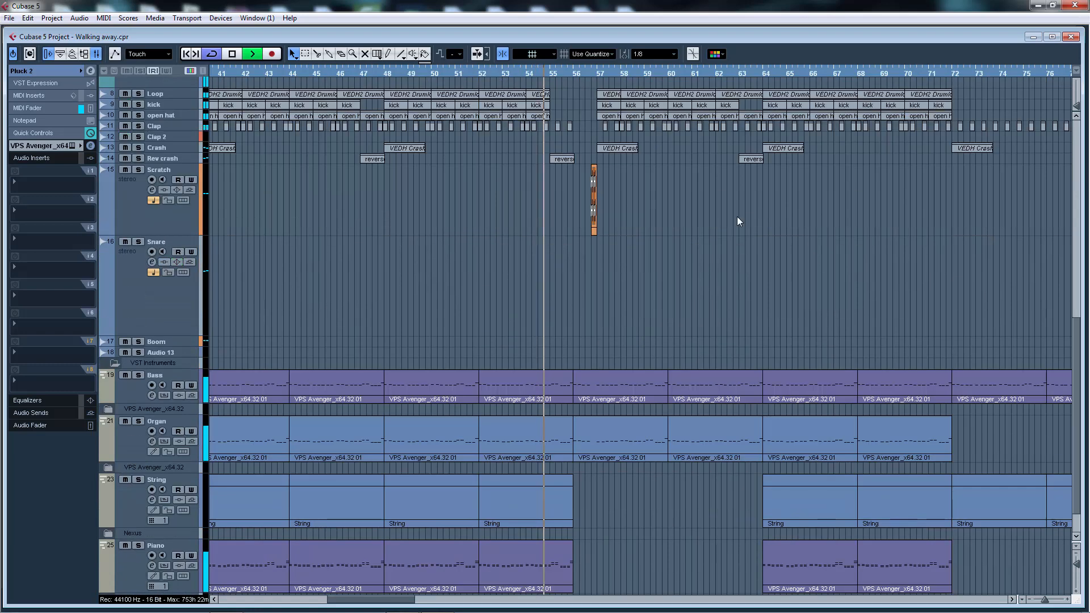
scroll(738, 221, down, 2)
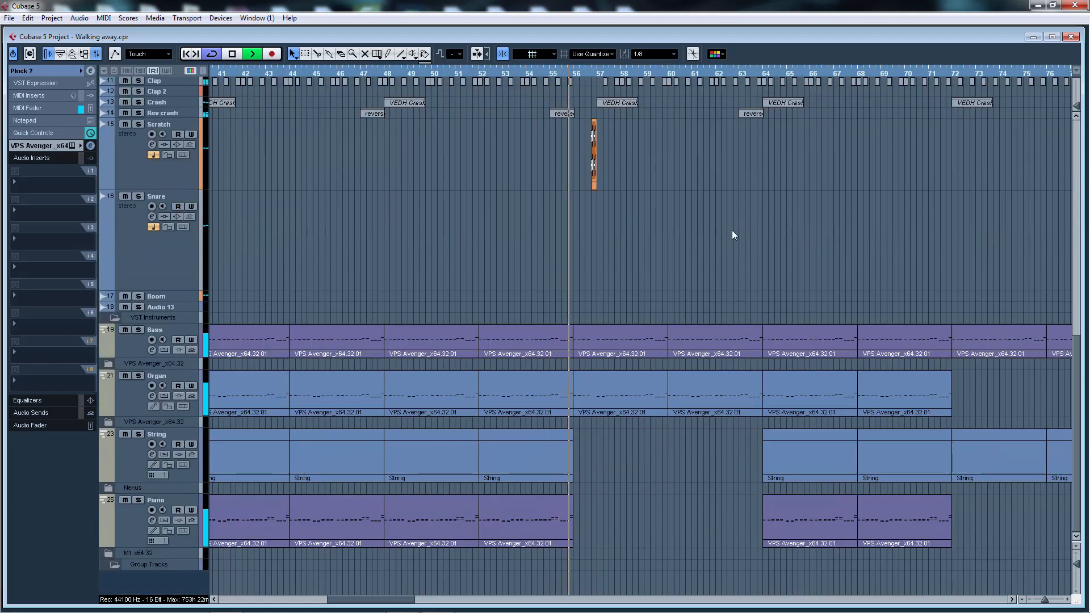
scroll(727, 239, up, 12)
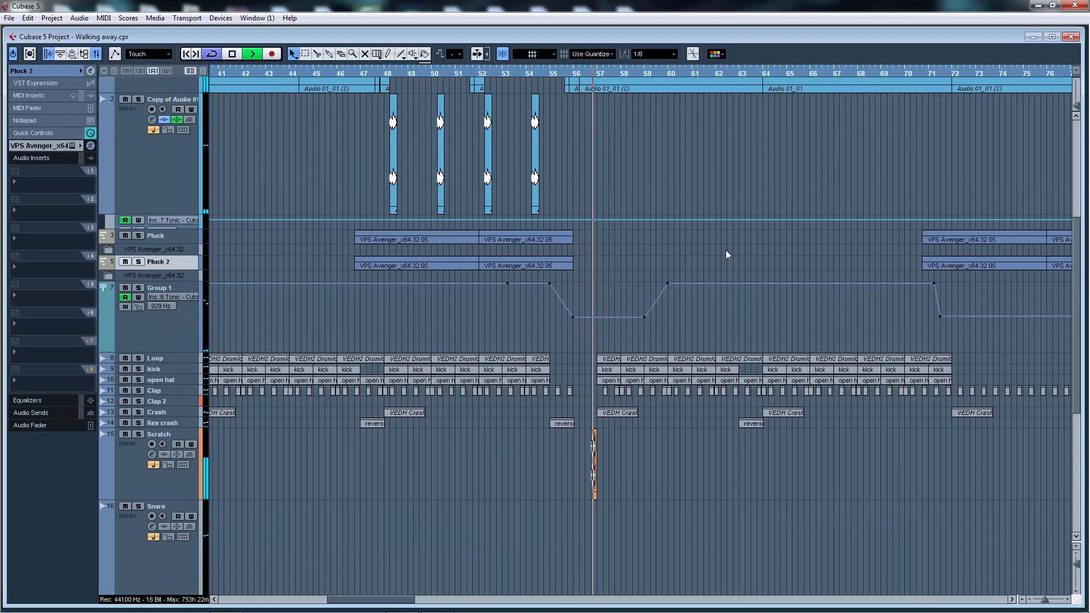
- Examine the Scratch clip before bar 57 and the surrounding drum clips up close, and stop playback at bar 59
key(h)
key(h)
key(h)
key(h)
key(h)
key(h)
key(h)
key(h)
key(h)
key(h)
key(h)
key(h)
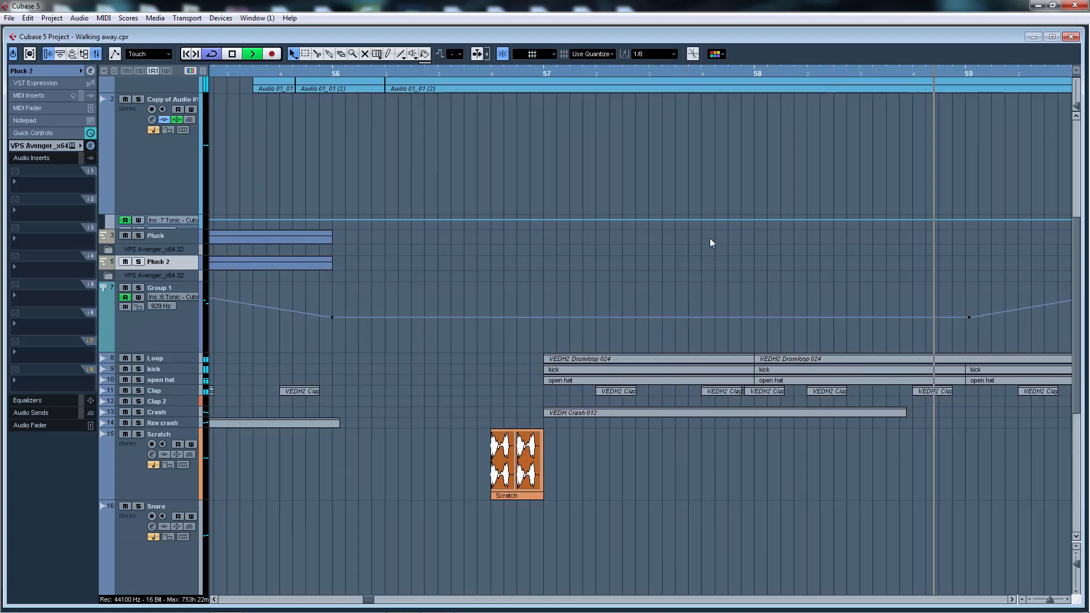
key(space)
- Select the Vocal track and replay the break from bar 56, following the Bass, Organ, Scratch and Vocal clips
click(184, 88)
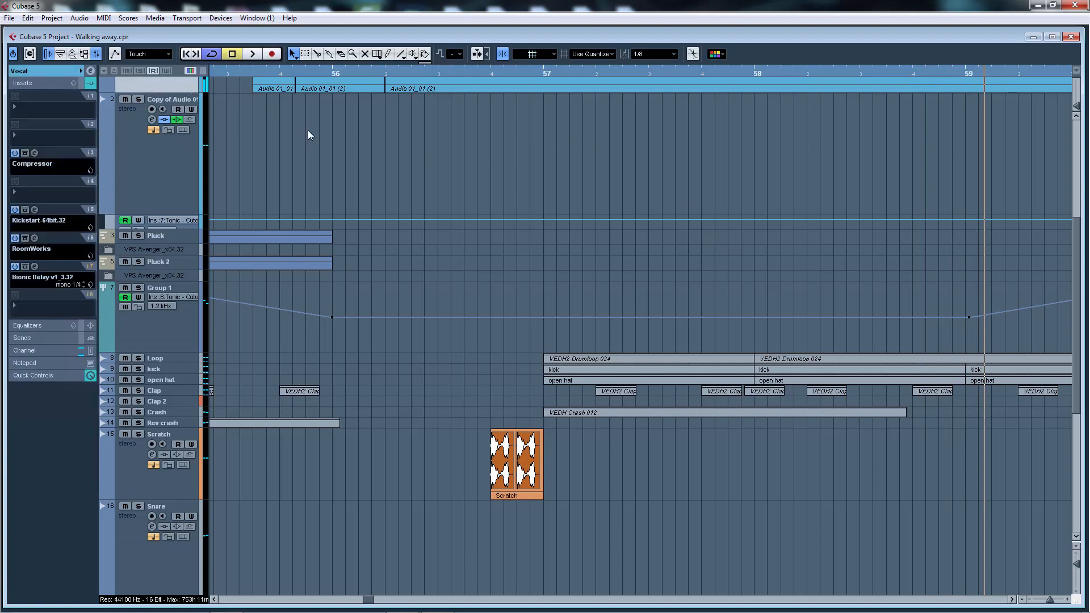
scroll(308, 131, up, 2)
scroll(438, 316, down, 5)
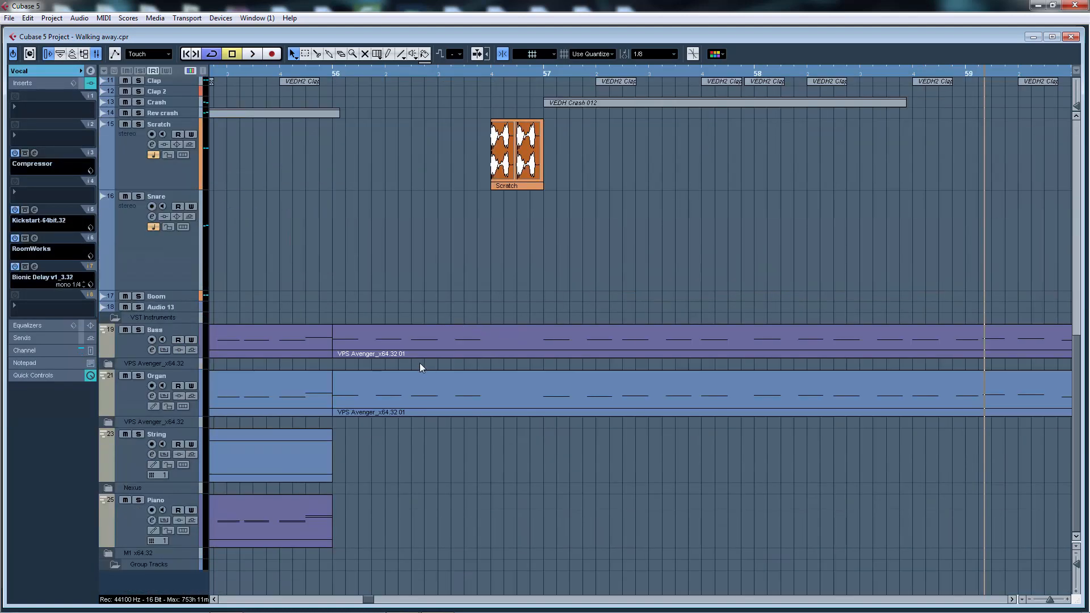
click(332, 72)
key(space)
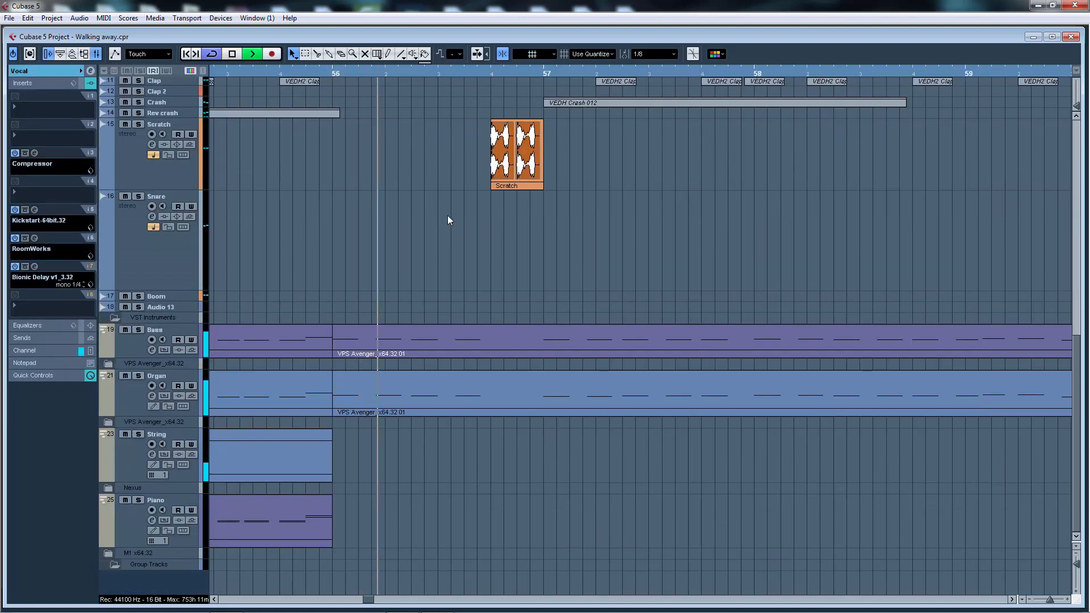
scroll(684, 238, up, 4)
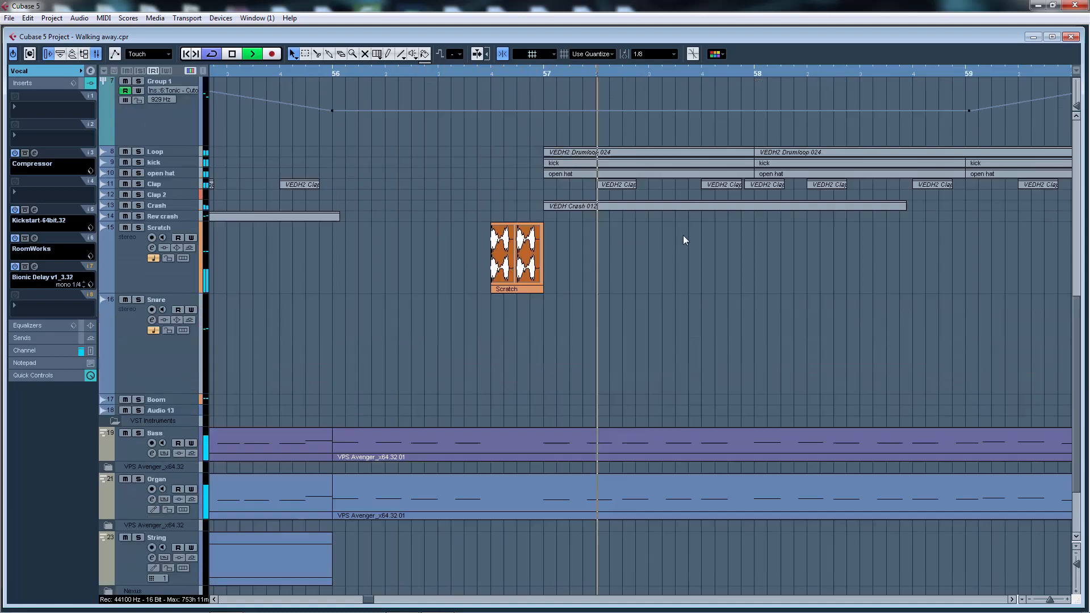
scroll(682, 235, up, 6)
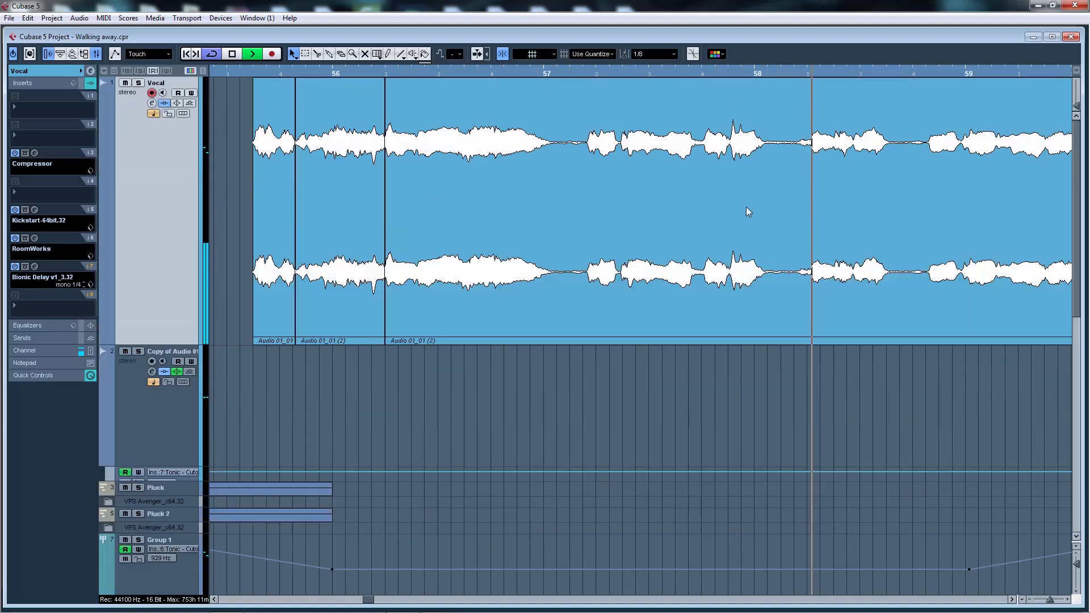
- Solo the Vocal track and audition it from the start of its clips before bar 56 to bar 58
key(g)
key(space)
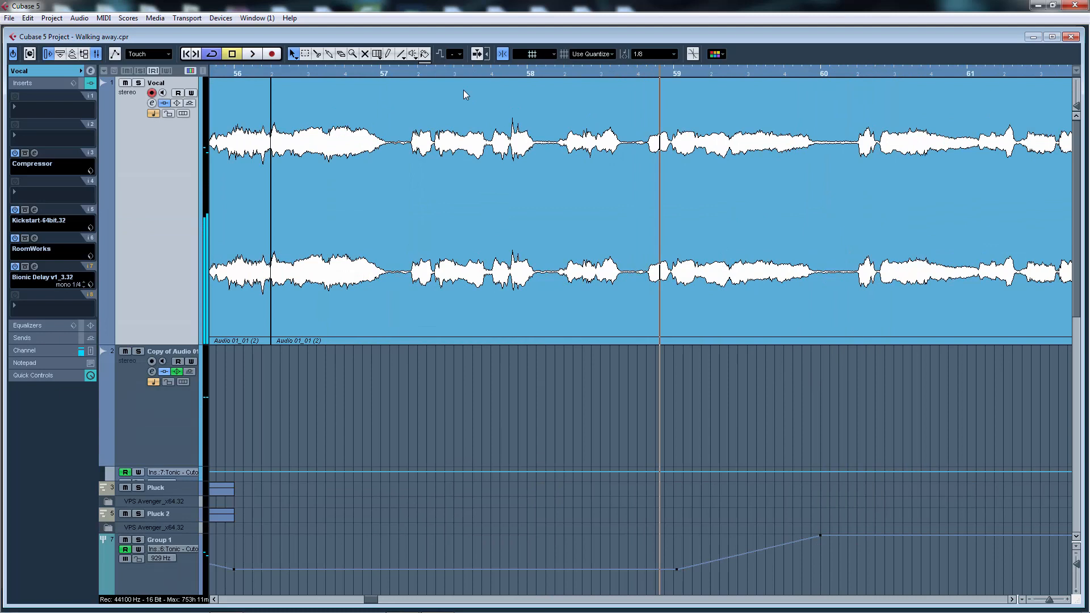
click(398, 69)
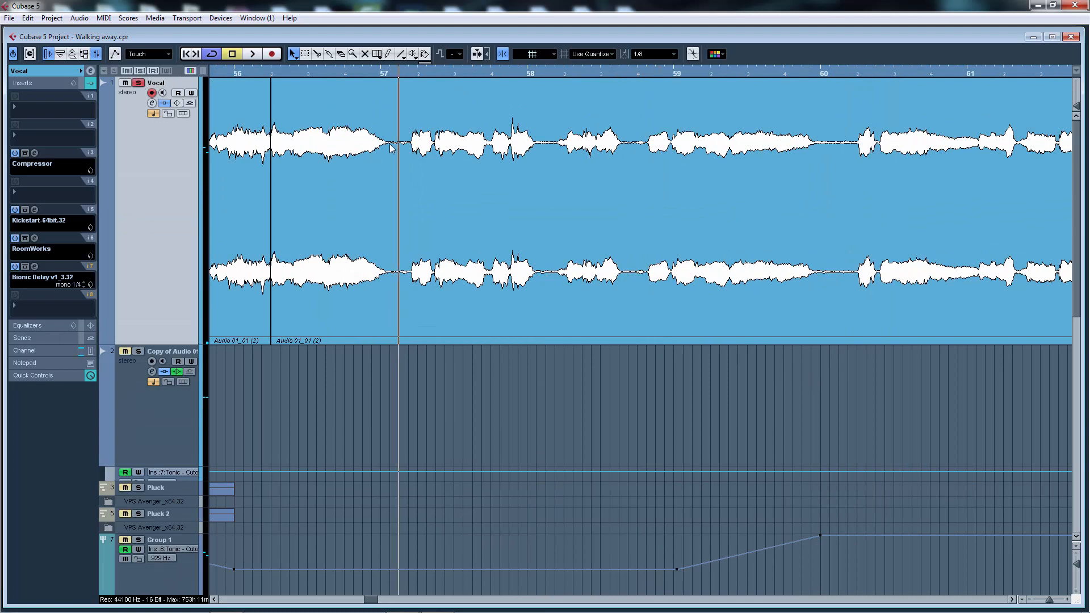
key(g)
click(486, 73)
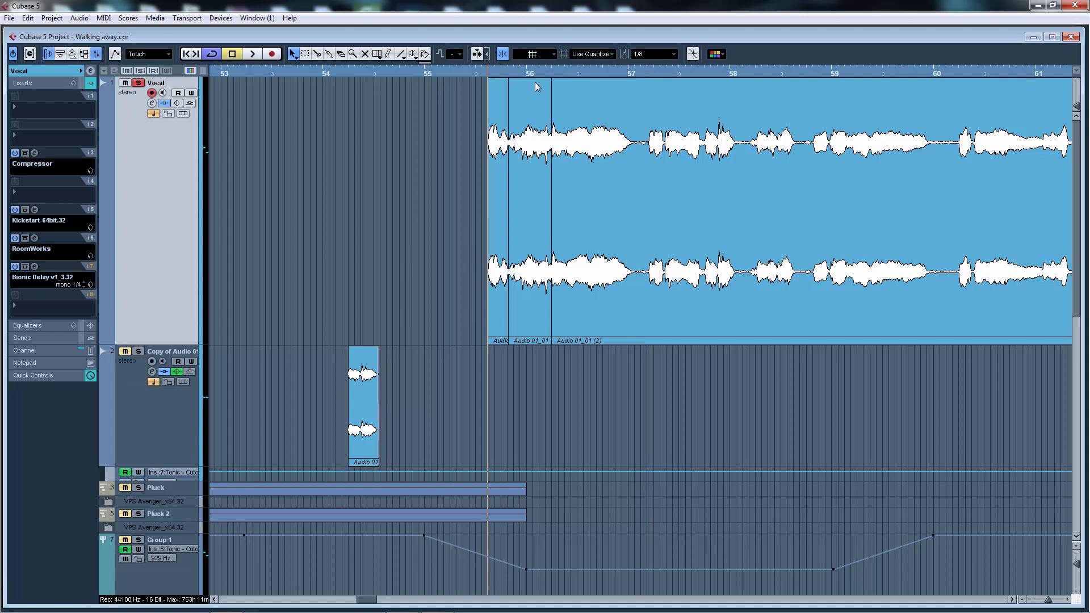
key(space)
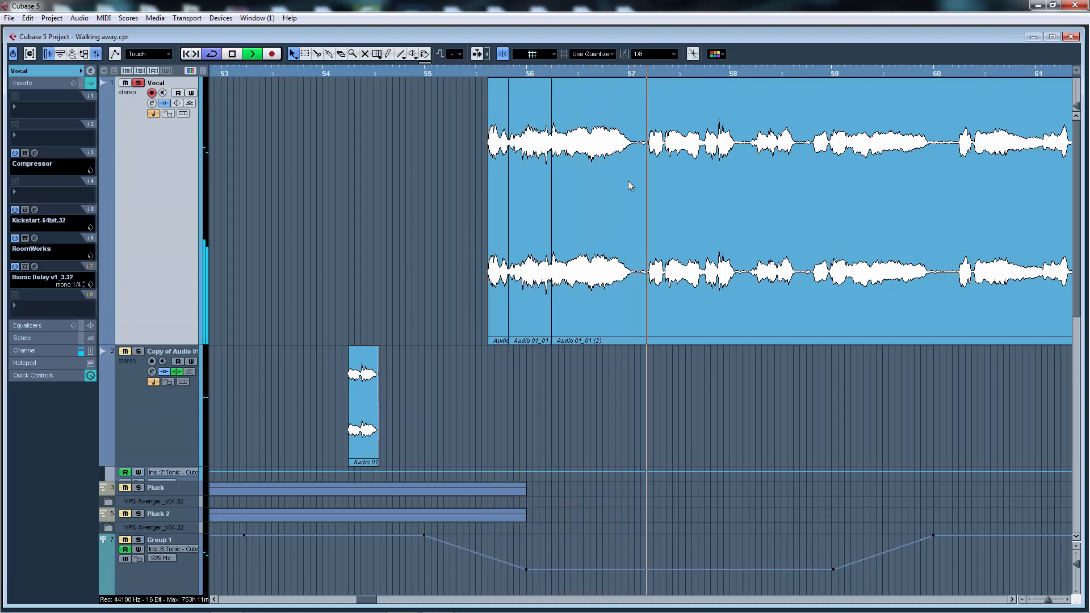
key(space)
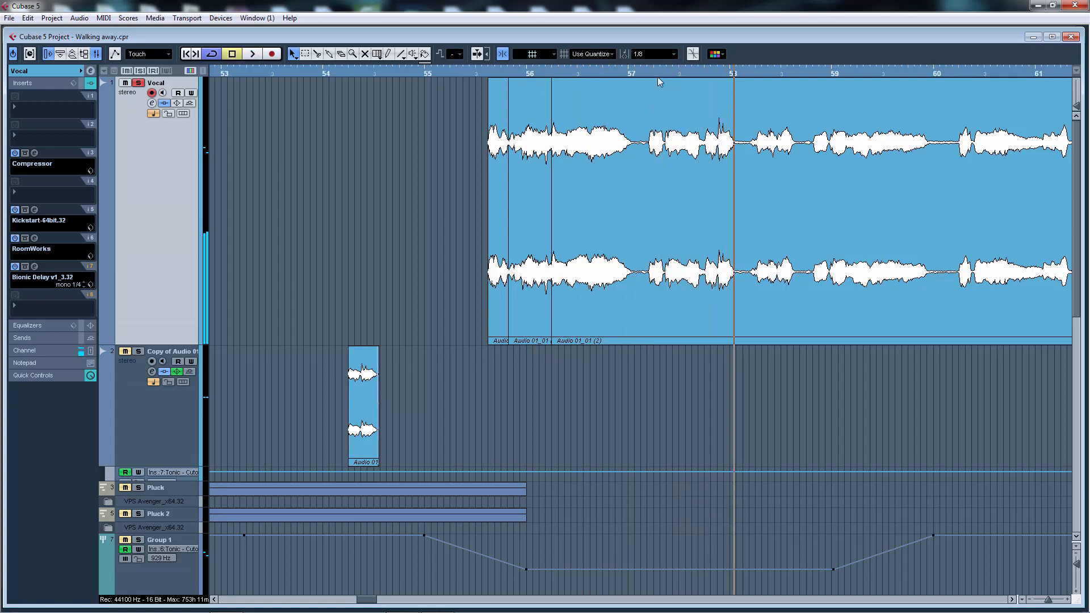
- Zoom in on the Vocal waveform after bar 57 and open the clip that starts after bar 56 in the Sample Editor
click(664, 74)
key(h)
key(h)
key(h)
key(h)
key(h)
key(h)
click(611, 182)
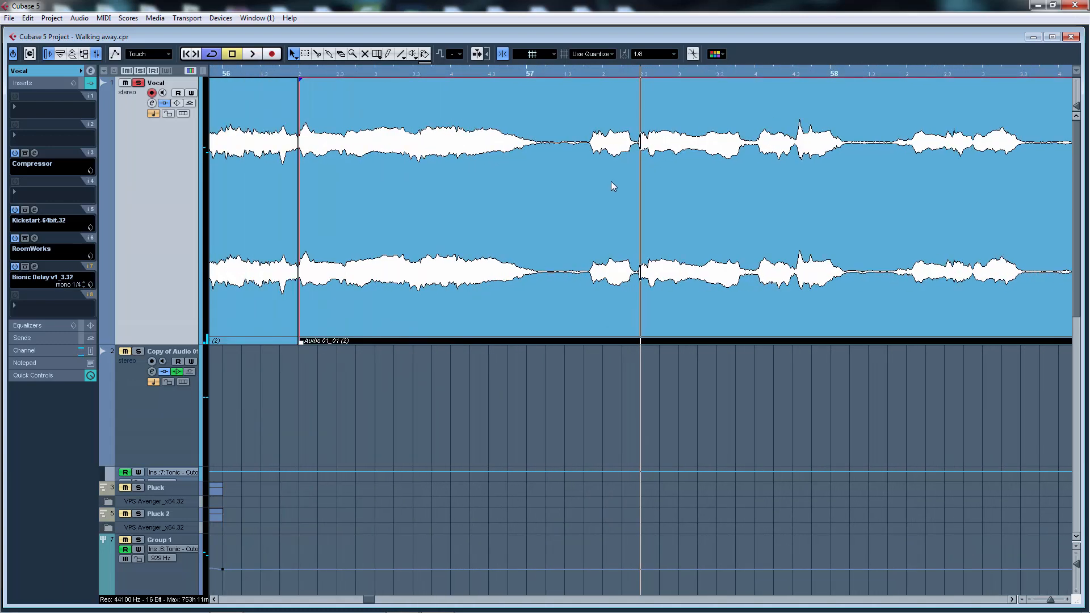
double_click(611, 182)
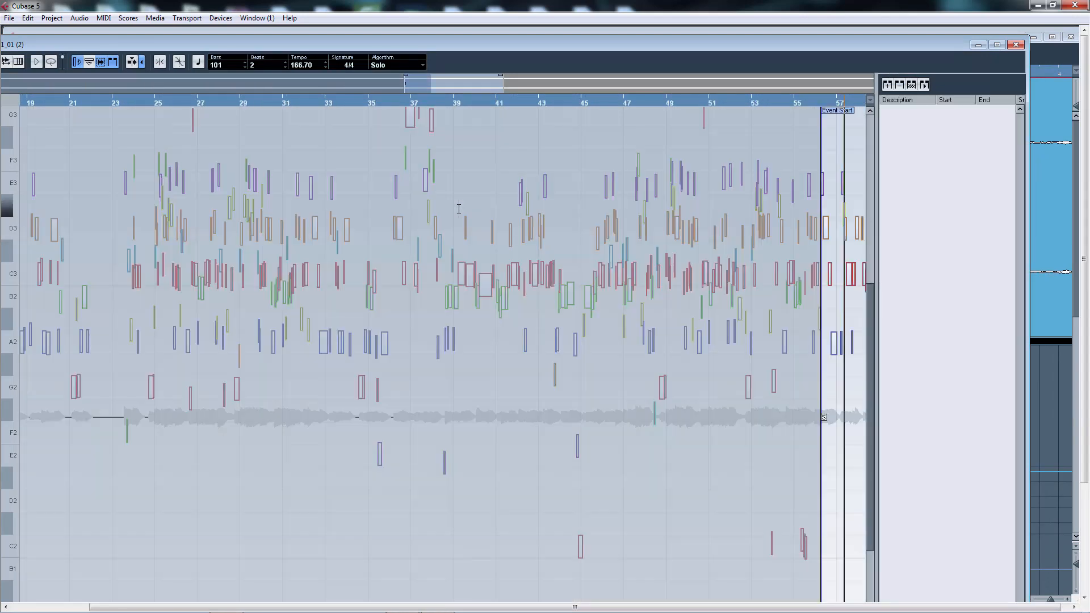
- Place the cursor at about bar 56 and examine the vocal's pitch segments between the clip's event start and event end
key(g)
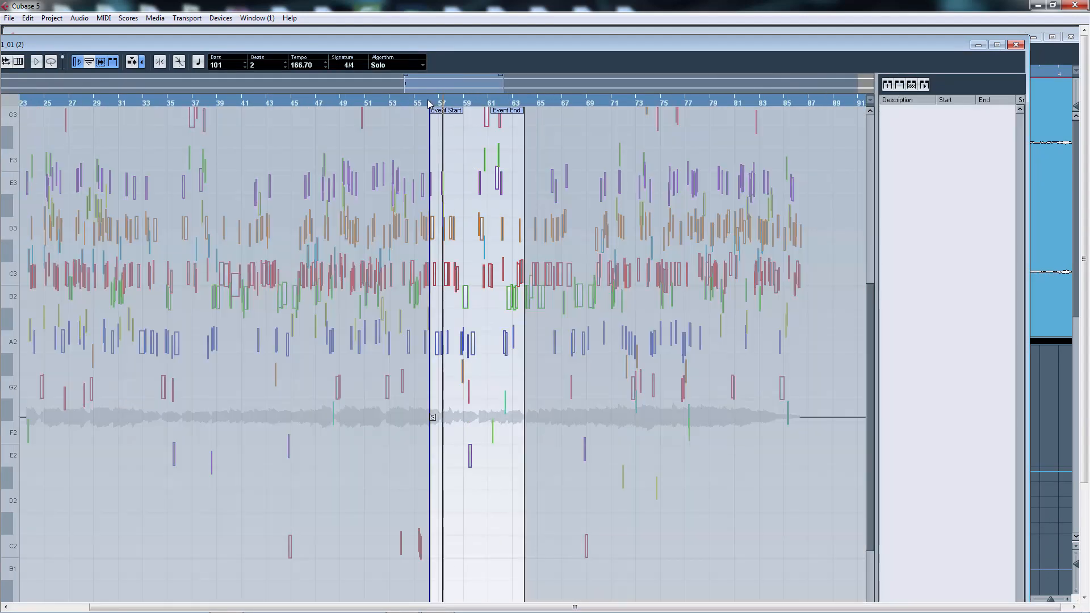
click(429, 102)
key(h)
key(h)
key(h)
key(h)
key(h)
key(h)
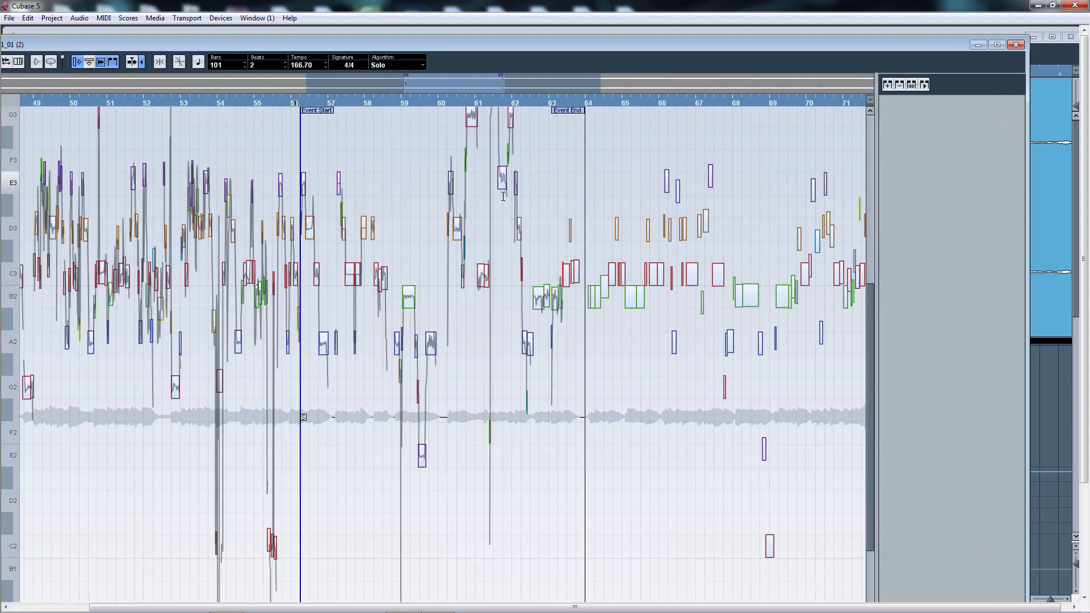
key(h)
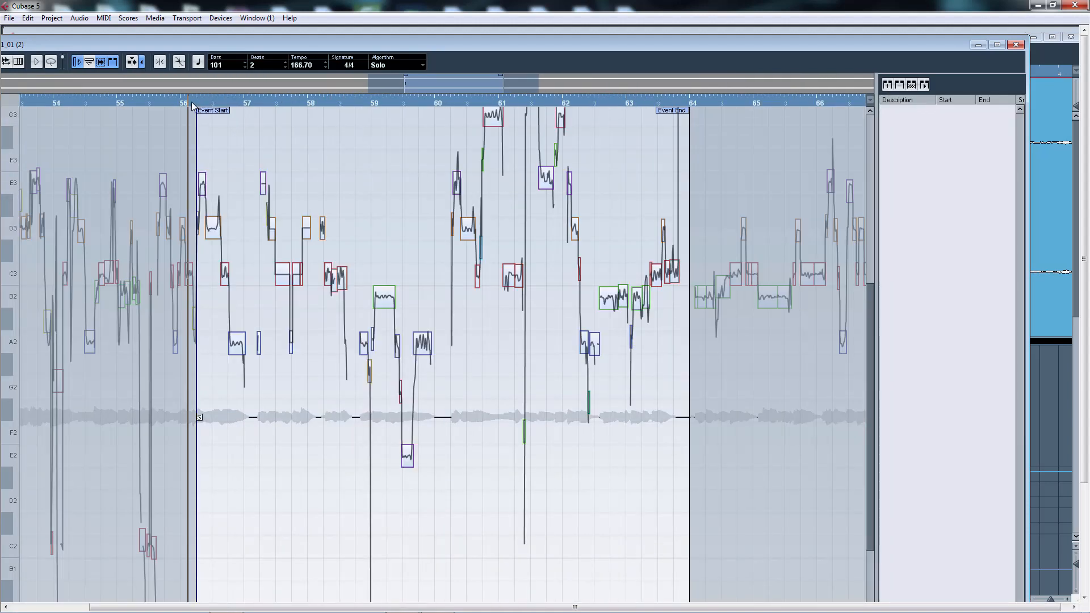
- Audition the vocal from about bar 56 to past bar 58, following its pitch segments up close
key(space)
key(h)
key(h)
key(h)
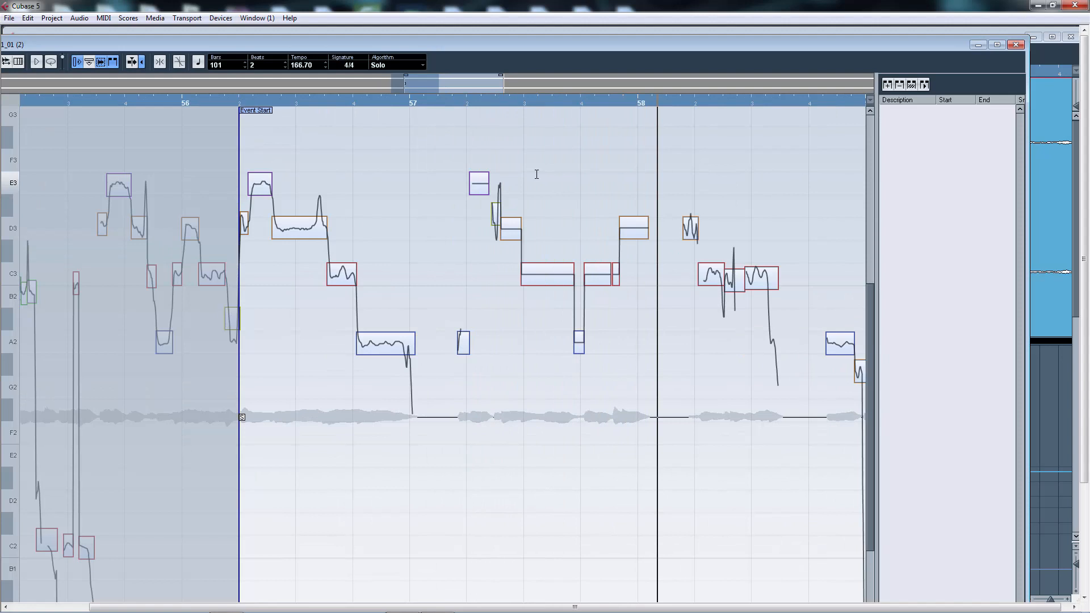
- Examine the flattened vocal pitch segments between bars 57 and 58 up close, and close the Sample Editor
click(455, 102)
key(h)
key(h)
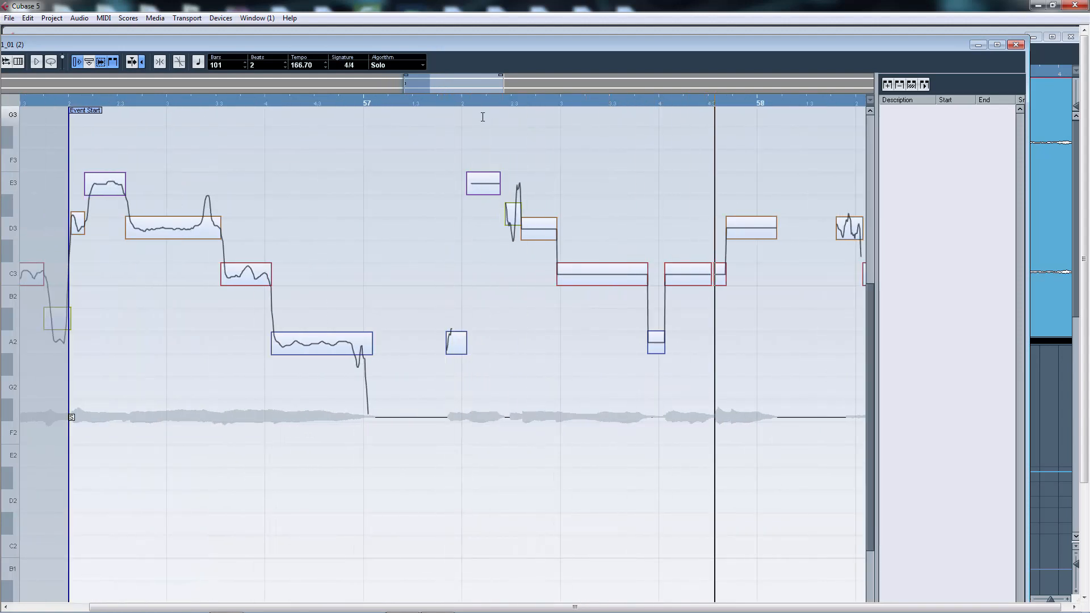
click(1015, 45)
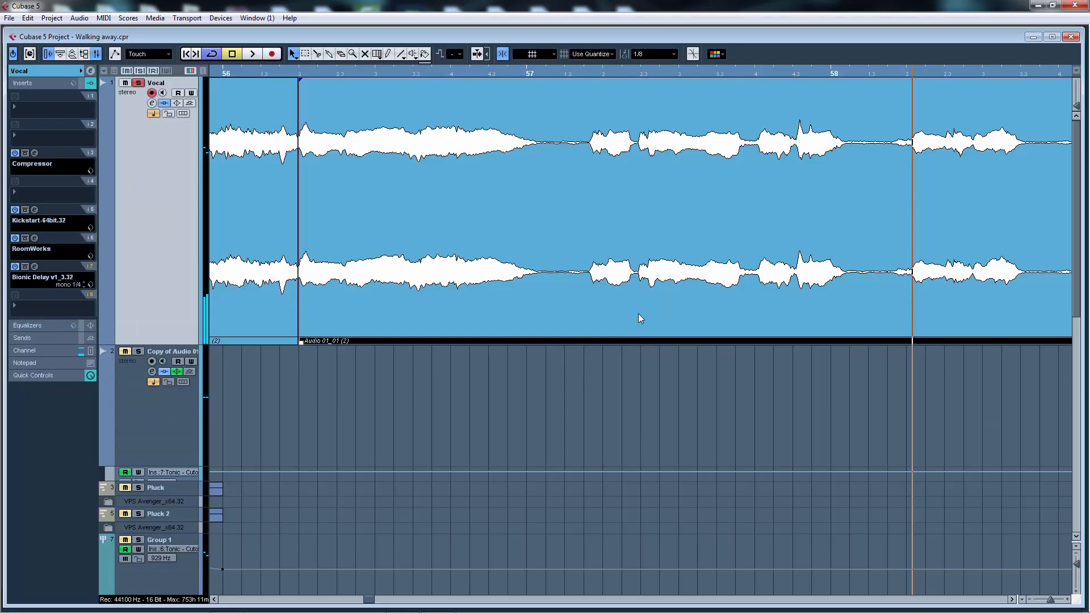
- Clear the Vocal solo and play the full arrangement from about bar 58, following the Vocal clips to just past bar 65
key(g)
key(g)
key(space)
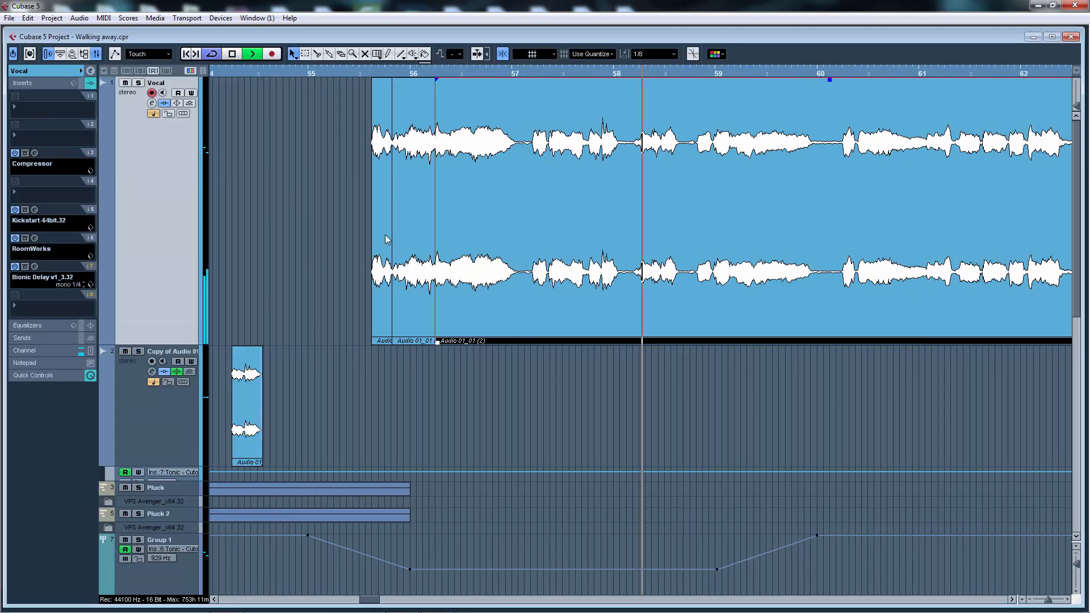
click(925, 426)
scroll(924, 426, right, 5)
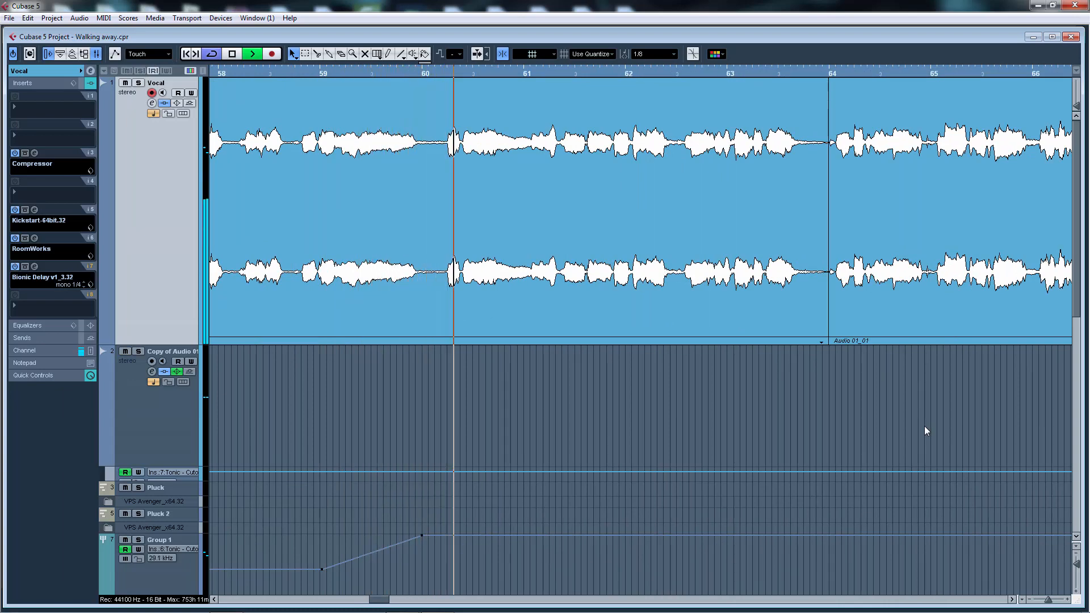
key(g)
key(g)
scroll(884, 405, right, 4)
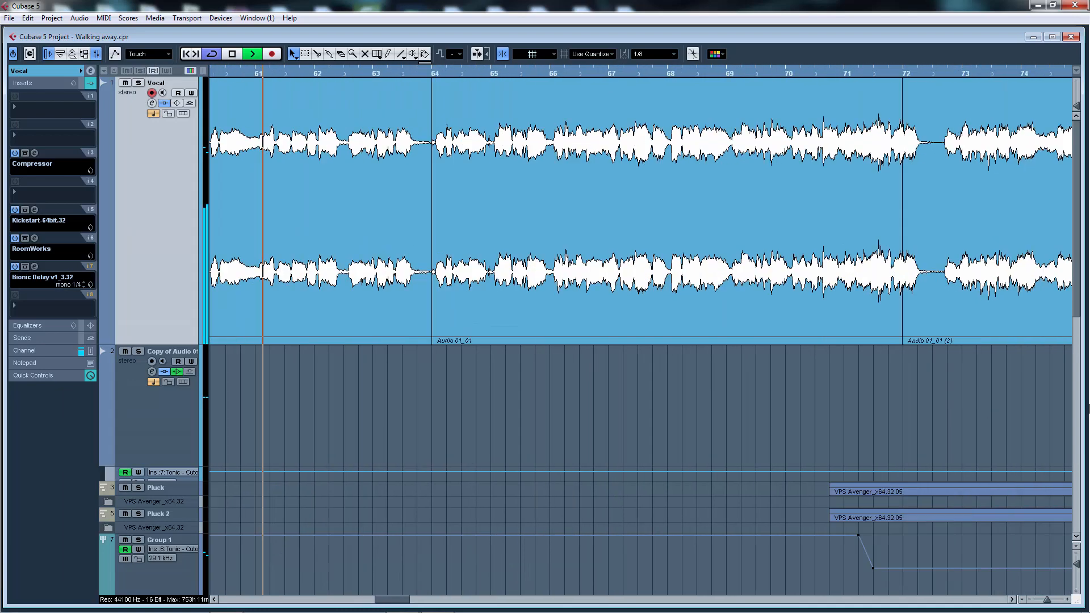
scroll(323, 397, left, 5)
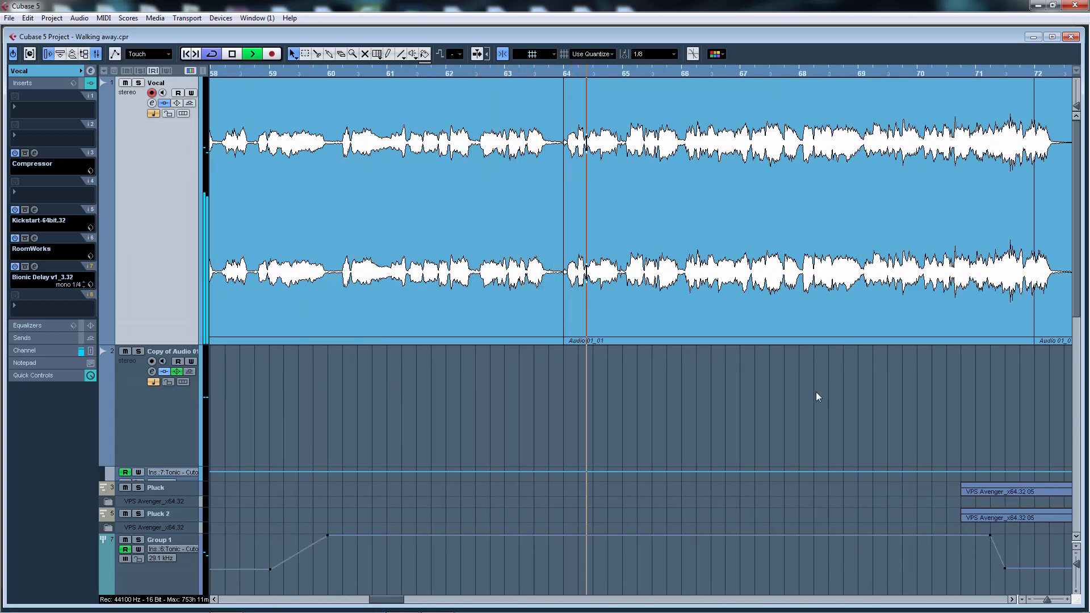
scroll(815, 392, down, 4)
scroll(815, 392, up, 4)
key(space)
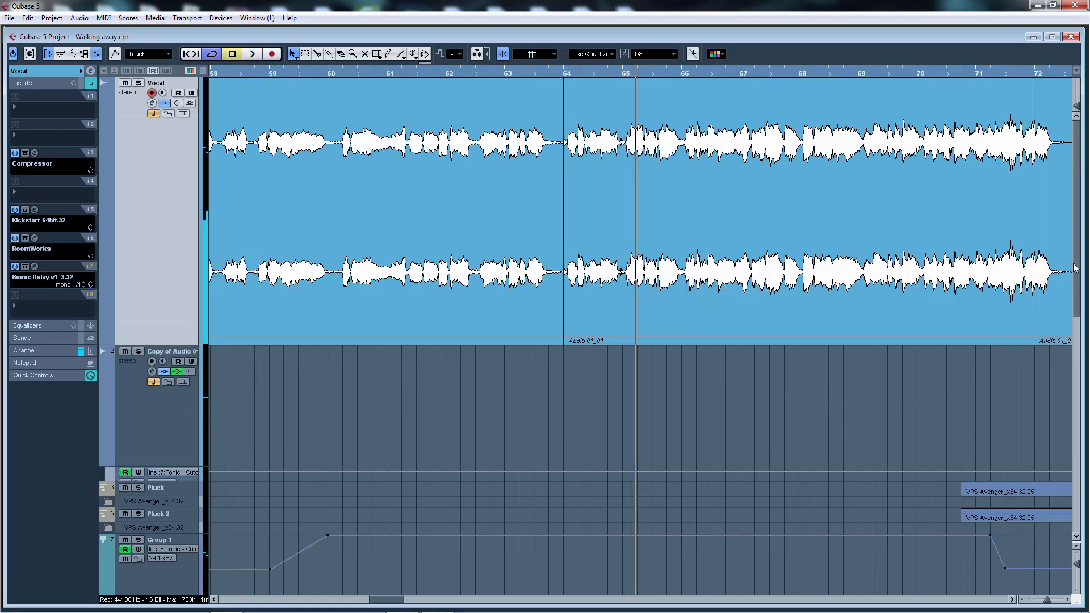
- Glance at the drum tracks, then solo the Vocal track and audition it from just before bar 64 to bar 65
drag(1079, 255, 1082, 291)
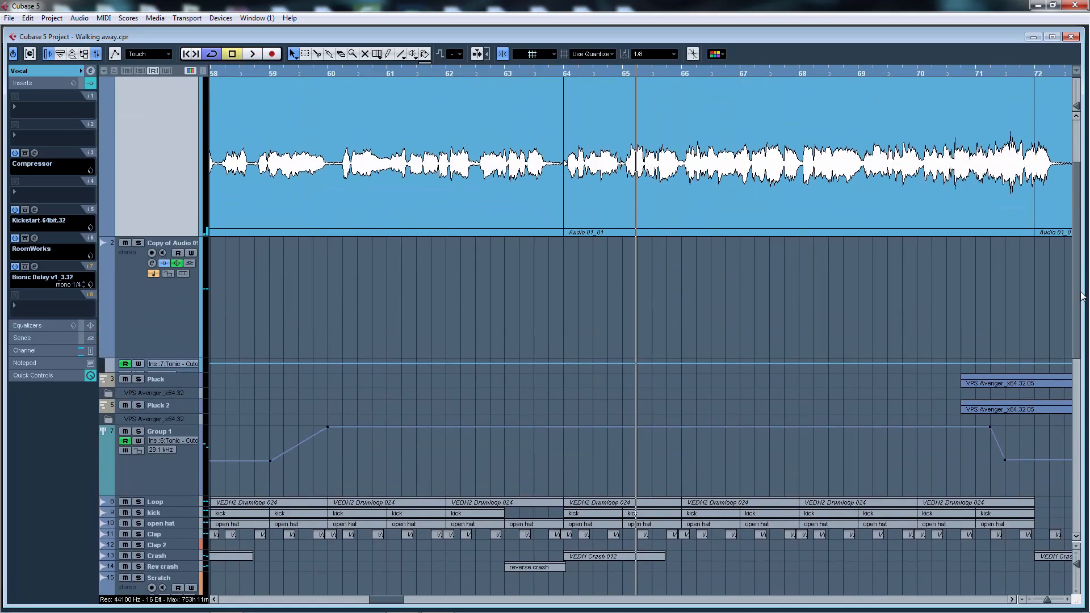
click(558, 77)
scroll(580, 130, up, 3)
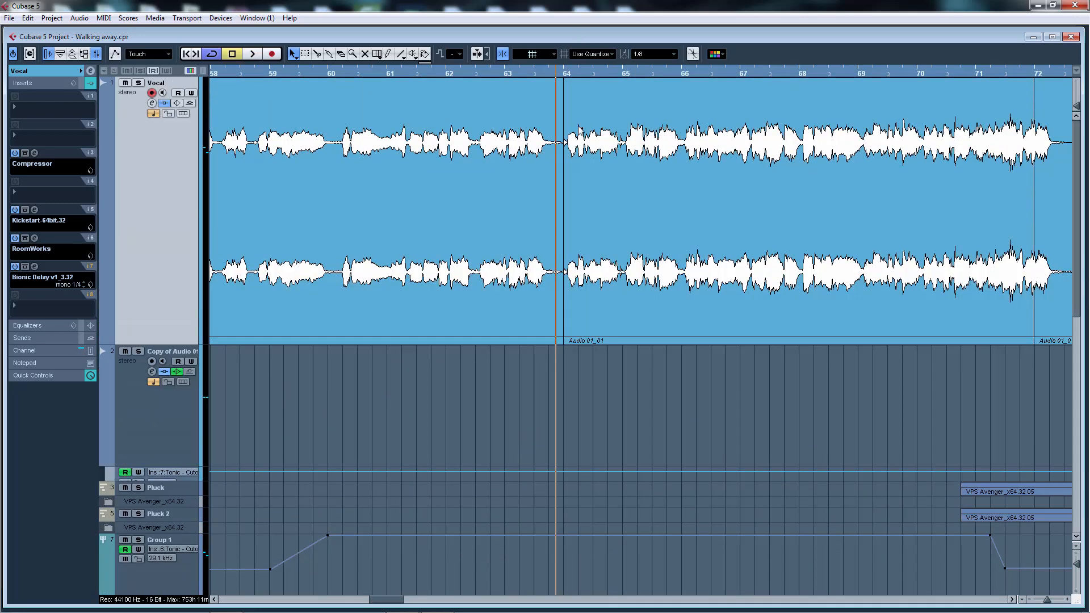
key(space)
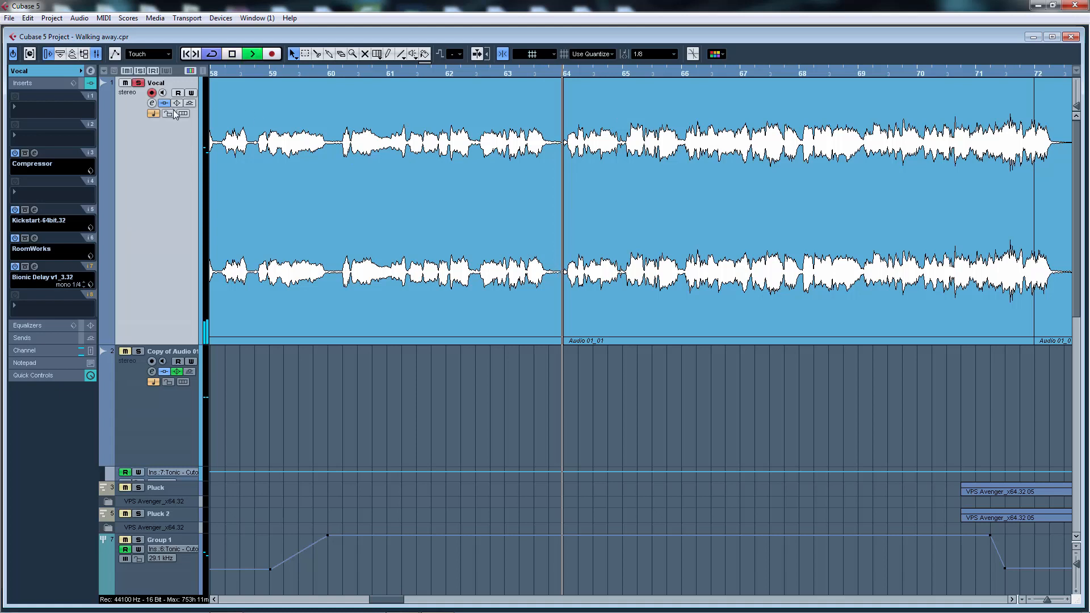
key(space)
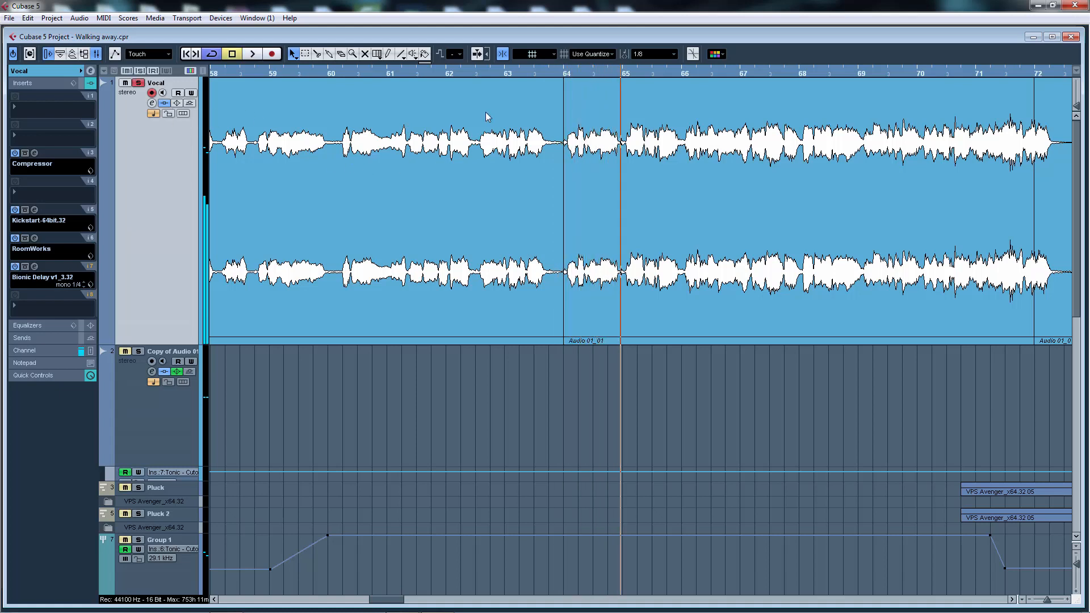
- Clear the Vocal solo and replay the full arrangement from just before bar 64, following the vocal, pluck and drum tracks past bar 72
click(556, 75)
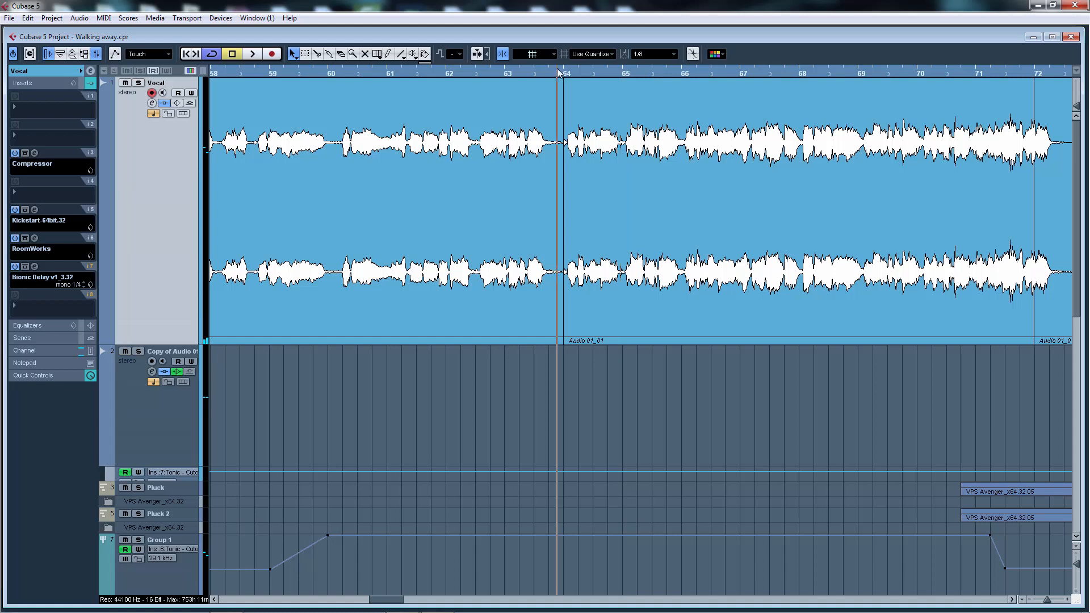
key(space)
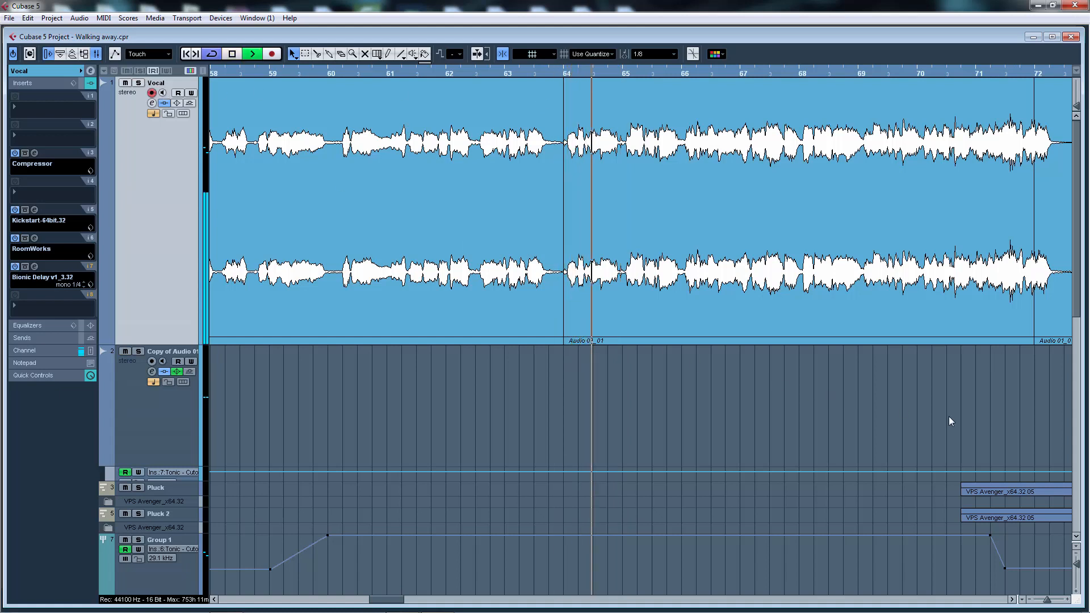
scroll(1021, 410, right, 10)
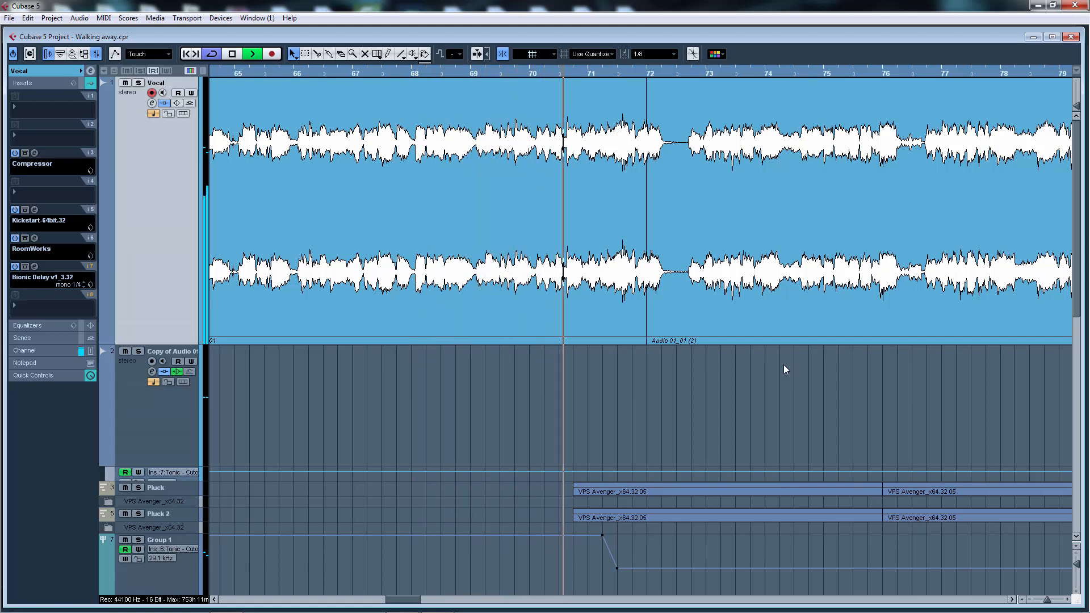
scroll(783, 366, down, 5)
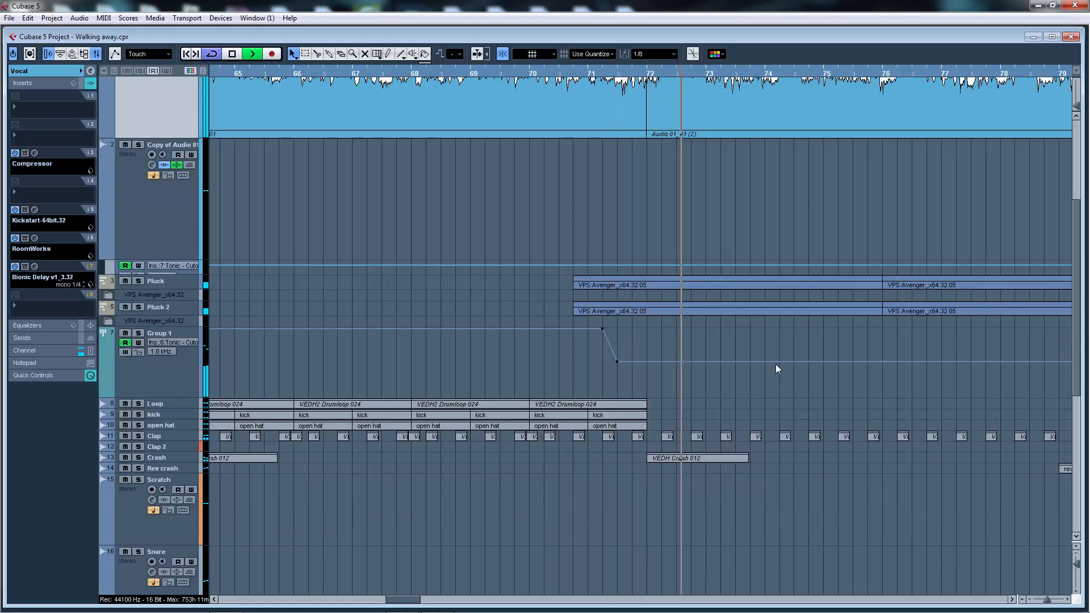
- Solo the Pluck, Pluck 2, Group 1, Clap and Clap 2 tracks and audition them together until about bar 76
key(space)
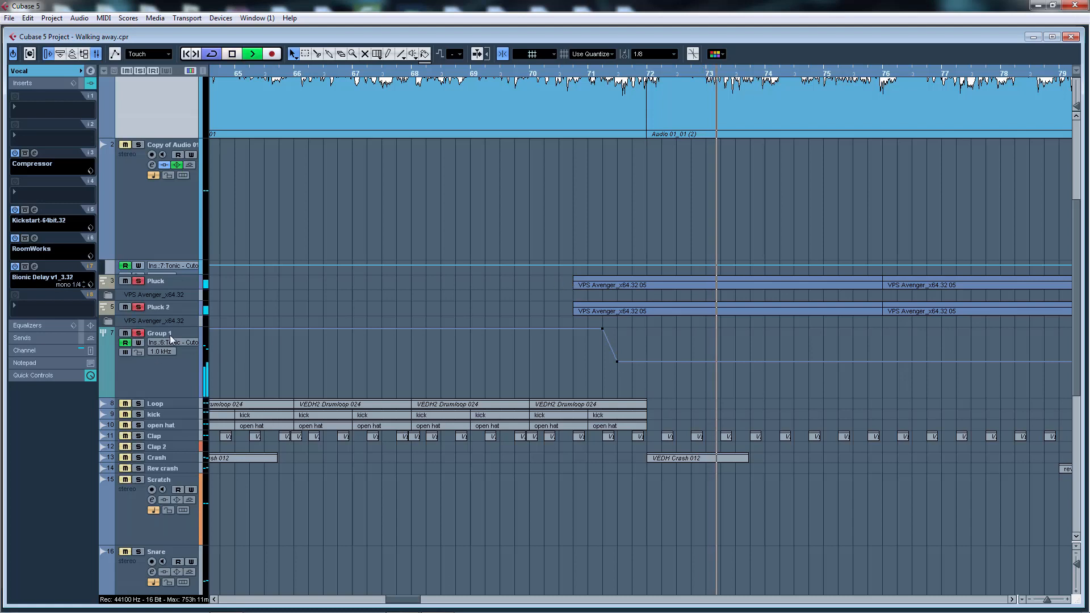
click(180, 377)
key(g)
key(g)
key(g)
key(g)
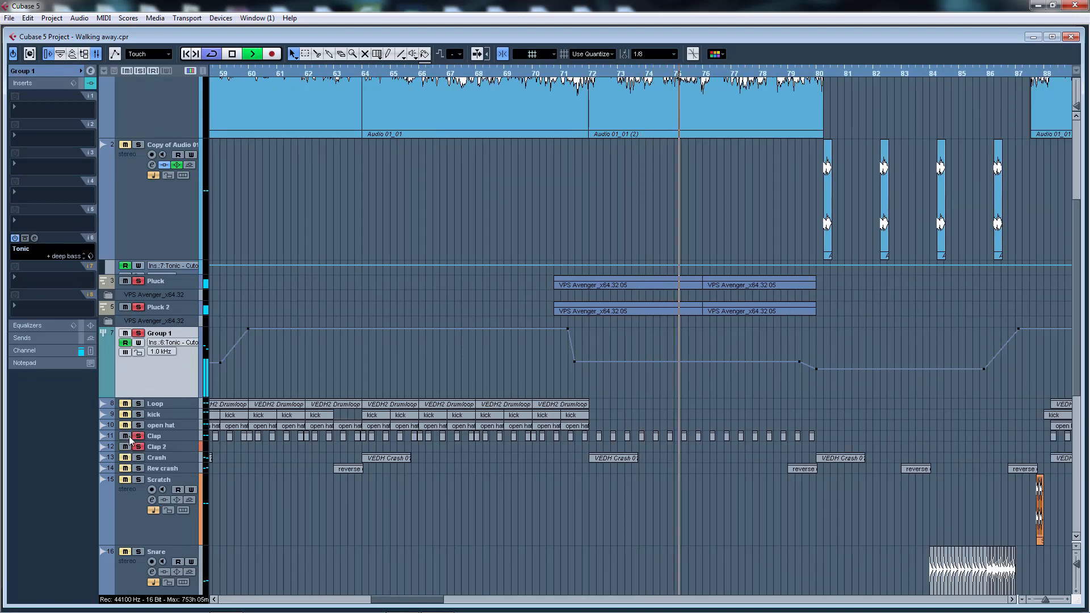
click(156, 436)
key(space)
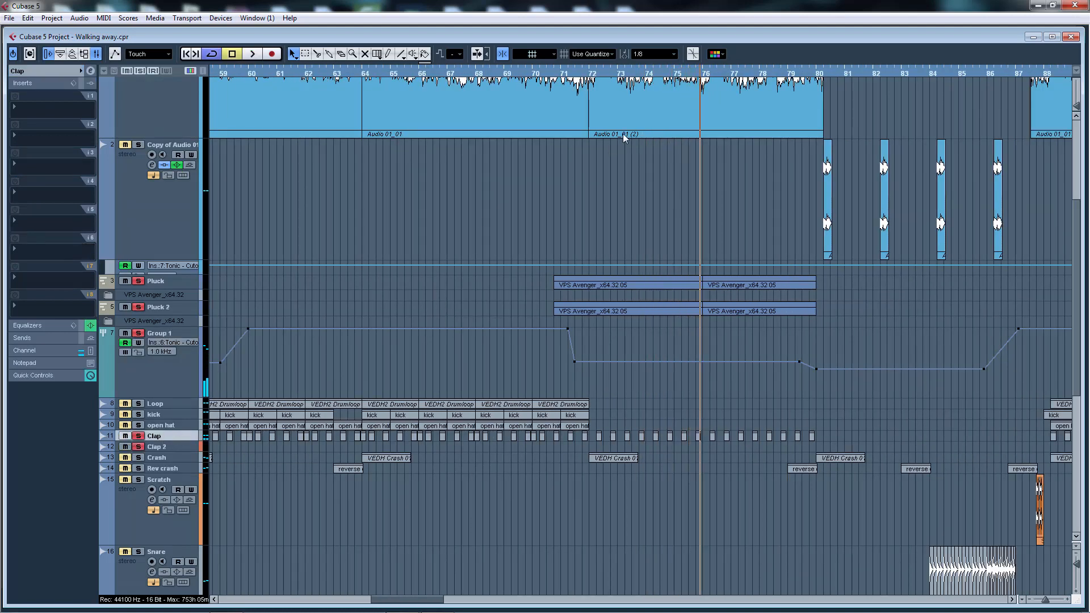
- Clear all solos and play the arrangement from shortly before bar 71 past bar 76, following the Clap, Bass, Organ, String and Piano clips
click(549, 74)
key(g)
scroll(675, 332, down, 6)
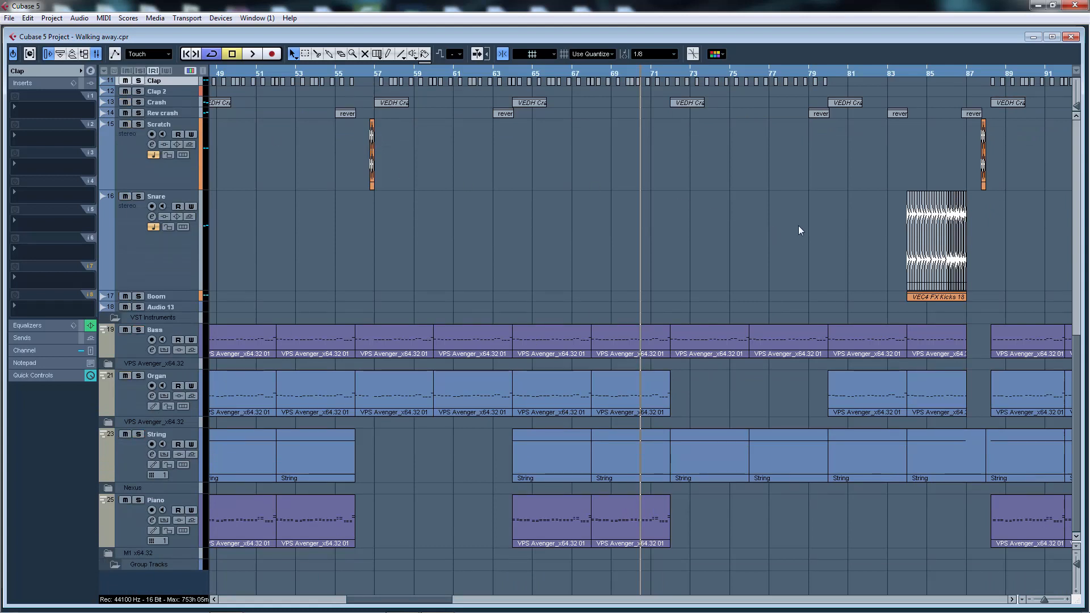
scroll(1005, 230, right, 3)
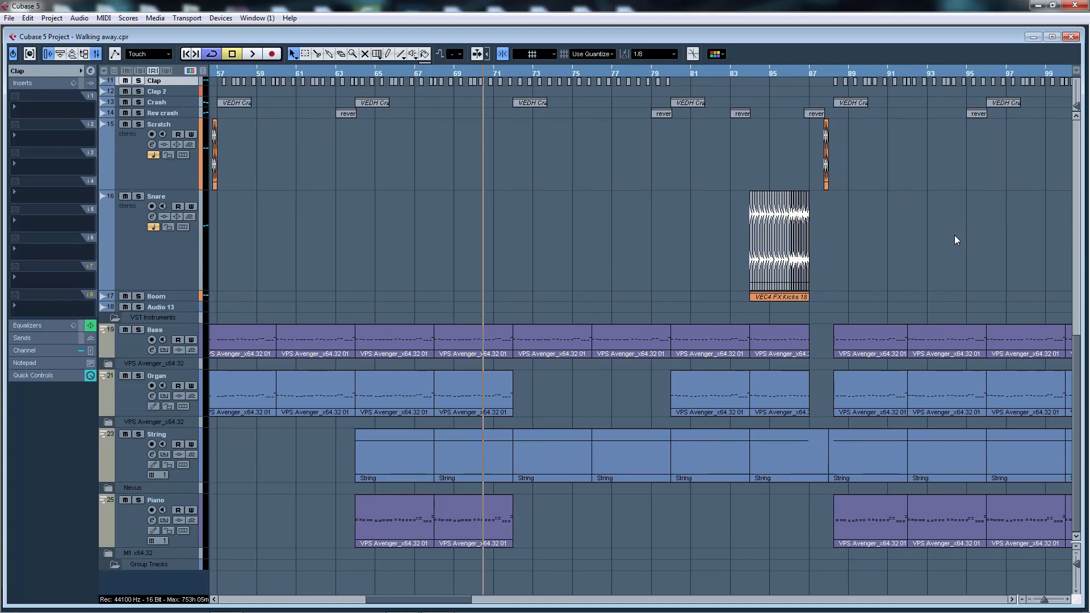
key(space)
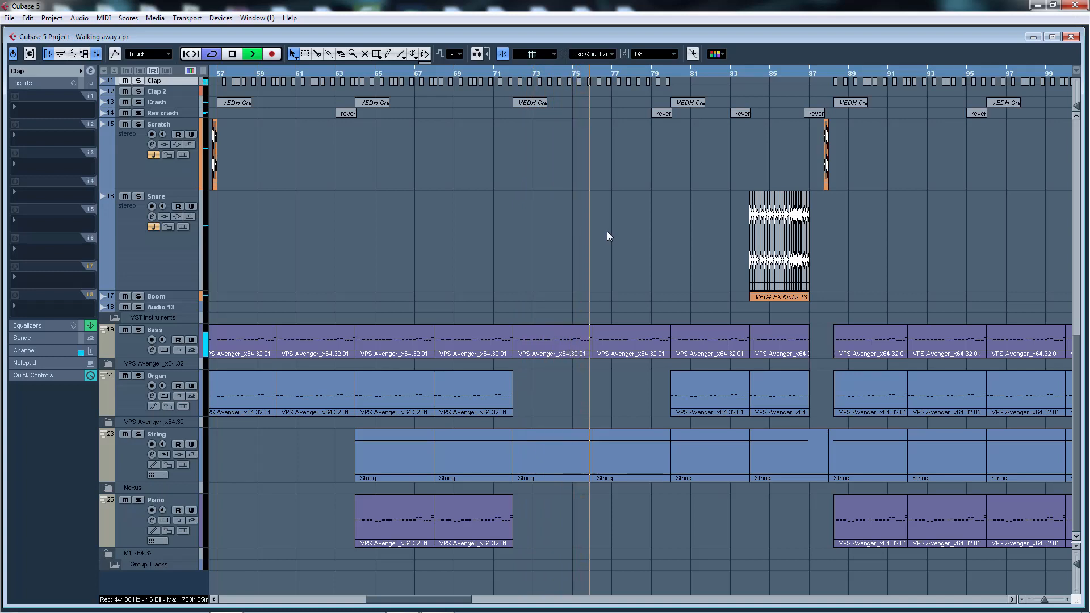
key(space)
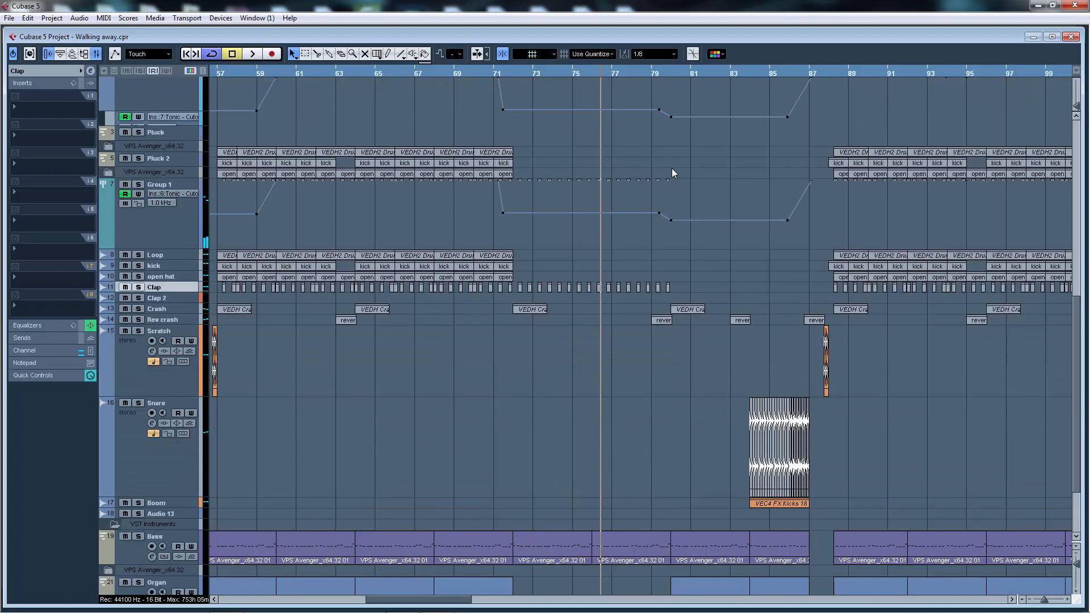
- Audition the arrangement from about bar 79 to bar 81, following the Group 1 cutoff automation and the Clap and Organ clips
scroll(672, 168, up, 3)
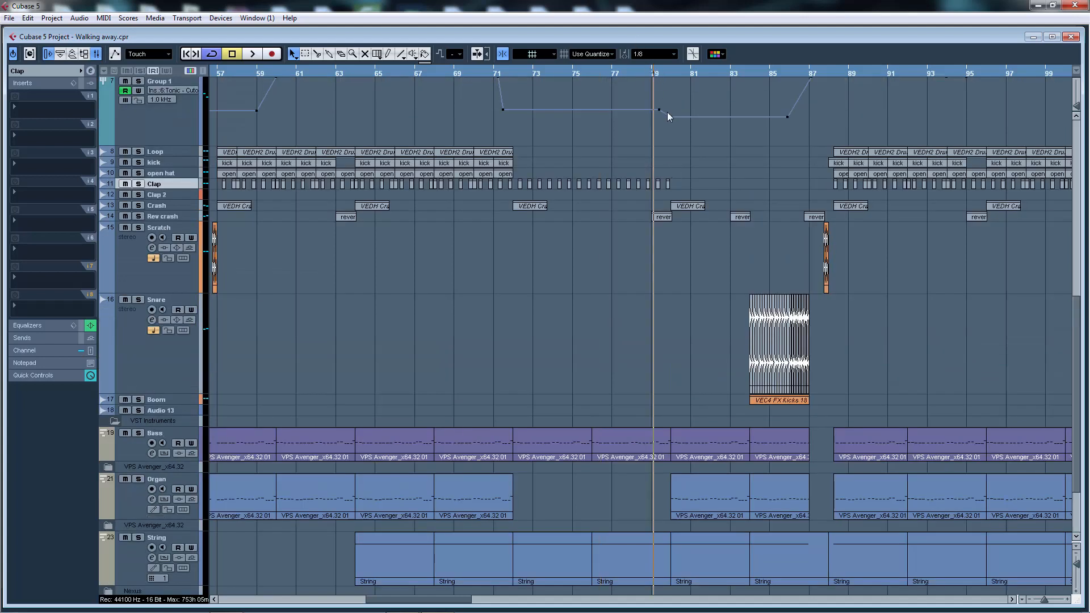
key(space)
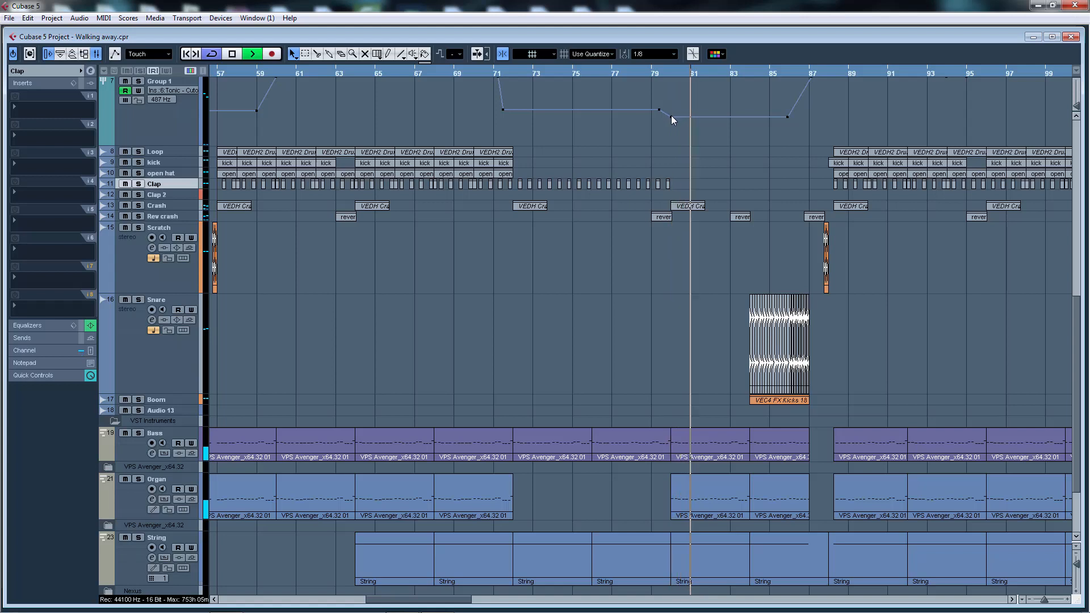
key(space)
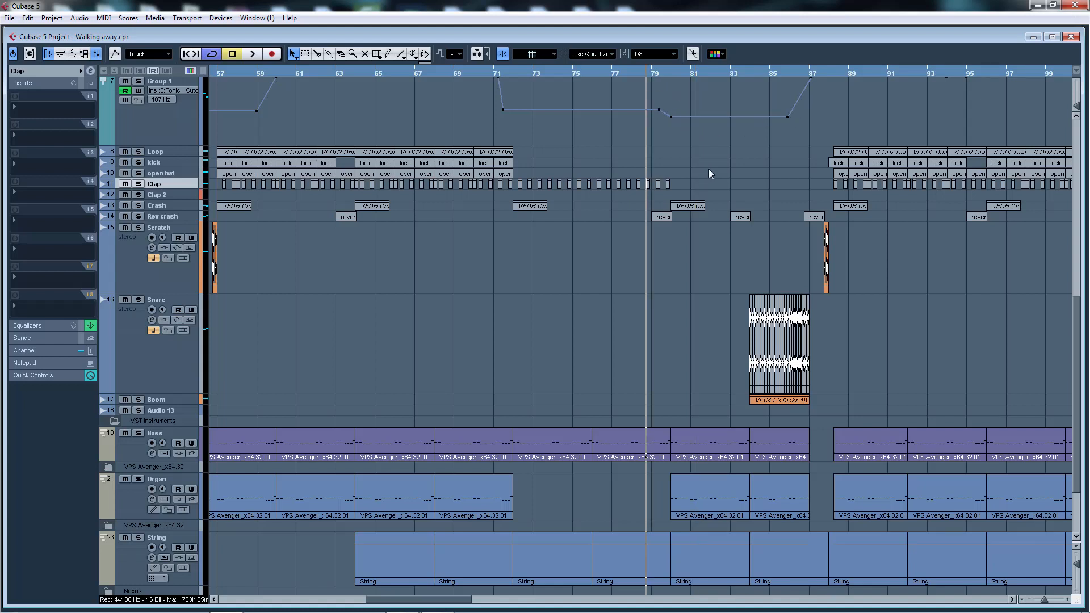
- Replay from just before bar 79 into bar 80, comparing the vocal chops and pluck clips with the Snare, Bass and Organ tracks
scroll(709, 172, up, 5)
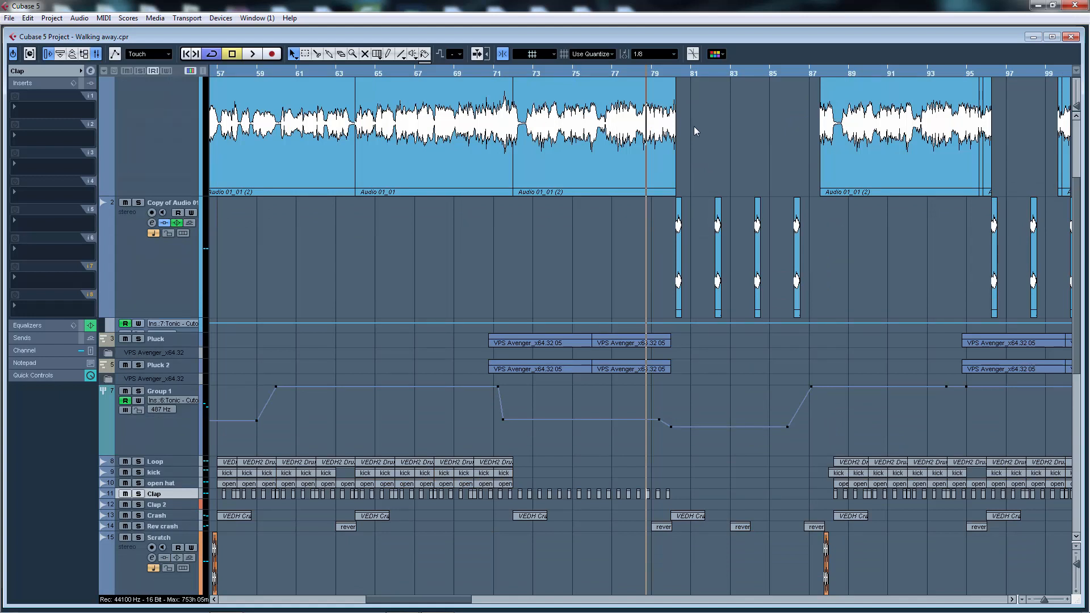
key(space)
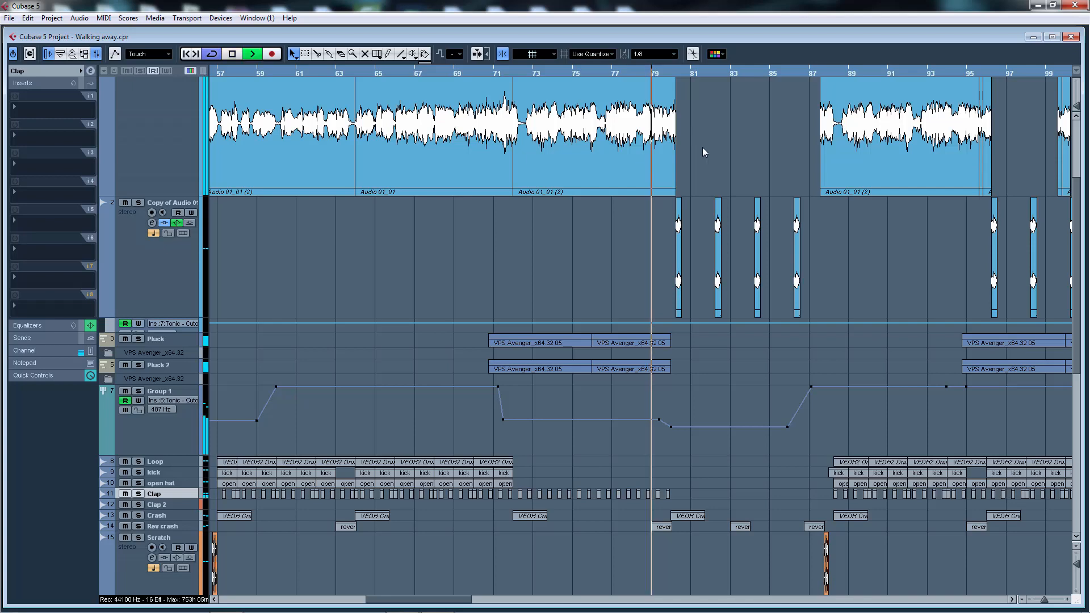
scroll(748, 316, down, 3)
scroll(748, 315, down, 3)
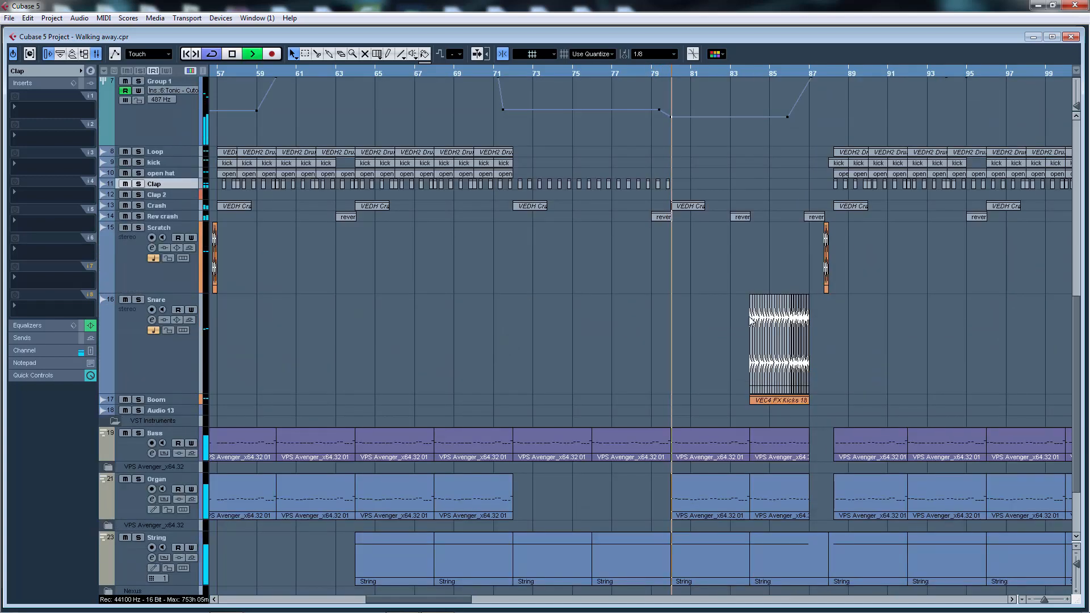
- Skip playback to just past bar 83 and listen through the snare build-up and scratch until about bar 91
click(738, 73)
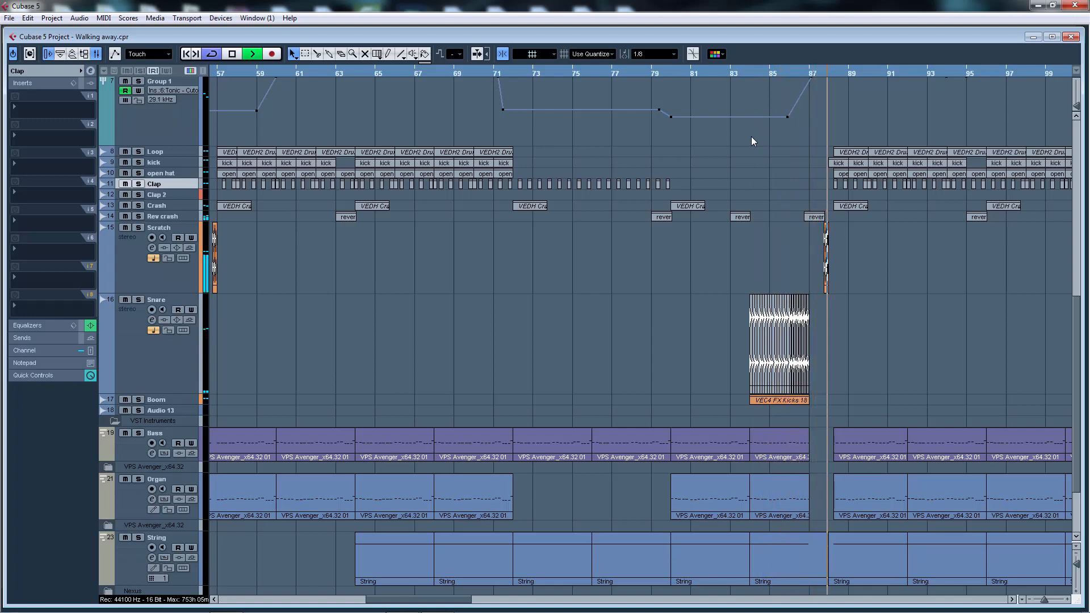
mouse_move(958, 319)
mouse_down()
mouse_move(1076, 334)
mouse_move(886, 332)
mouse_up()
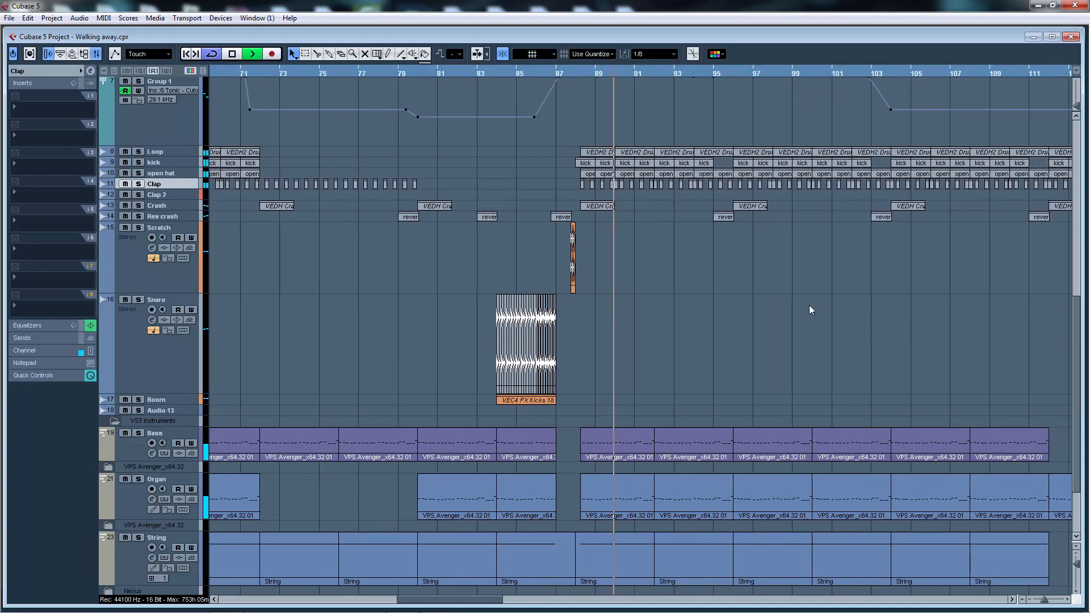
scroll(809, 305, up, 4)
key(space)
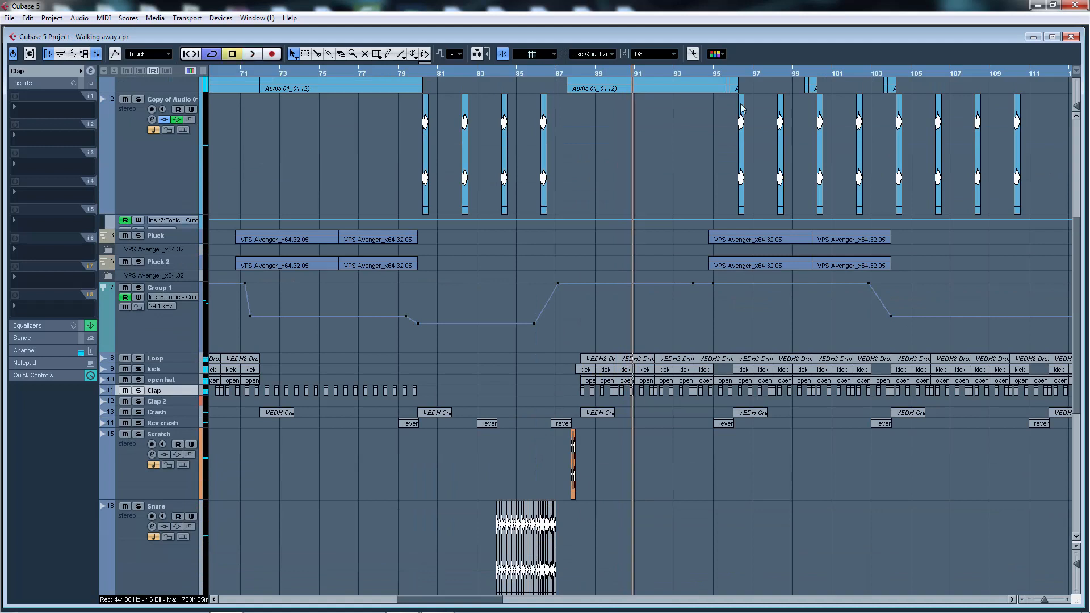
- Audition the arrangement from about bar 93 past bar 99, following the vocal chops and the Pluck and Pluck 2 clips
click(683, 72)
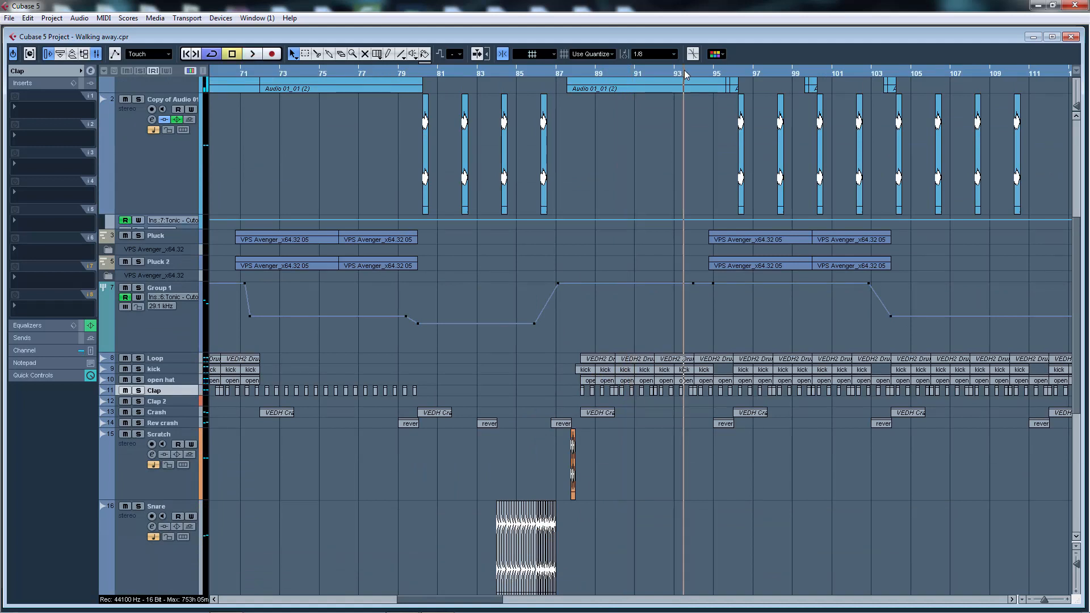
key(space)
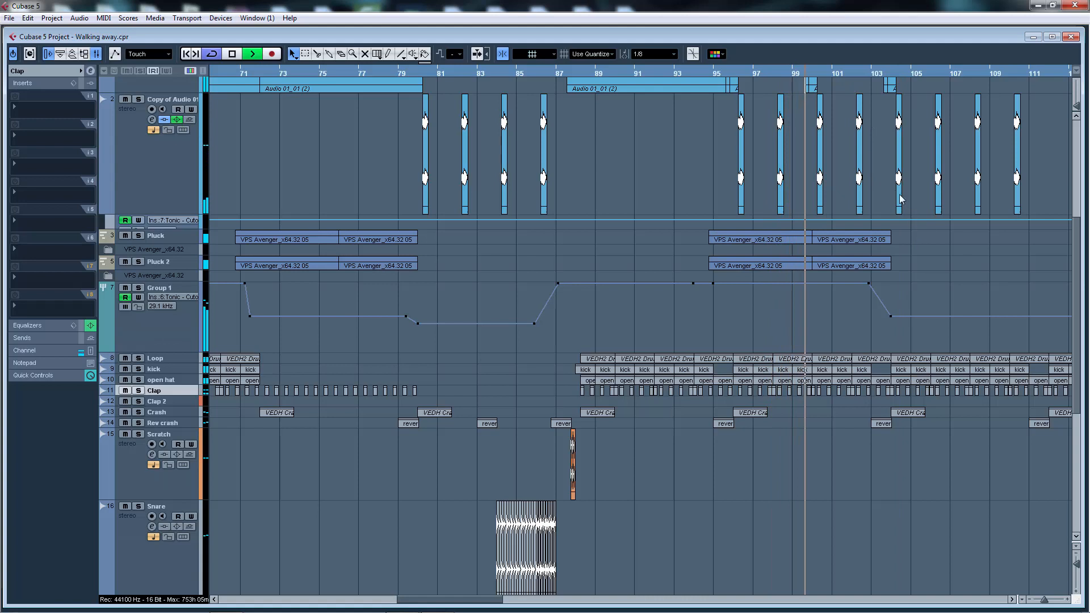
key(space)
- Play from just before bar 103 past bar 105, following the Group 1 cutoff automation and the Bass, Organ, String and Piano clips
click(867, 78)
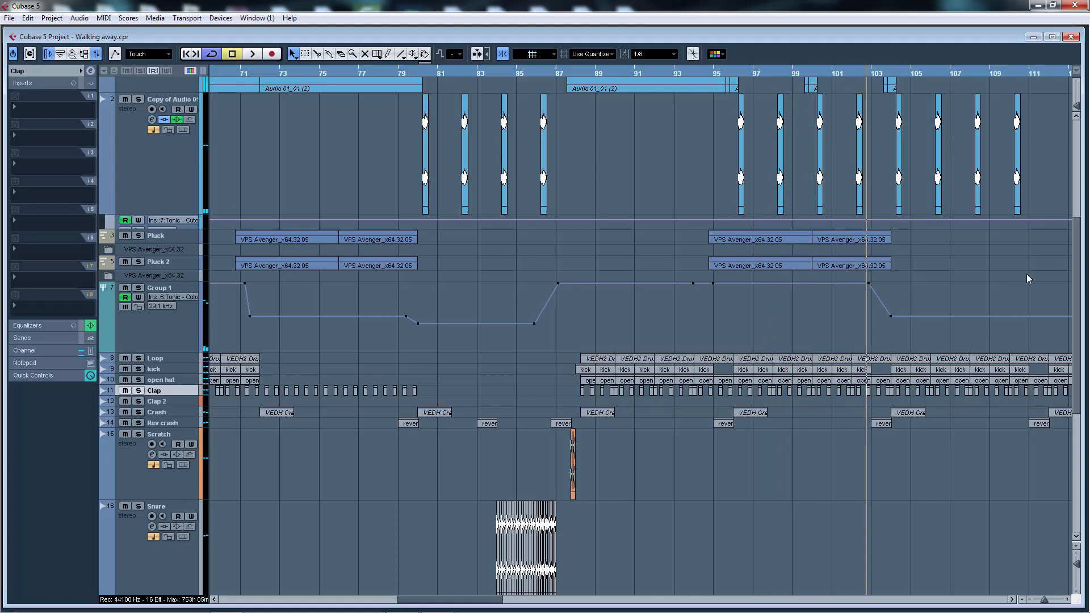
scroll(966, 268, right, 3)
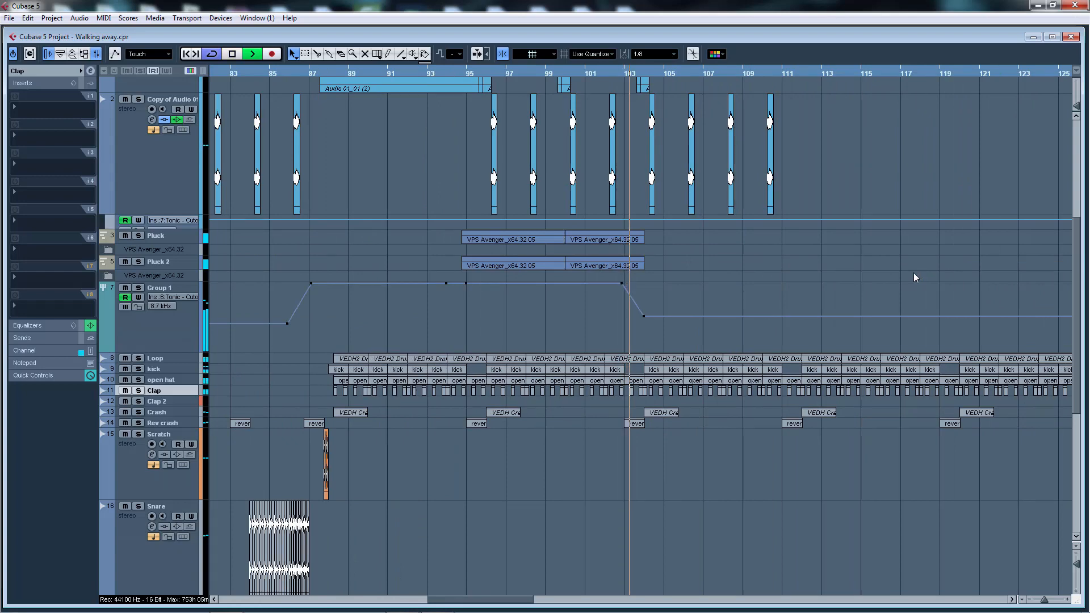
scroll(877, 318, down, 3)
scroll(823, 315, down, 2)
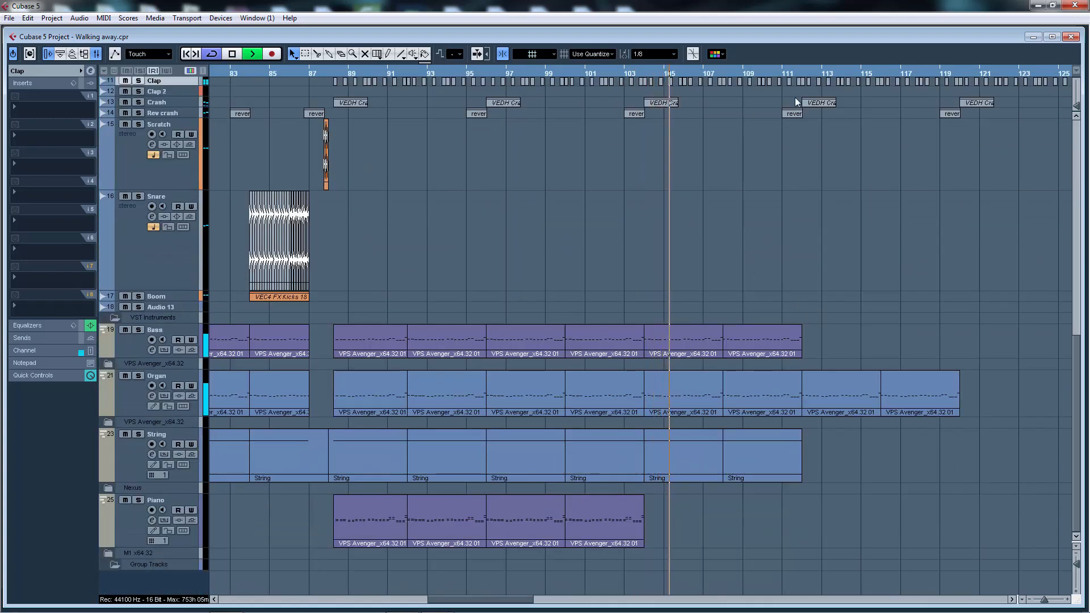
- Audition the outro from bar 113 and from just past bar 121, following the Organ and drum clips toward the project's end
click(821, 76)
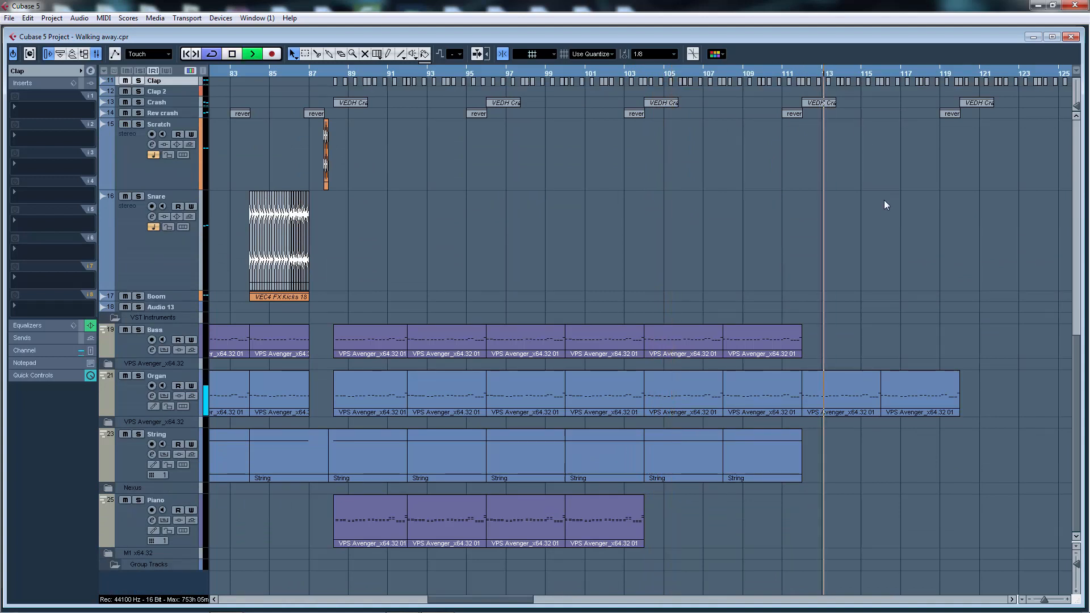
click(991, 75)
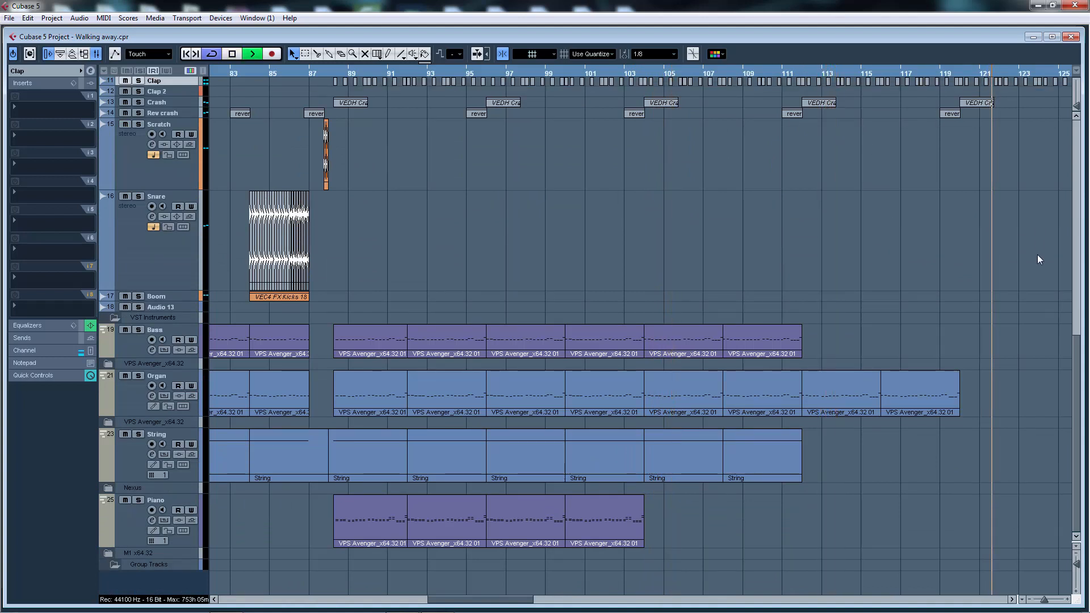
scroll(959, 258, right, 4)
key(space)
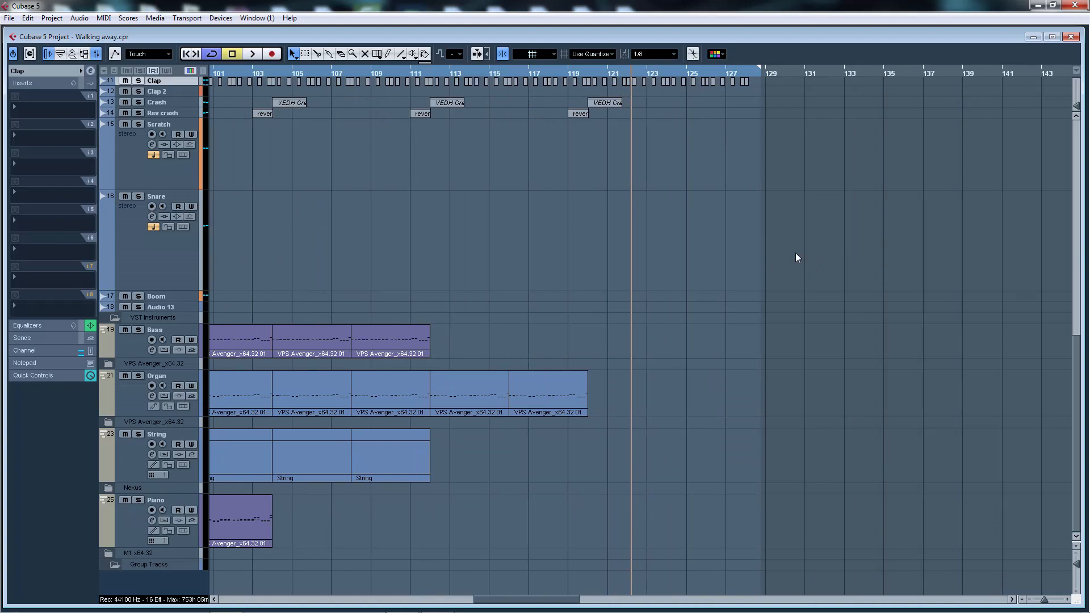